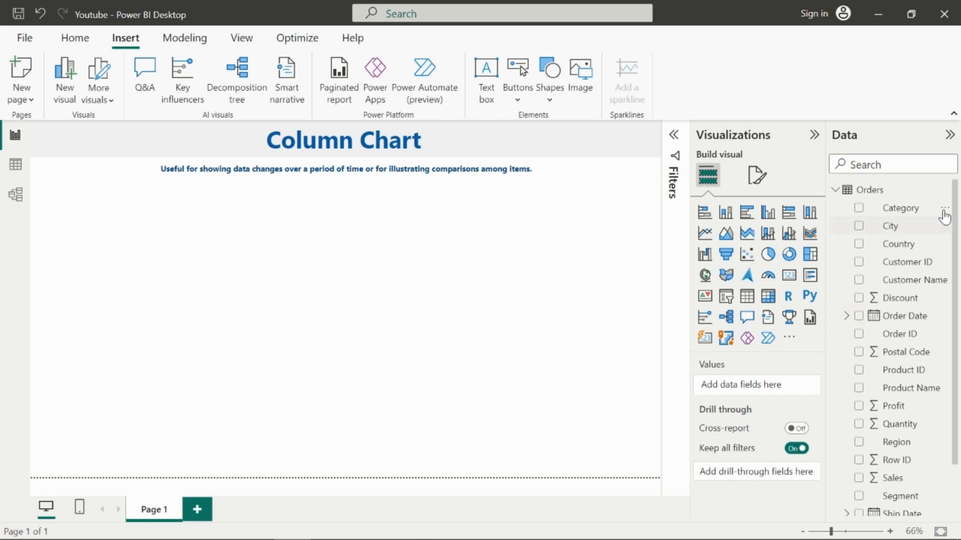
pyautogui.click(838, 193)
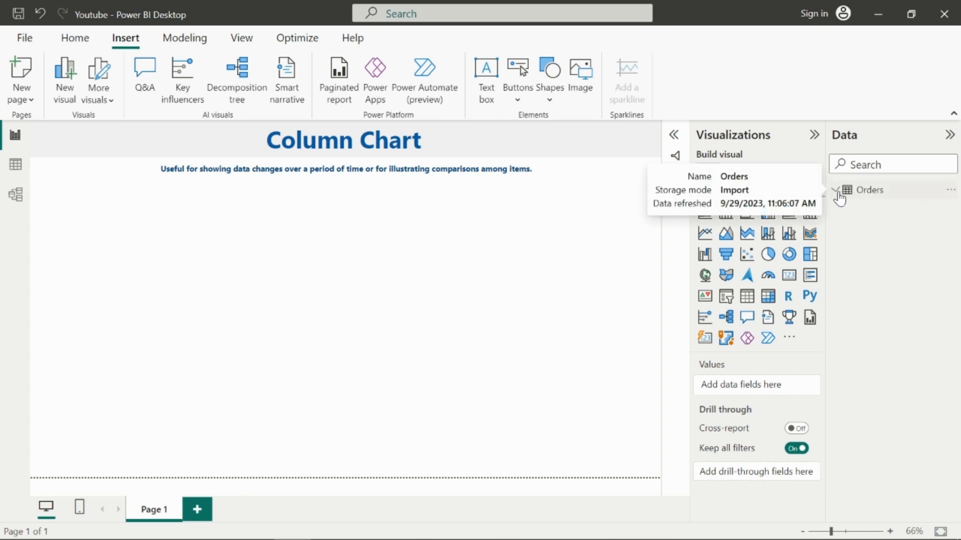
pyautogui.click(837, 193)
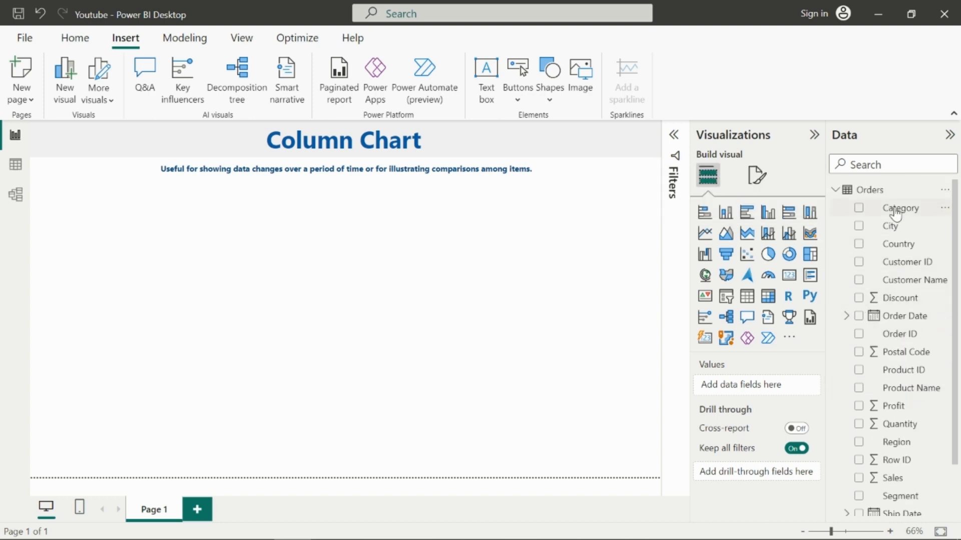
pyautogui.scroll(-1, 899, 307)
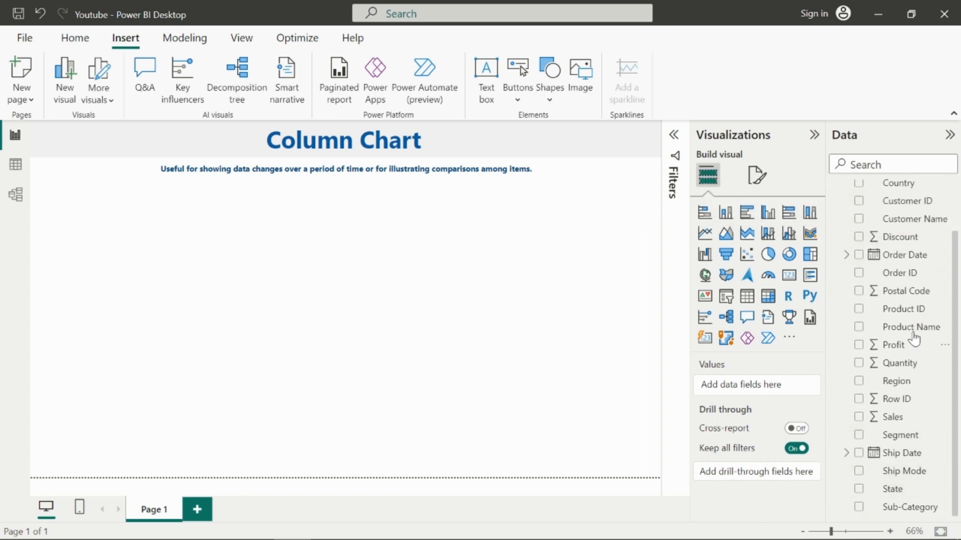
pyautogui.scroll(1, 912, 325)
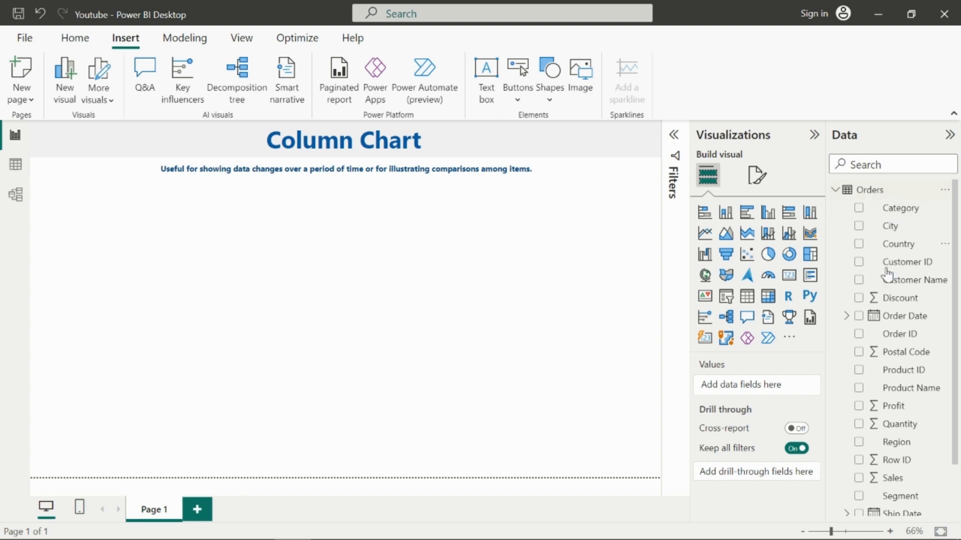
pyautogui.scroll(-1, 886, 272)
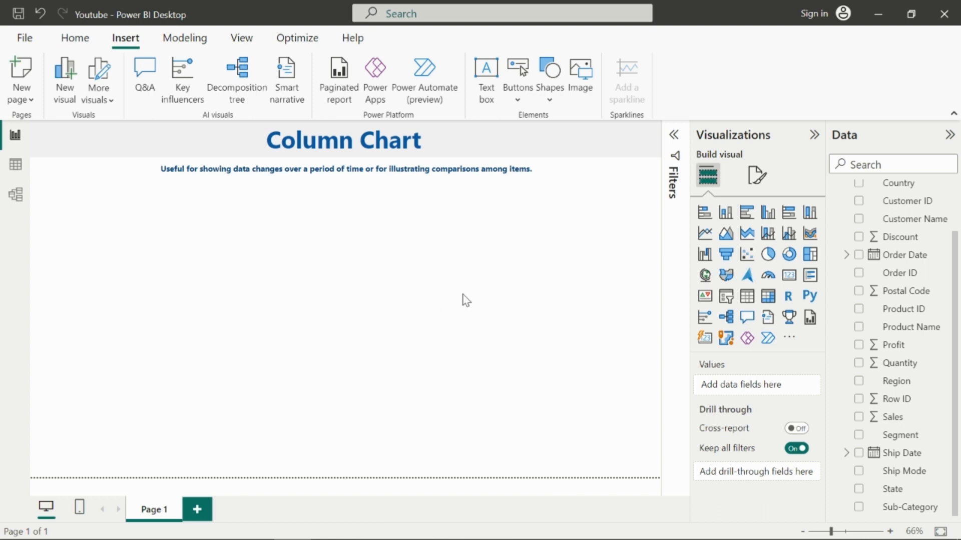
# Step: Insert a stacked column chart and enlarge it upward to sit just below the subtitle
pyautogui.click(725, 214)
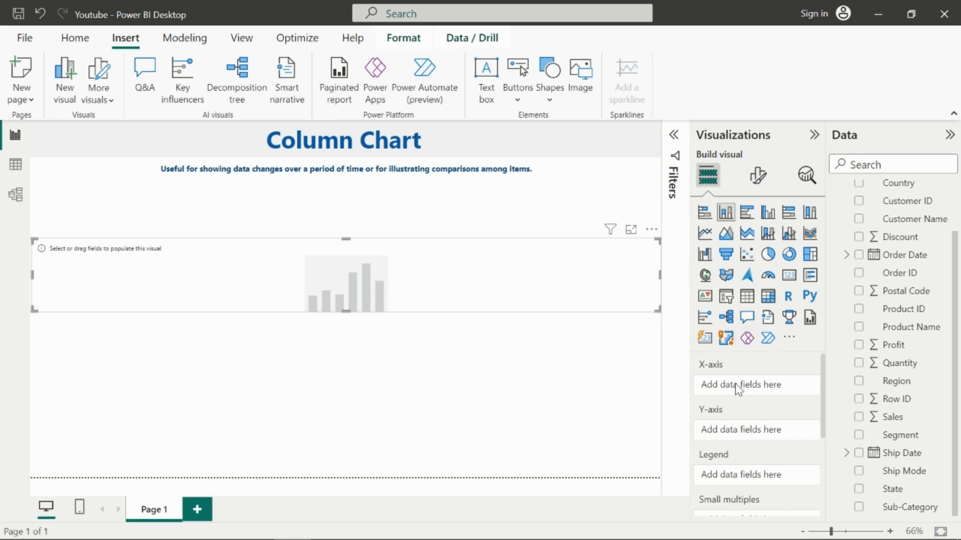
pyautogui.scroll(-1, 736, 384)
pyautogui.scroll(1, 735, 384)
pyautogui.scroll(-1, 734, 458)
pyautogui.scroll(1, 733, 453)
pyautogui.moveTo(350, 239); pyautogui.dragTo(374, 200)
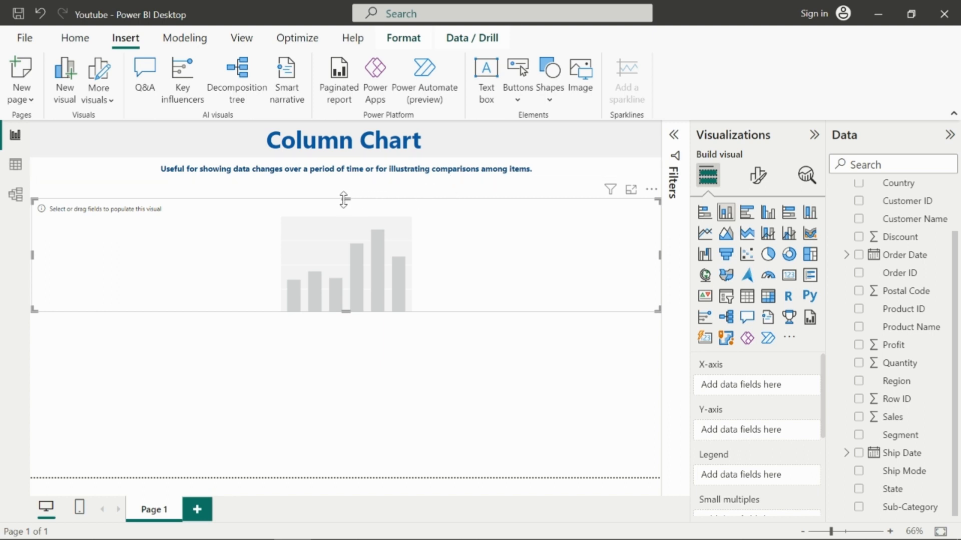
pyautogui.moveTo(343, 199); pyautogui.dragTo(344, 195)
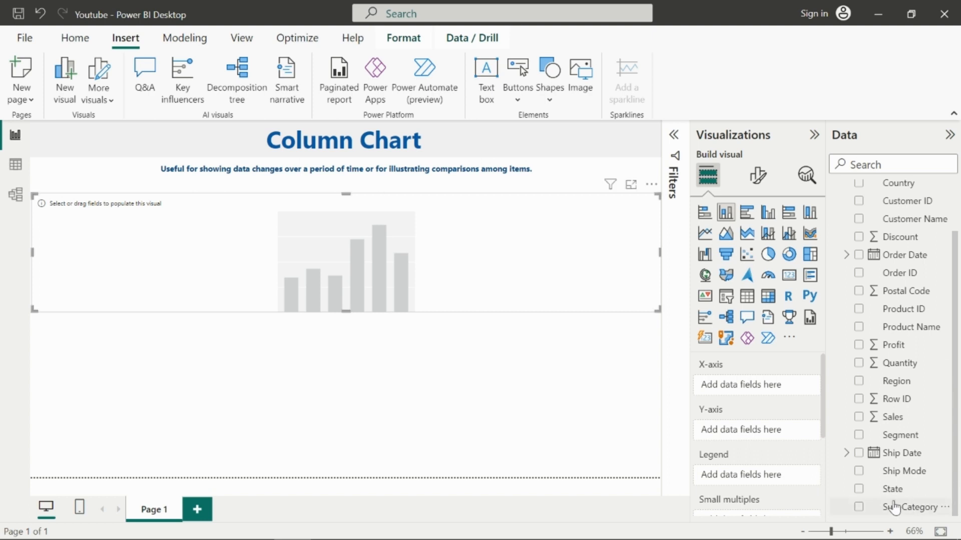
# Step: Add Sub-Category to the chart's X-axis and Sales to its Y-axis
pyautogui.click(860, 507)
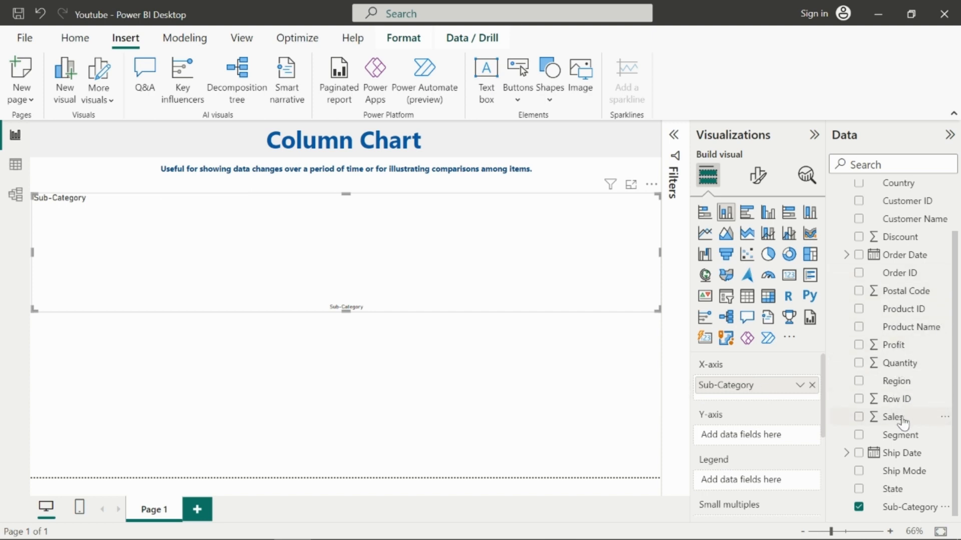
pyautogui.click(859, 418)
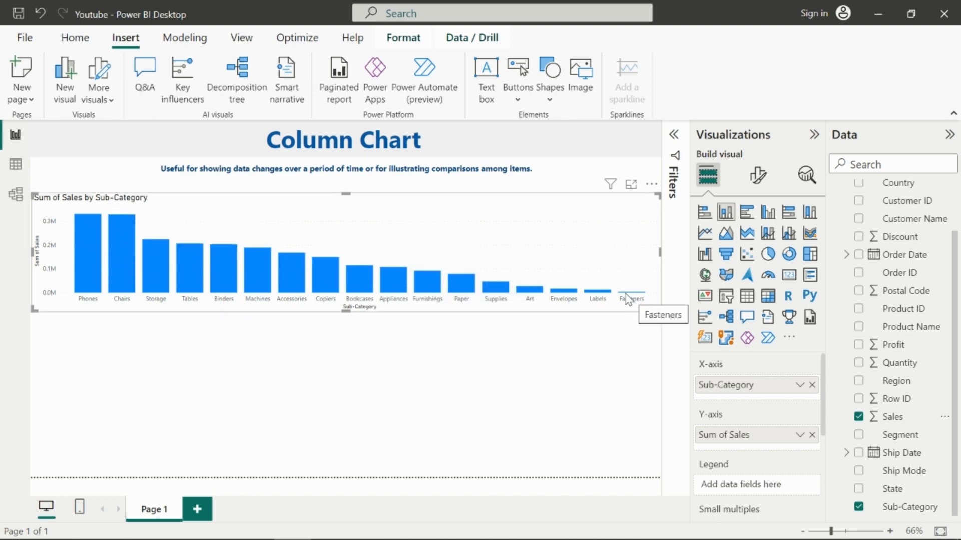
pyautogui.moveTo(84, 240)
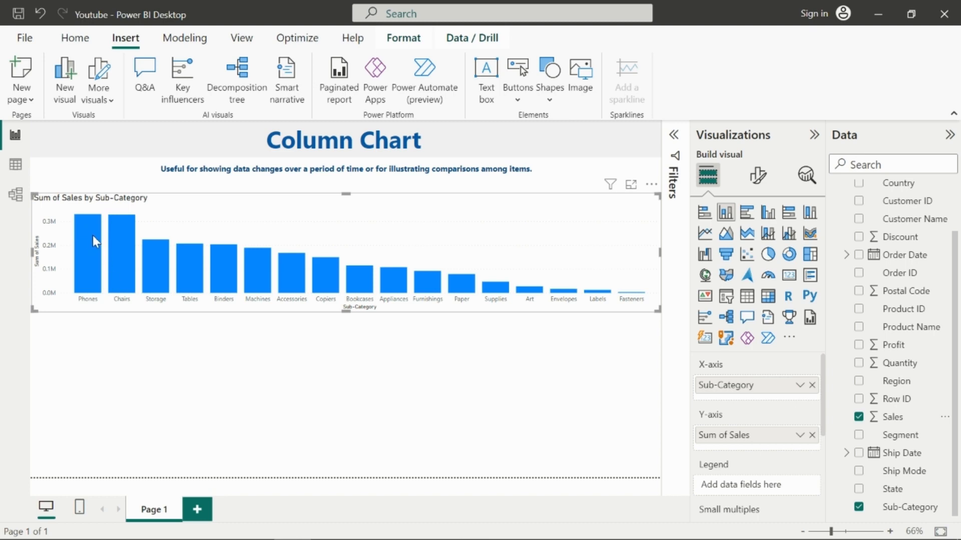
pyautogui.moveTo(490, 297)
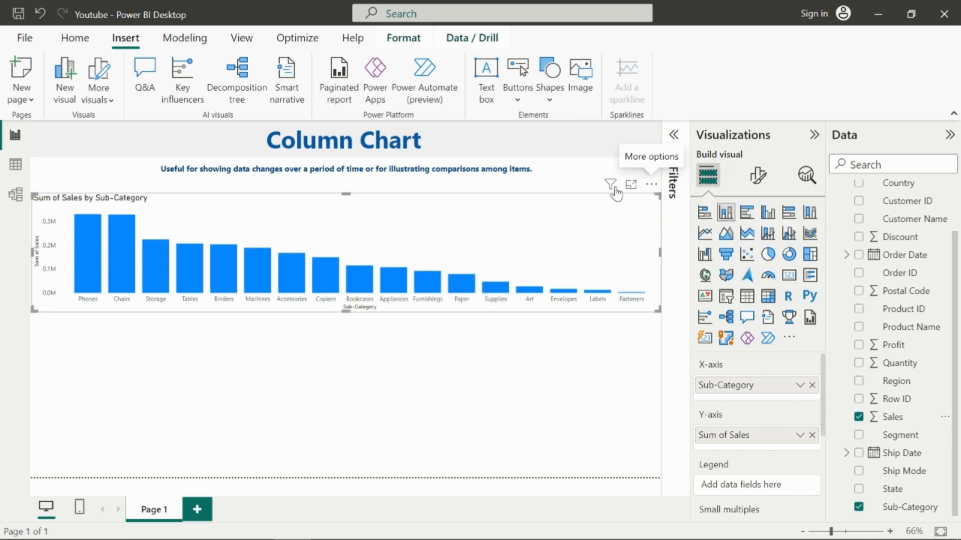
pyautogui.moveTo(611, 190)
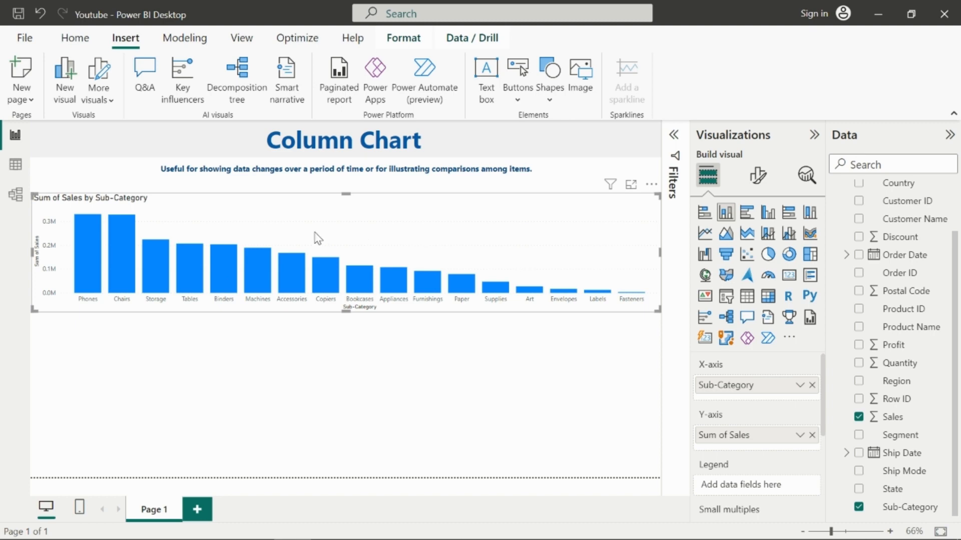
# Step: Open the chart in focus mode and return to the report
pyautogui.click(631, 186)
pyautogui.click(927, 400)
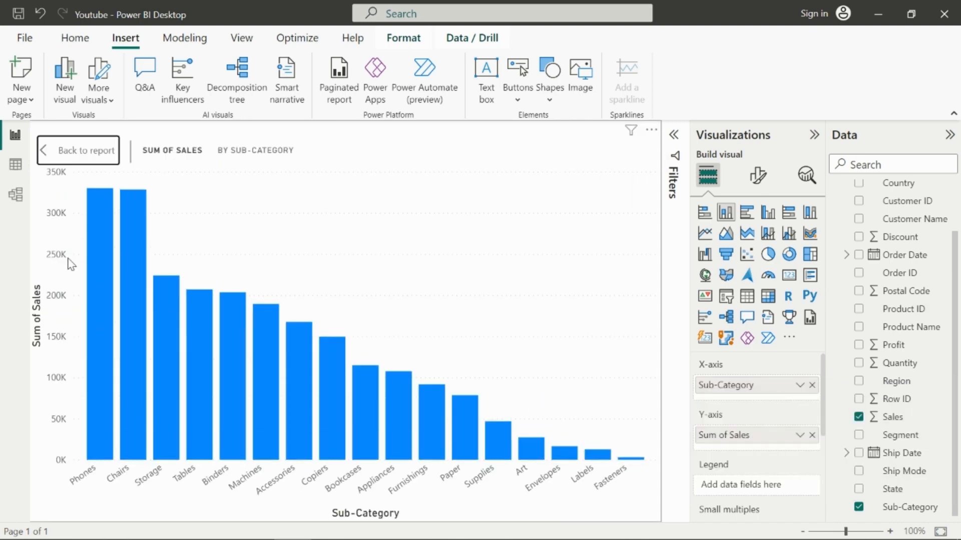
pyautogui.moveTo(168, 309)
pyautogui.click(67, 151)
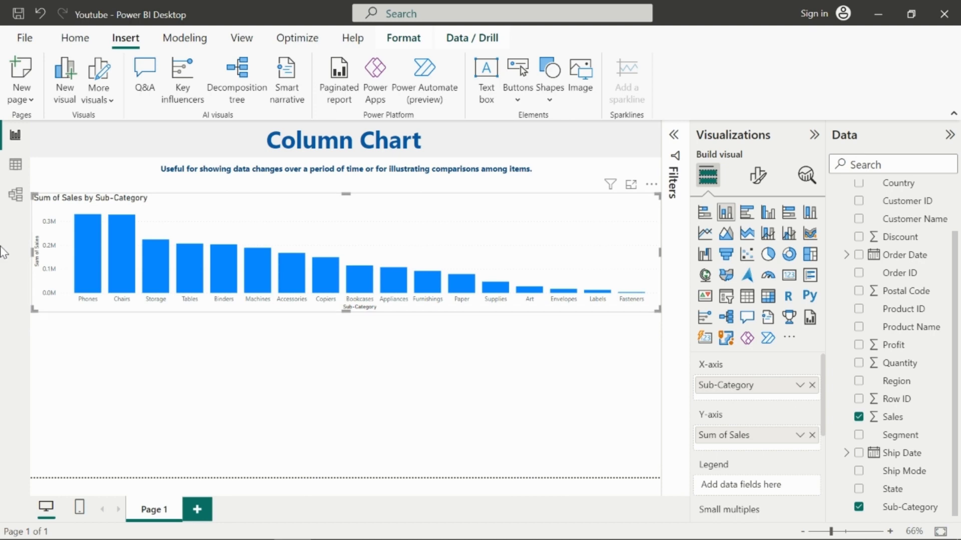
# Step: Sort the chart's axis ascending by Sum of Sales
pyautogui.click(651, 186)
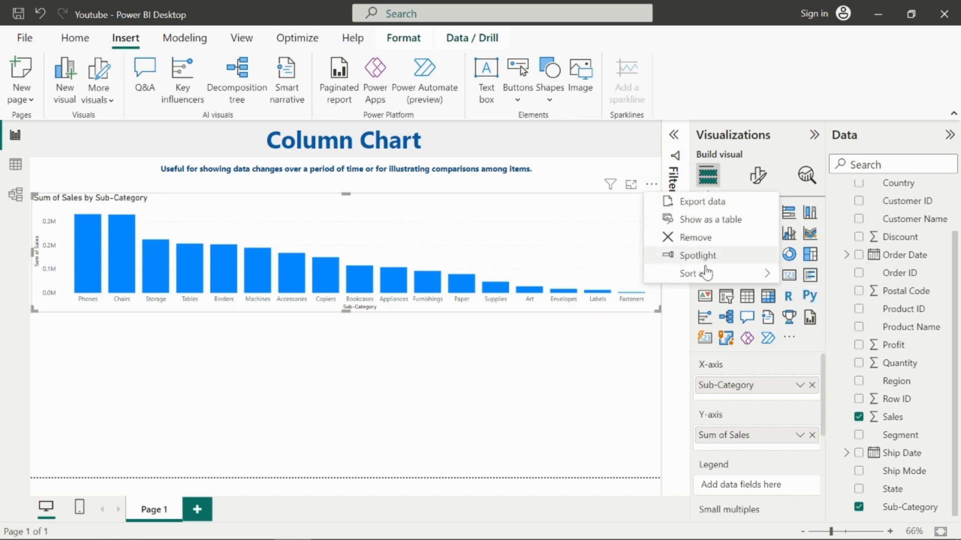
pyautogui.moveTo(706, 273)
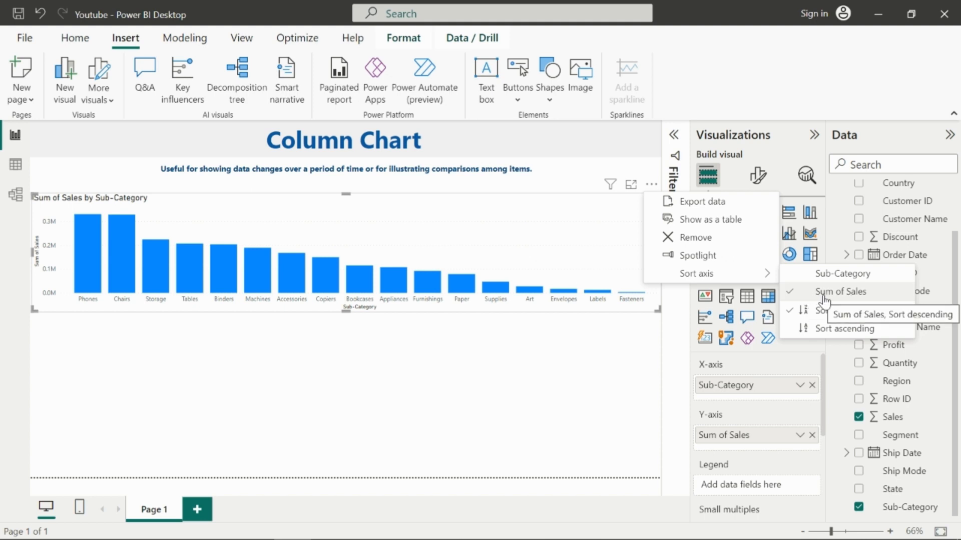
pyautogui.click(836, 329)
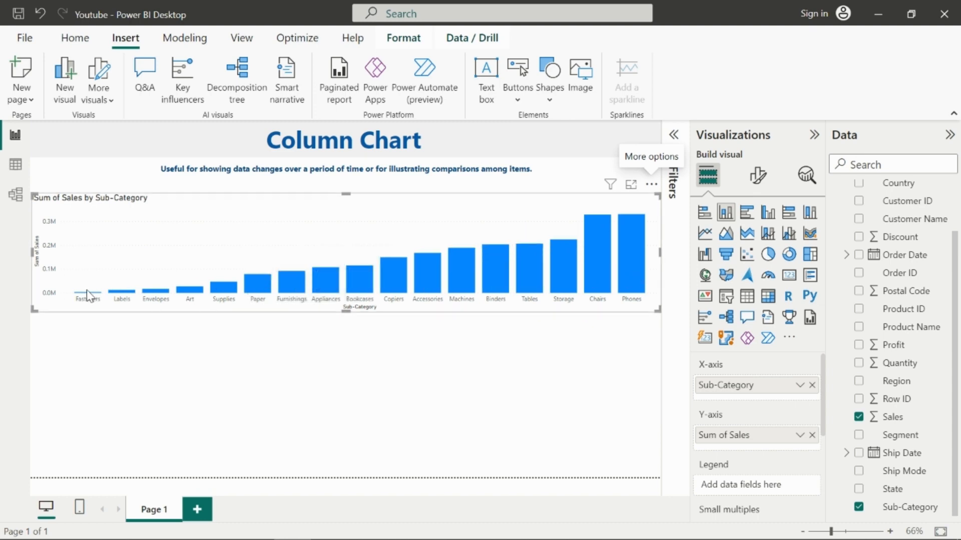
# Step: Sort the chart's axis descending by Sum of Sales
pyautogui.click(651, 184)
pyautogui.moveTo(705, 273)
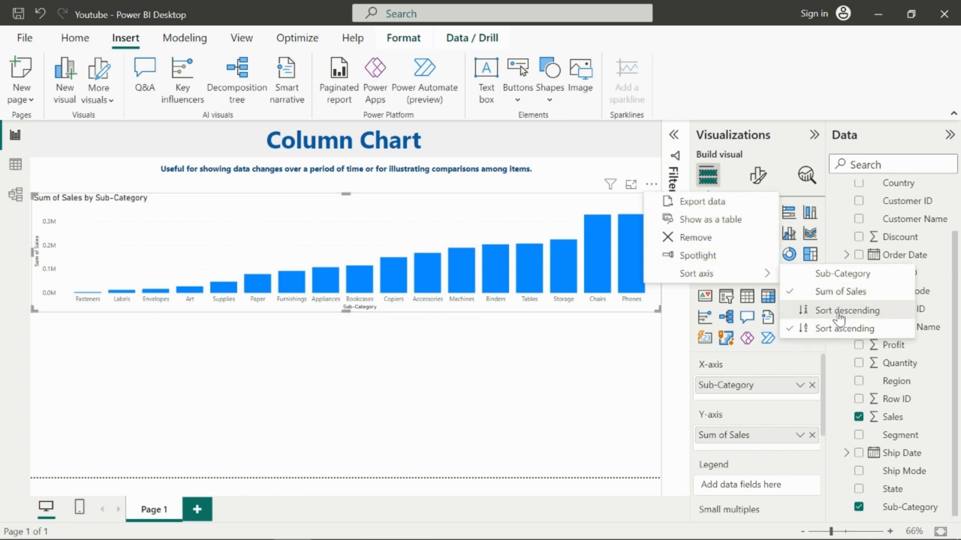
pyautogui.click(839, 311)
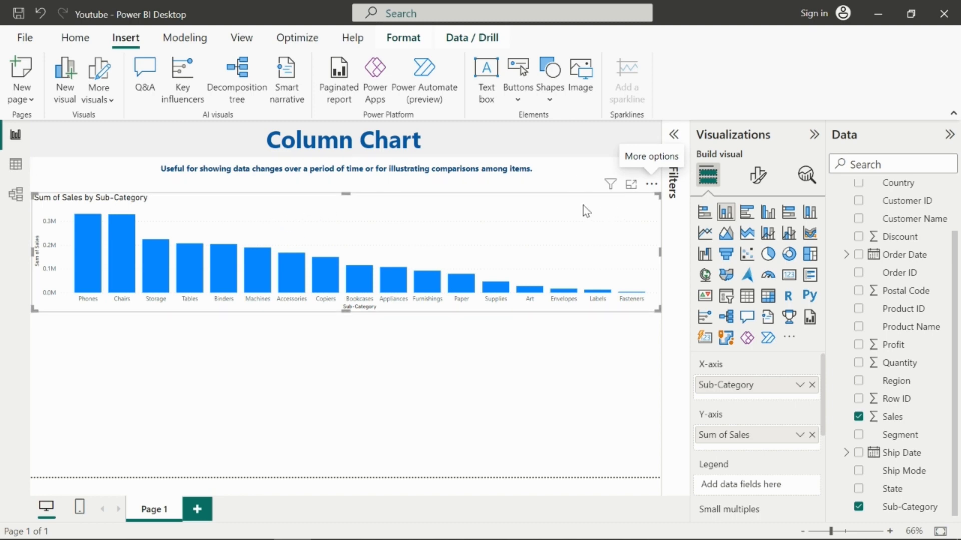
# Step: In the visual's format settings, set the X-axis value font to Segoe UI Semibold
pyautogui.click(756, 179)
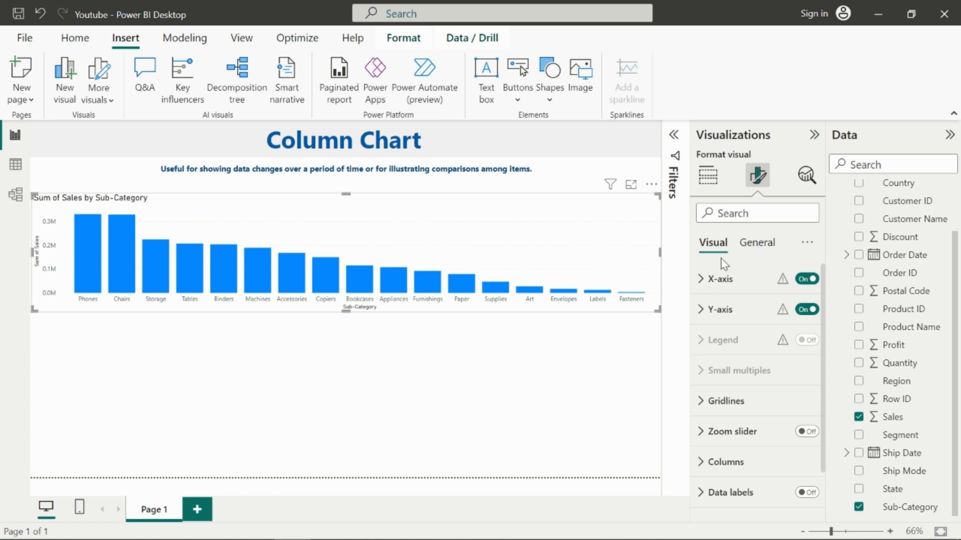
pyautogui.scroll(-1, 755, 378)
pyautogui.scroll(1, 750, 370)
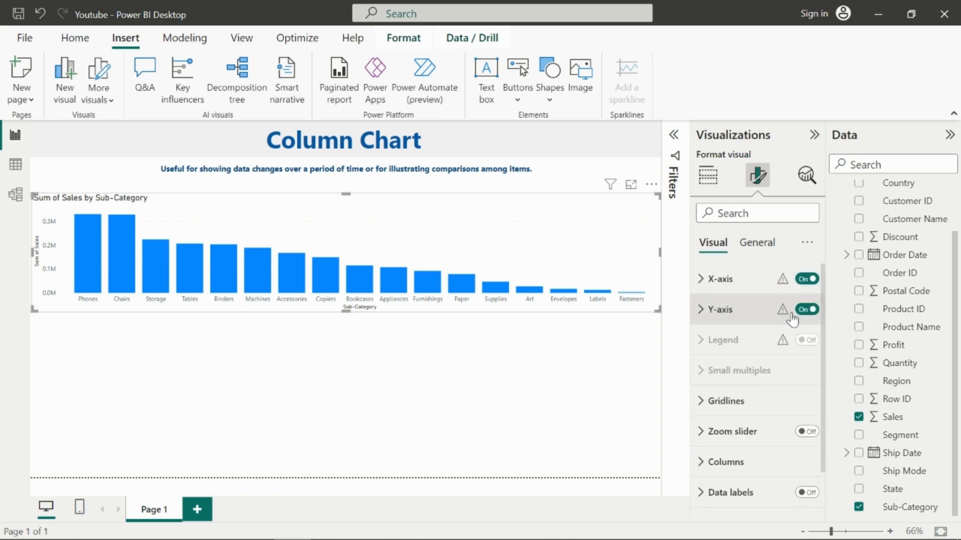
pyautogui.click(700, 280)
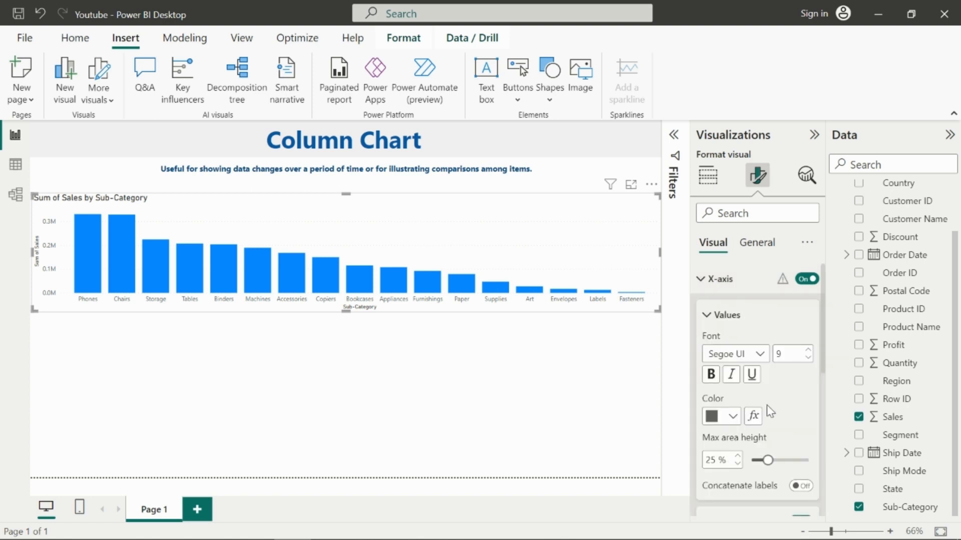
pyautogui.scroll(-3, 749, 457)
pyautogui.scroll(3, 749, 453)
pyautogui.click(759, 354)
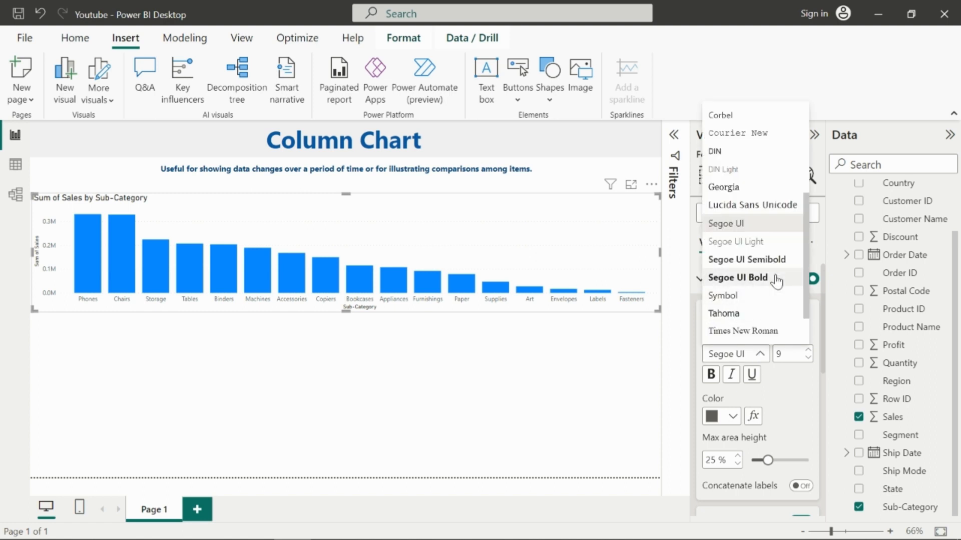
pyautogui.click(756, 260)
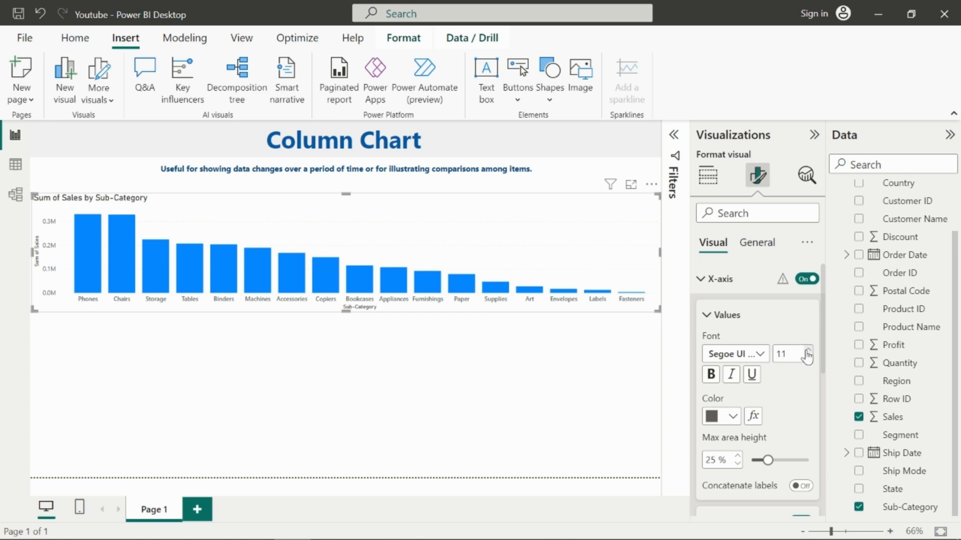
pyautogui.click(808, 357)
pyautogui.click(808, 357)
pyautogui.click(808, 357)
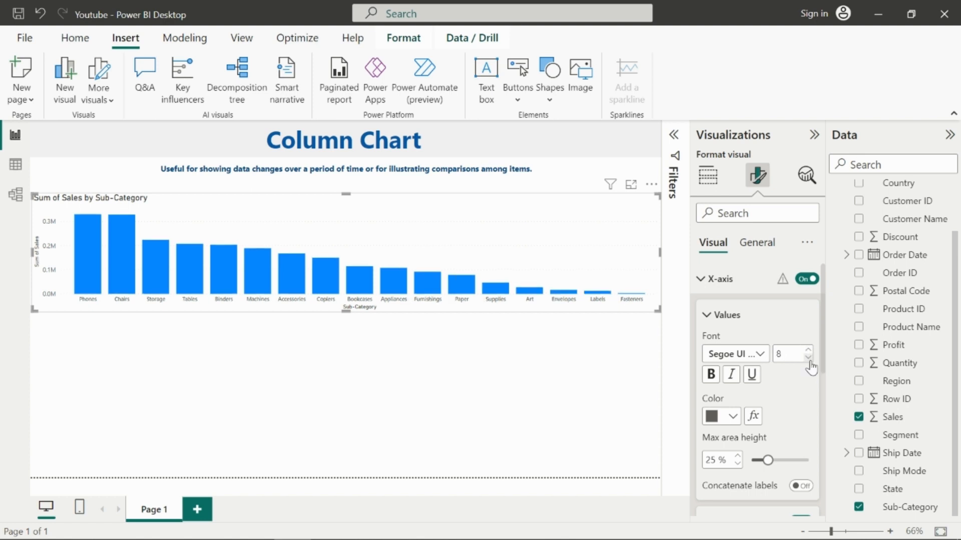
pyautogui.click(808, 350)
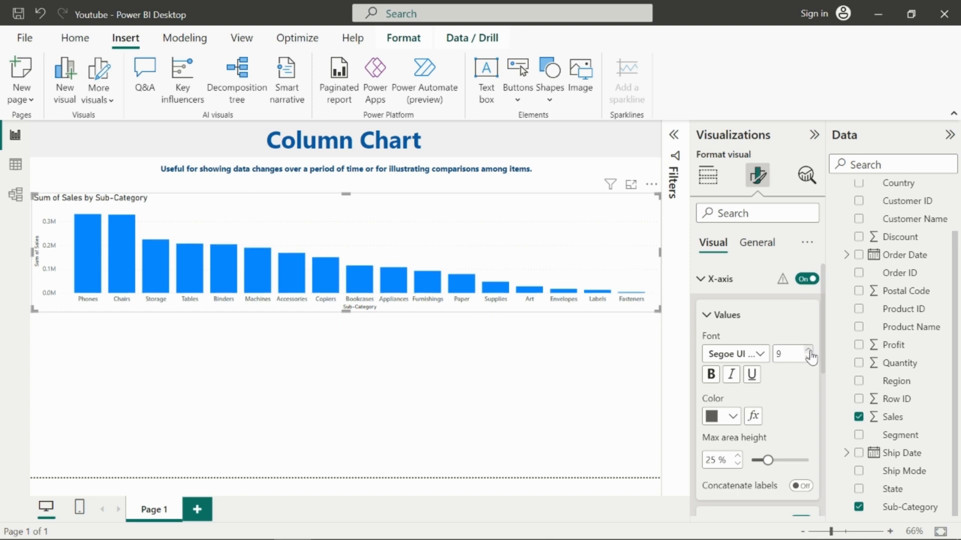
# Step: Set the X-axis value color to dark blue #094780 and narrow the chart slightly from both sides
pyautogui.click(732, 421)
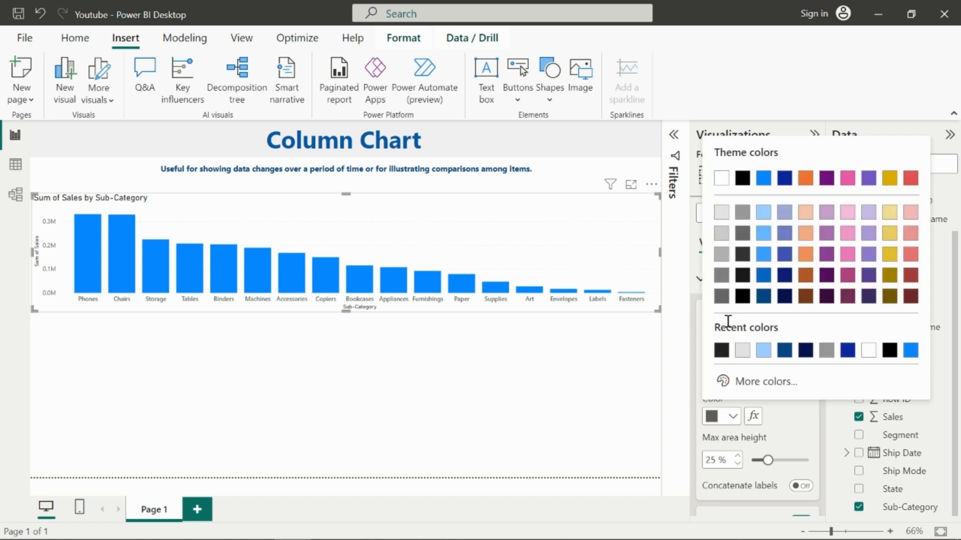
pyautogui.click(763, 297)
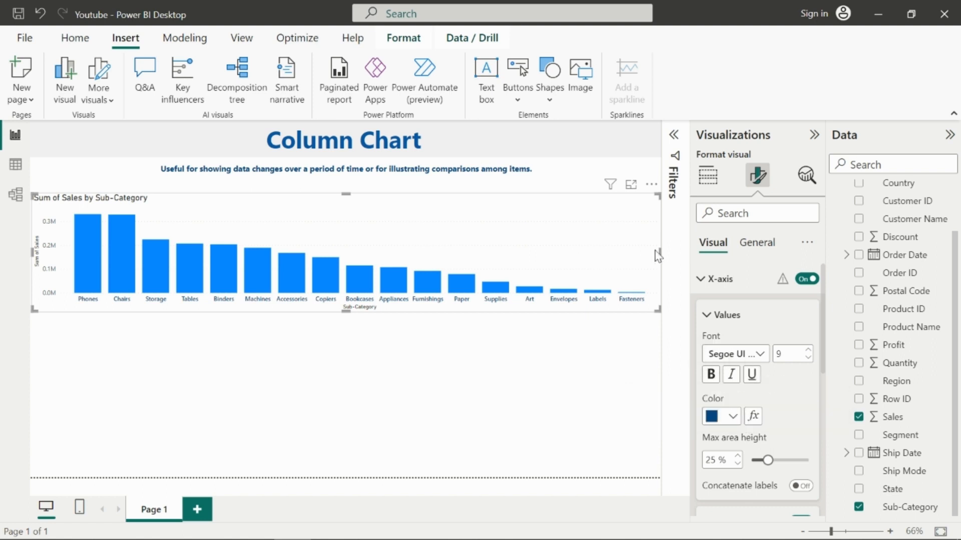
pyautogui.moveTo(659, 249); pyautogui.dragTo(654, 252)
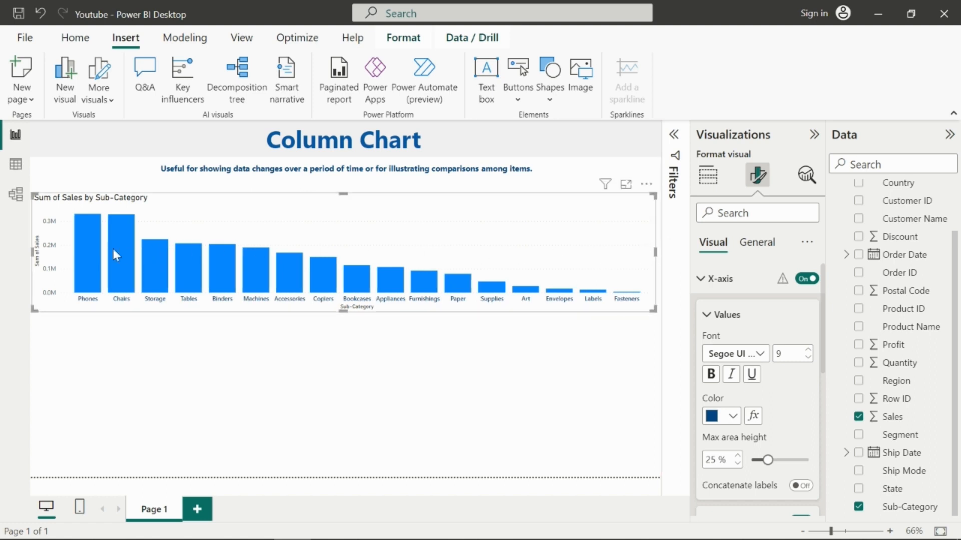
pyautogui.moveTo(29, 251); pyautogui.dragTo(34, 252)
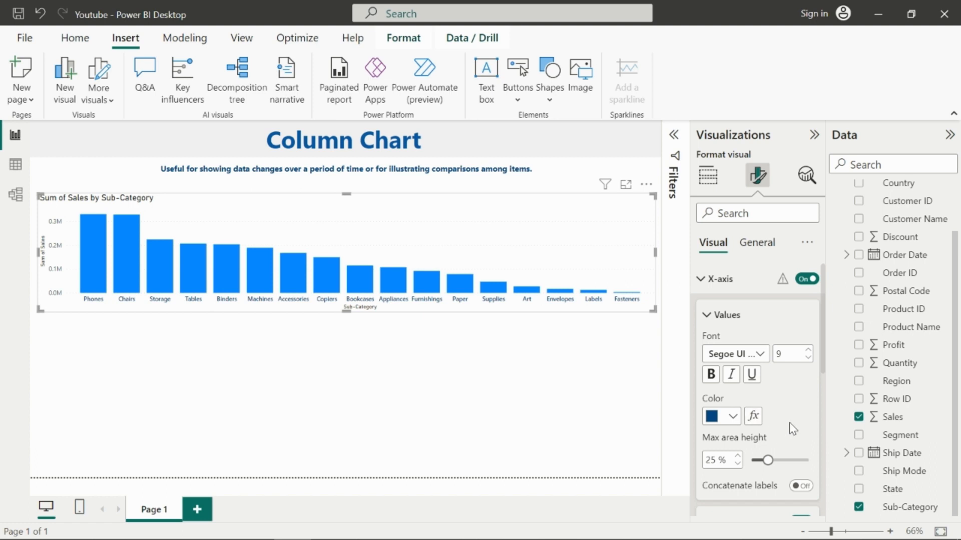
# Step: Set the X-axis title text to Sub Category column chart
pyautogui.scroll(-1, 789, 422)
pyautogui.scroll(-3, 788, 422)
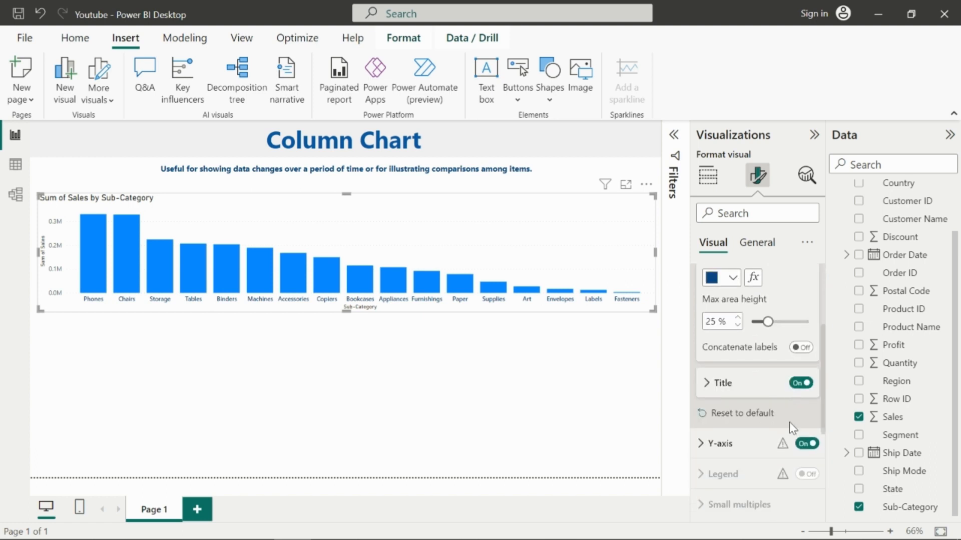
pyautogui.click(707, 370)
pyautogui.scroll(-2, 772, 395)
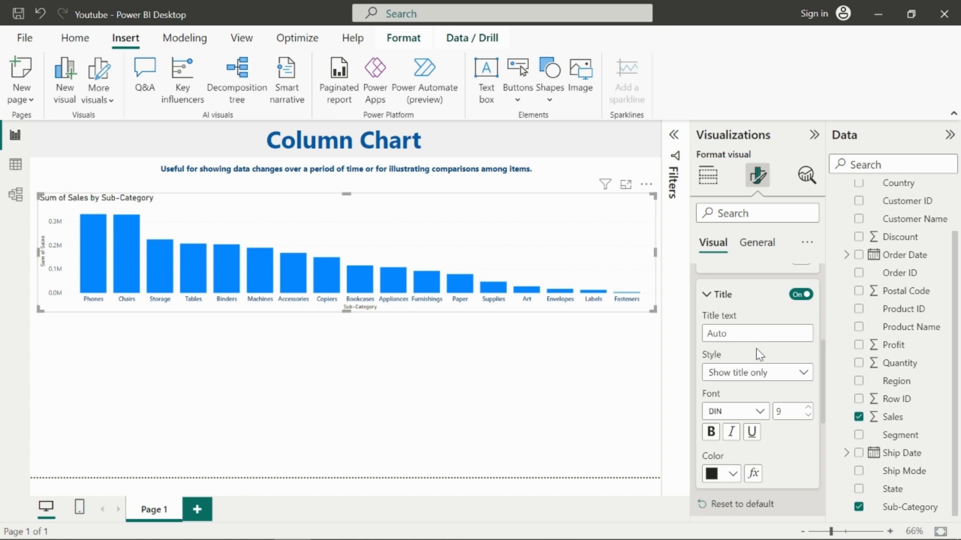
pyautogui.click(751, 335)
pyautogui.write('Sub Cat')
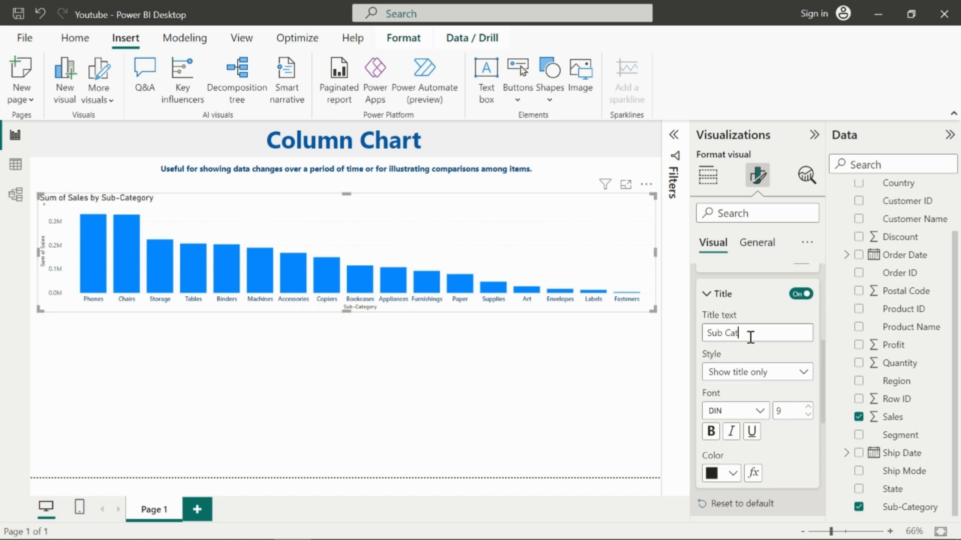
pyautogui.write('ger')
pyautogui.write('char')
pyautogui.write('t')
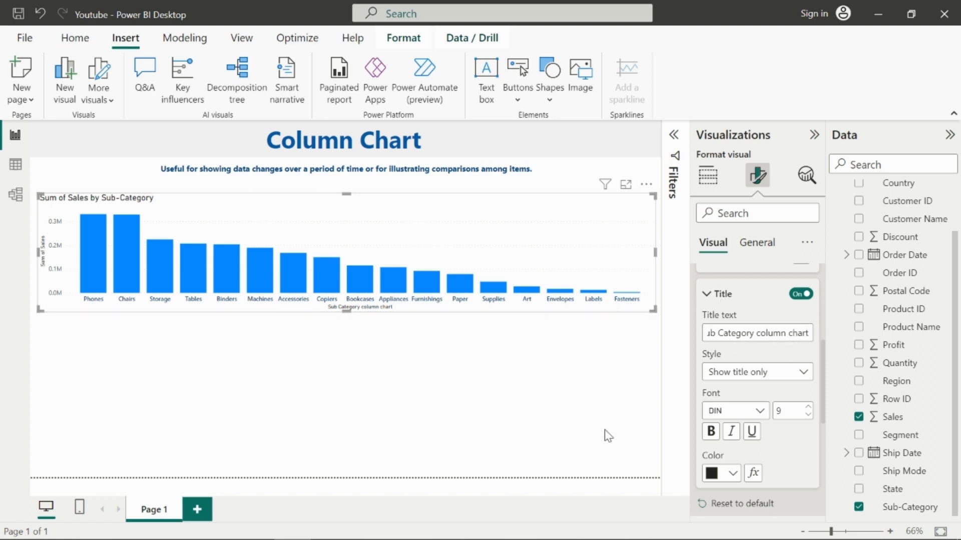
# Step: Set the X-axis title font to Segoe UI Semibold
pyautogui.click(760, 413)
pyautogui.scroll(-5, 755, 380)
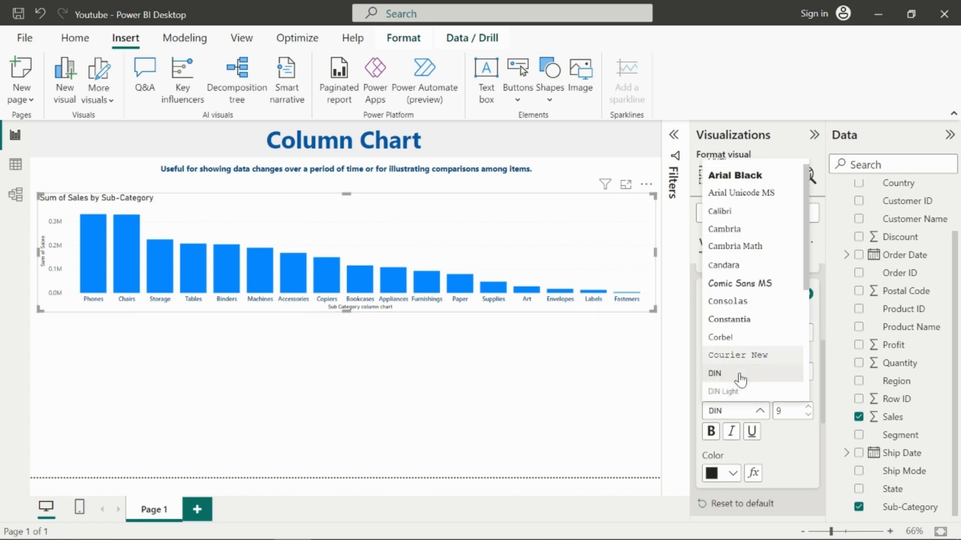
pyautogui.click(745, 286)
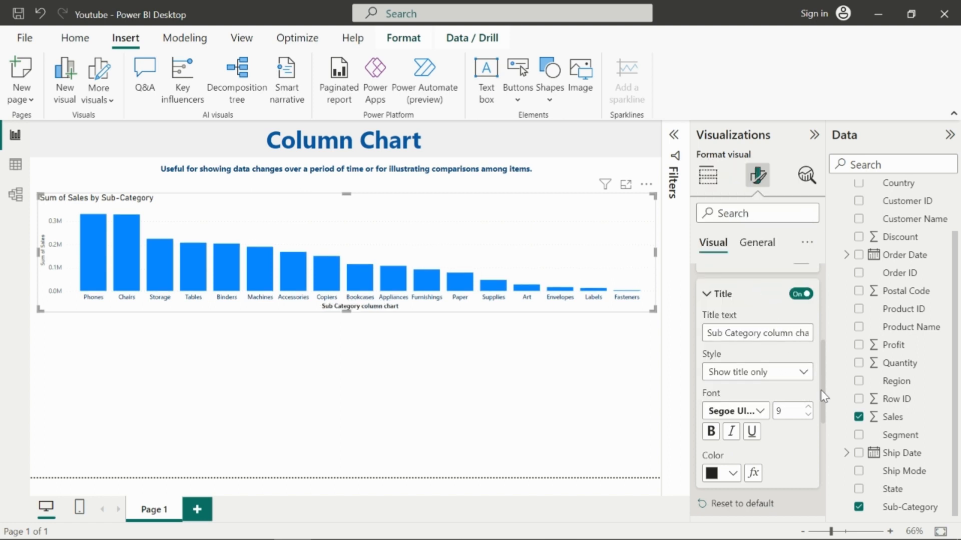
# Step: Increase the X-axis title font size to 15 and extend the chart's bottom edge slightly downward
pyautogui.click(807, 407)
pyautogui.moveTo(348, 315); pyautogui.dragTo(347, 329)
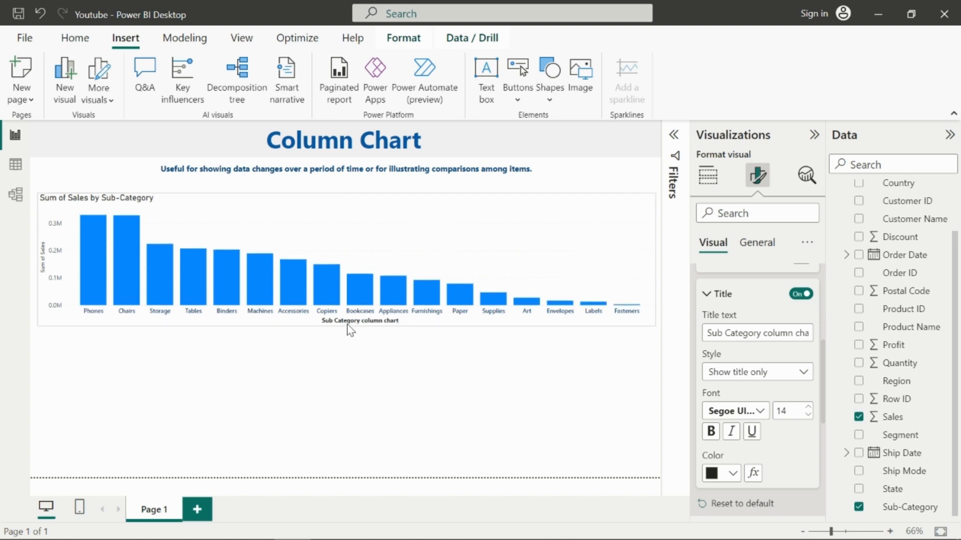
pyautogui.click(808, 407)
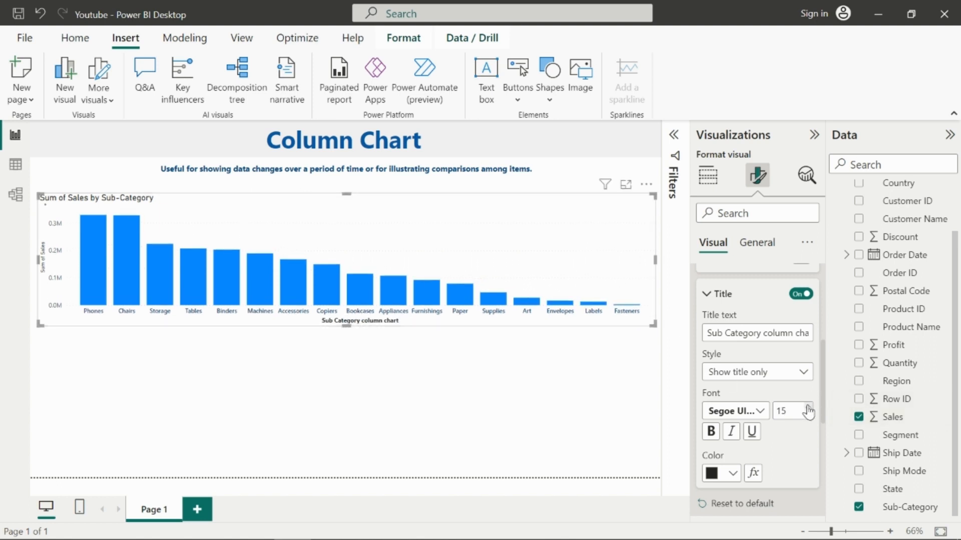
# Step: Set the X-axis title color to the recent dark blue
pyautogui.scroll(-3, 796, 390)
pyautogui.scroll(1, 756, 355)
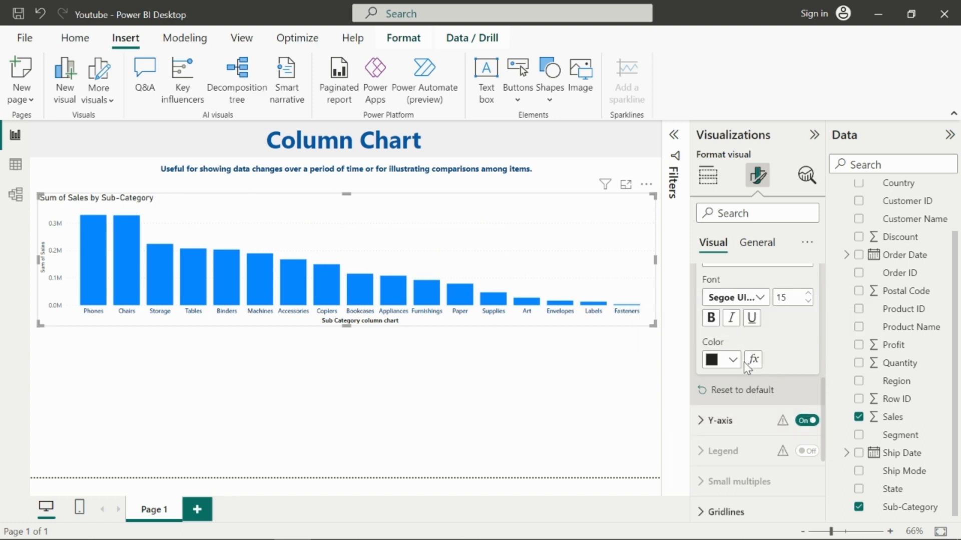
pyautogui.click(732, 363)
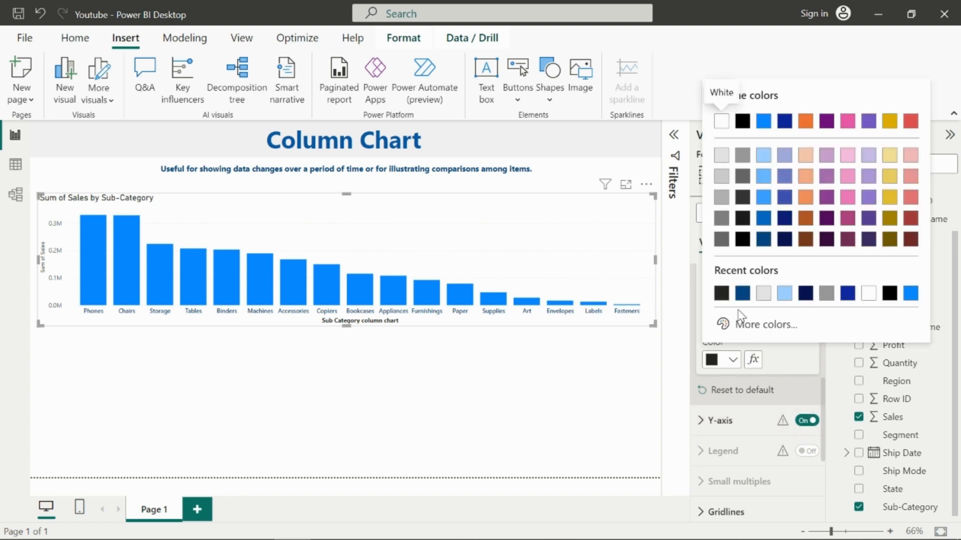
pyautogui.click(743, 294)
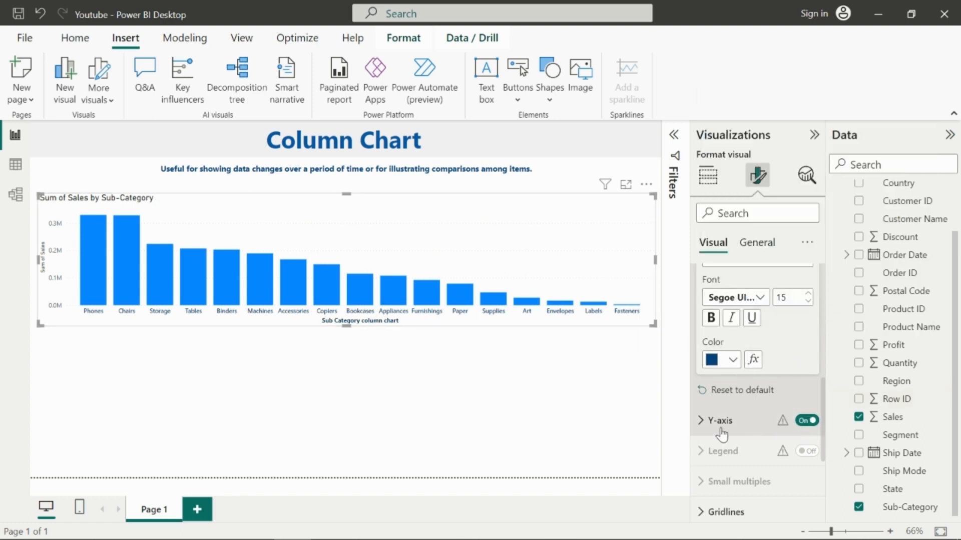
# Step: Open the Y-axis value settings and set their font to Segoe UI Semibold
pyautogui.scroll(5, 715, 422)
pyautogui.scroll(2, 716, 422)
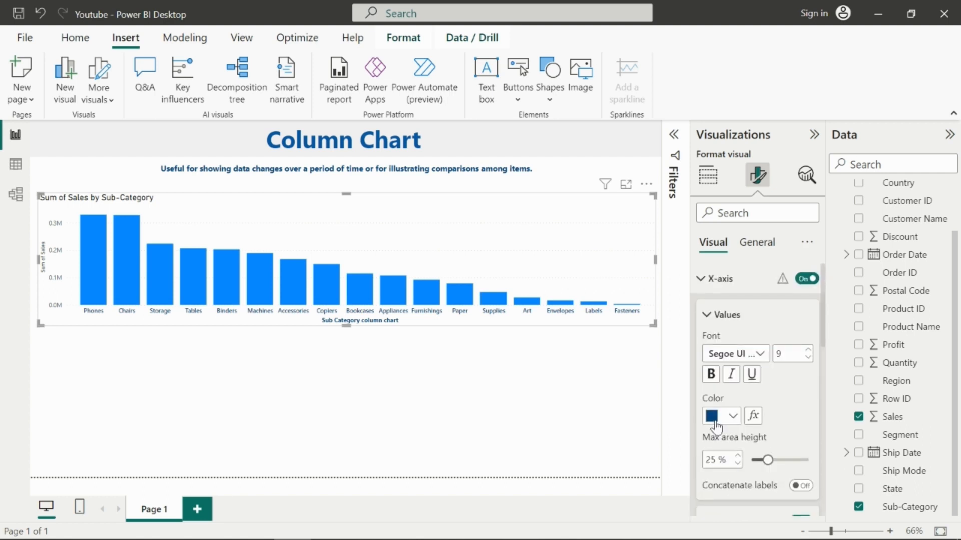
pyautogui.scroll(-5, 716, 427)
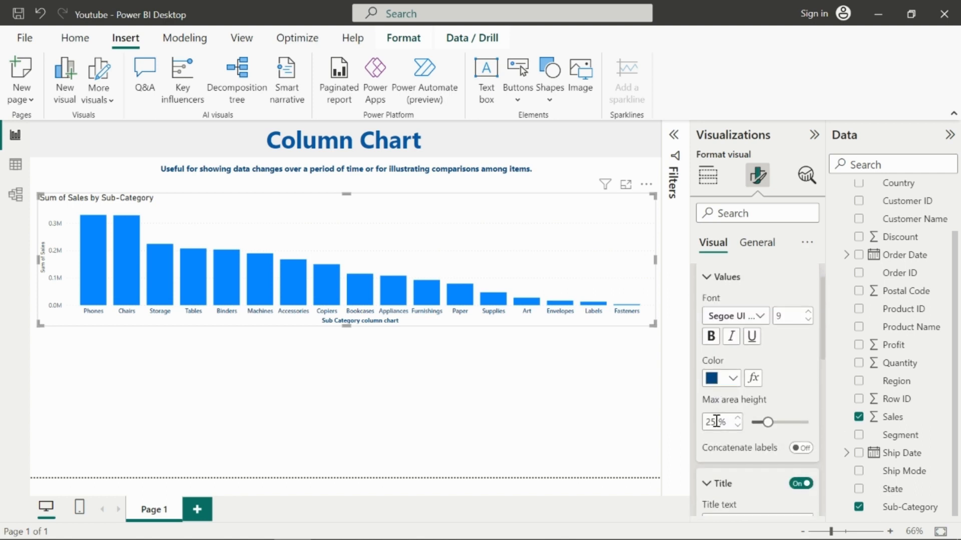
pyautogui.scroll(-3, 717, 427)
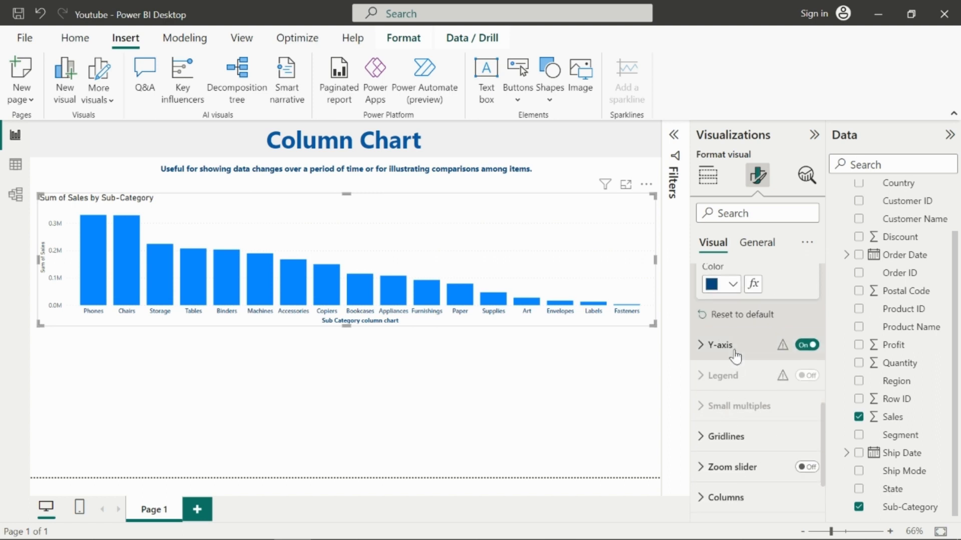
pyautogui.click(733, 348)
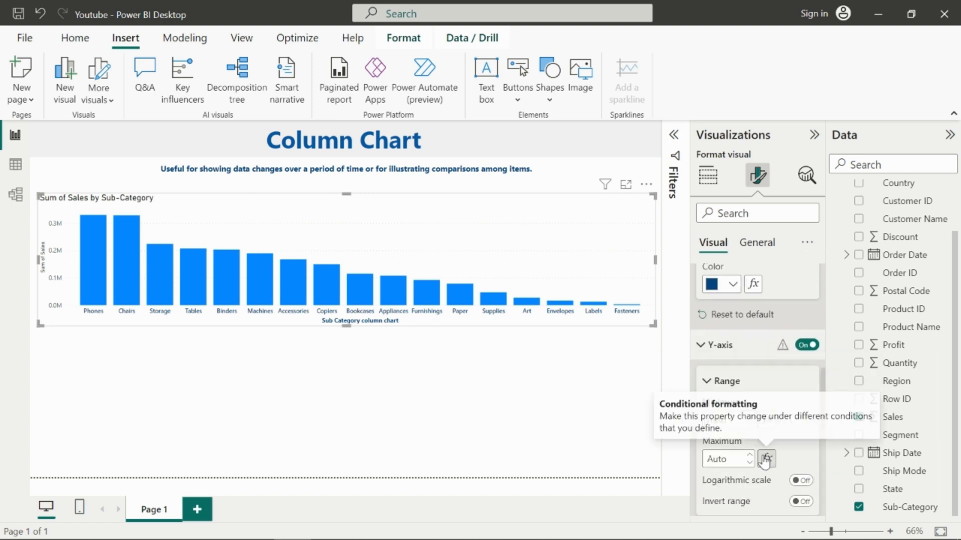
pyautogui.scroll(-4, 766, 450)
pyautogui.scroll(-1, 757, 471)
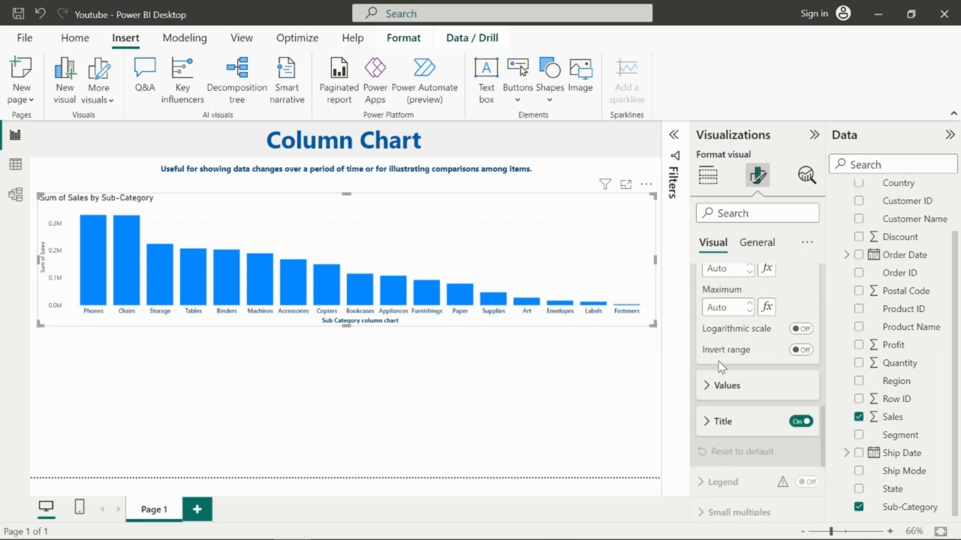
pyautogui.click(723, 386)
pyautogui.scroll(-2, 791, 421)
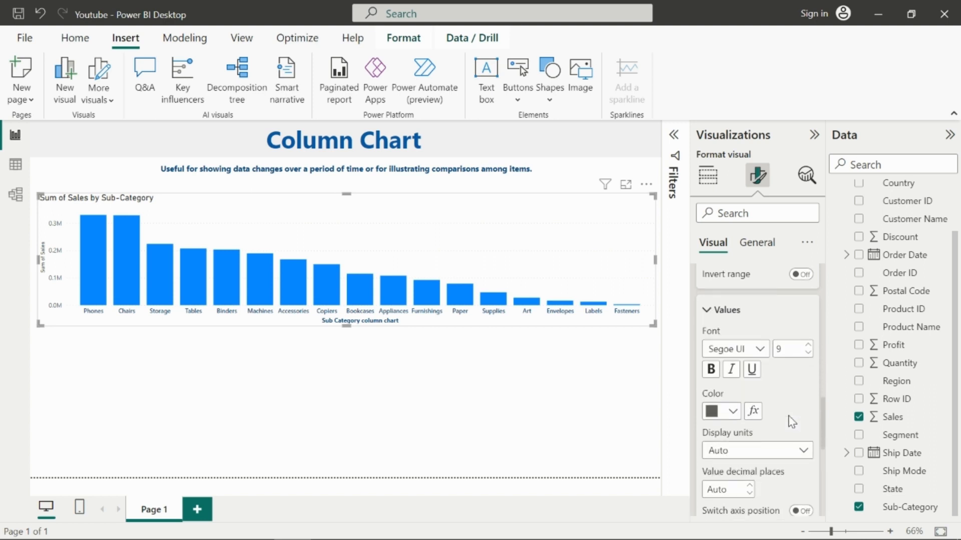
pyautogui.click(765, 354)
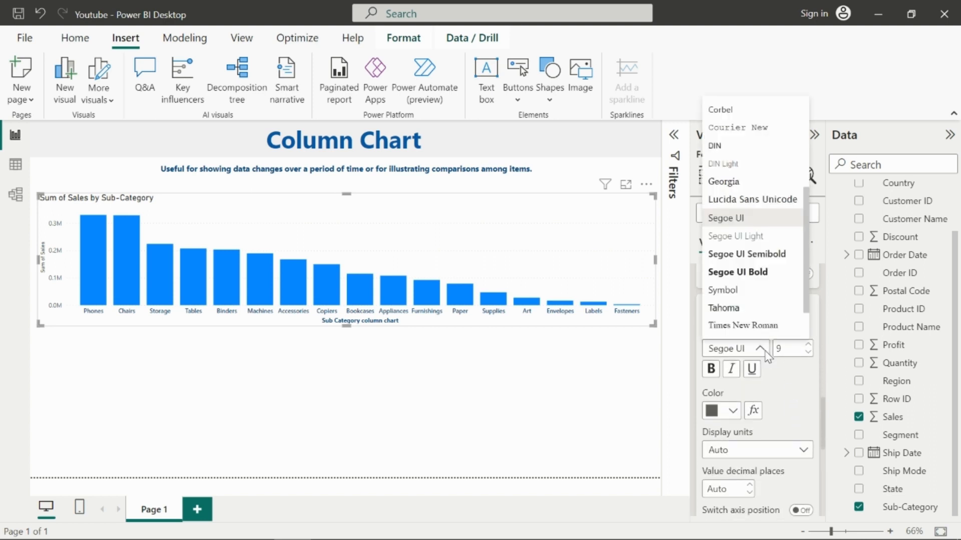
pyautogui.click(758, 262)
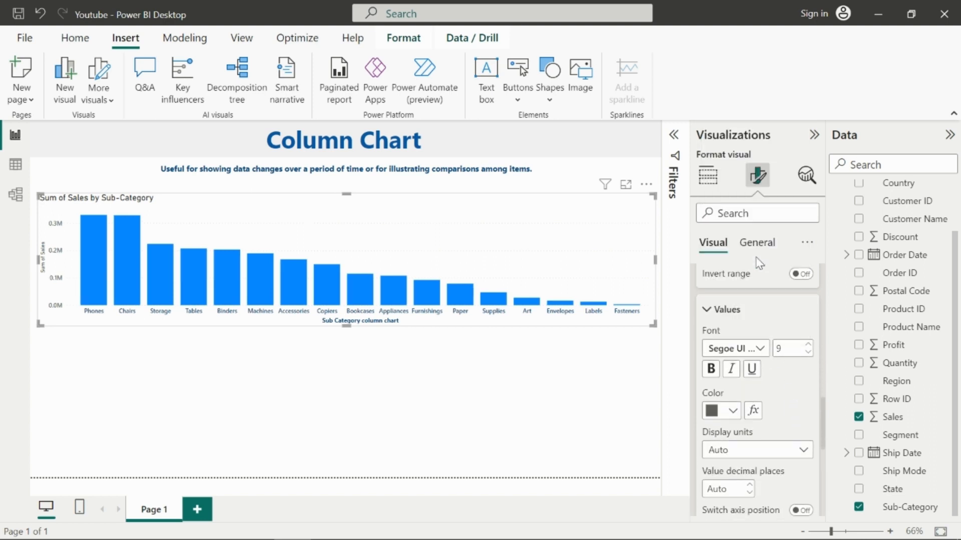
# Step: Set the Y-axis value font size to 11 and color to the recent dark blue
pyautogui.click(808, 345)
pyautogui.scroll(-1, 804, 399)
pyautogui.click(732, 376)
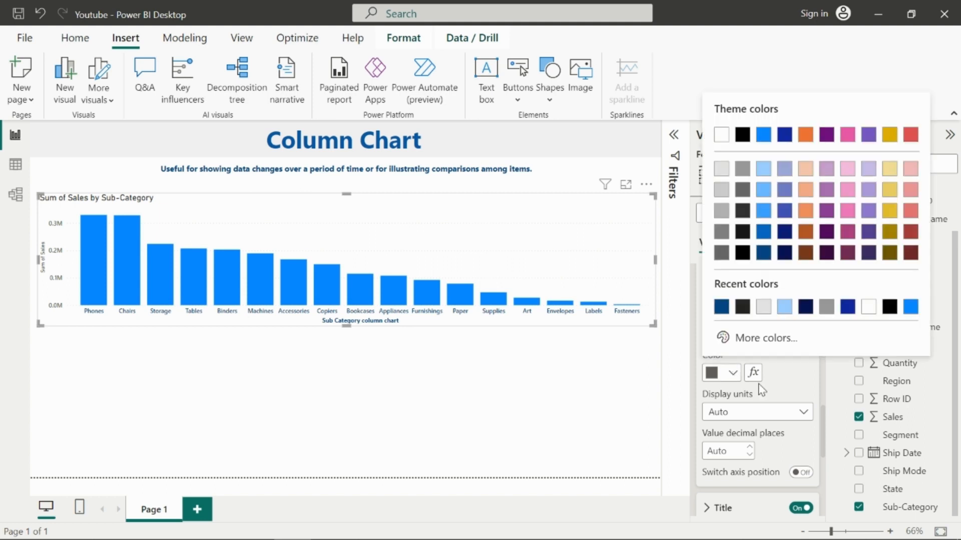
pyautogui.click(721, 308)
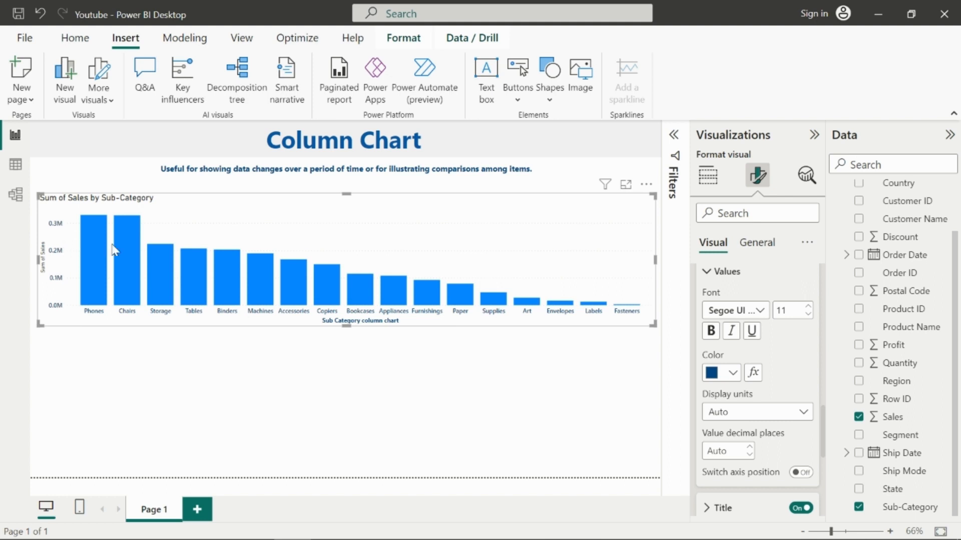
# Step: Set the Y-axis display units to Thousands
pyautogui.click(758, 416)
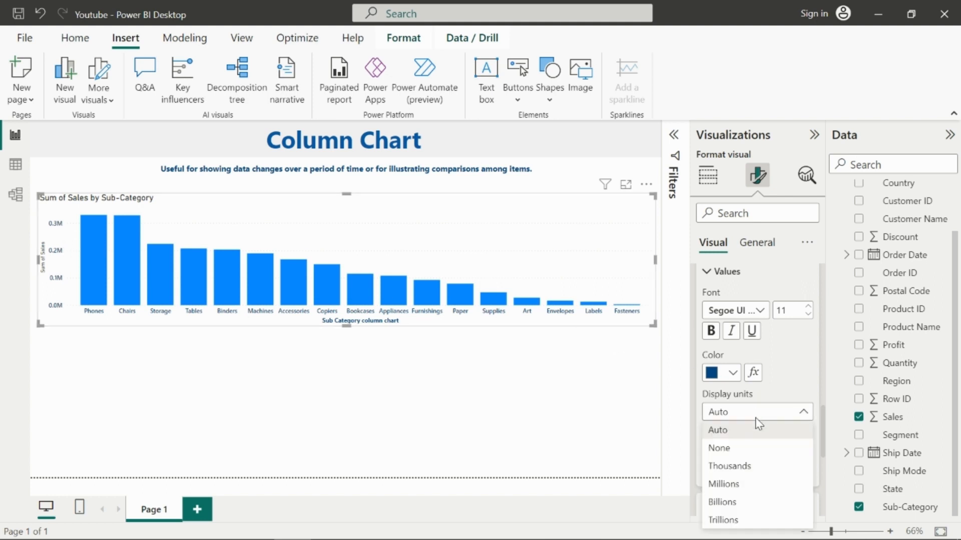
pyautogui.click(750, 467)
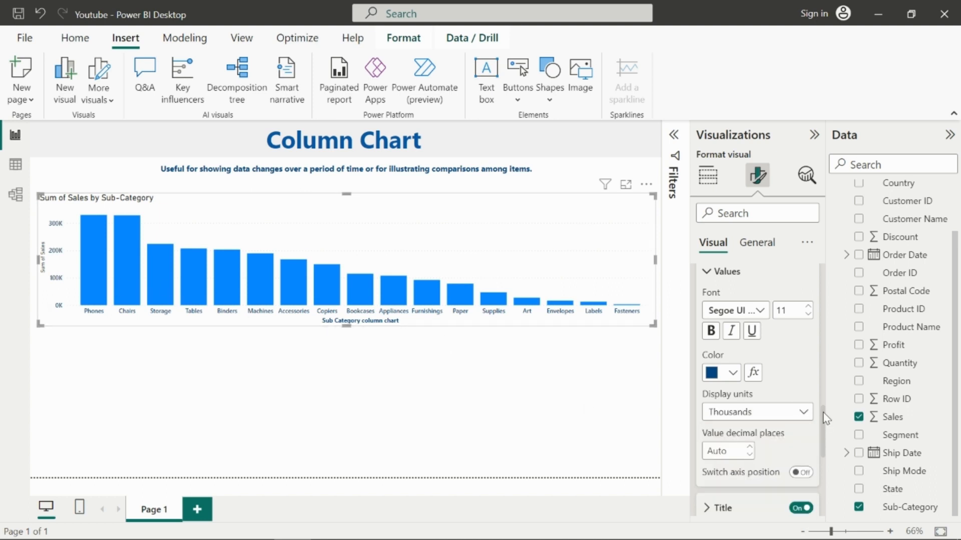
# Step: Set the Y-axis value decimal places to 0
pyautogui.scroll(-3, 755, 432)
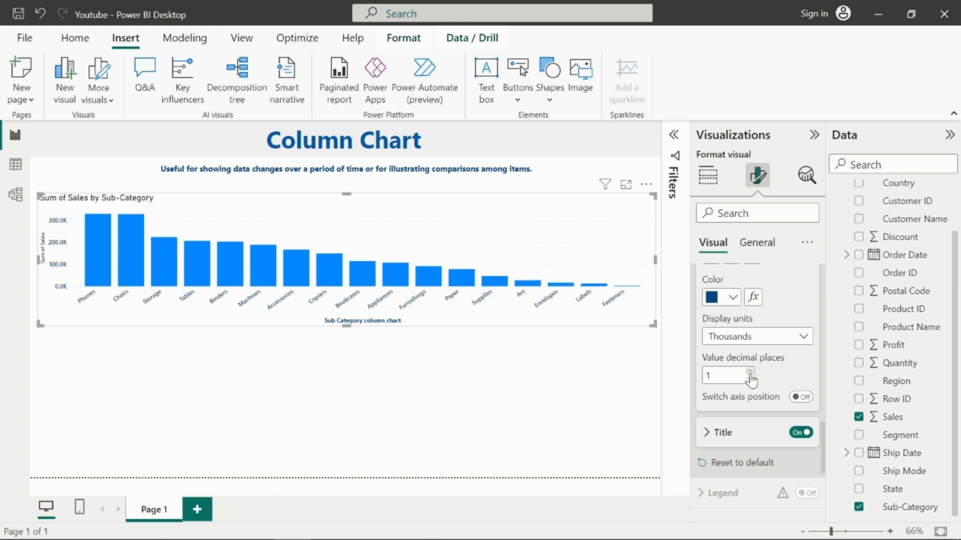
pyautogui.click(749, 372)
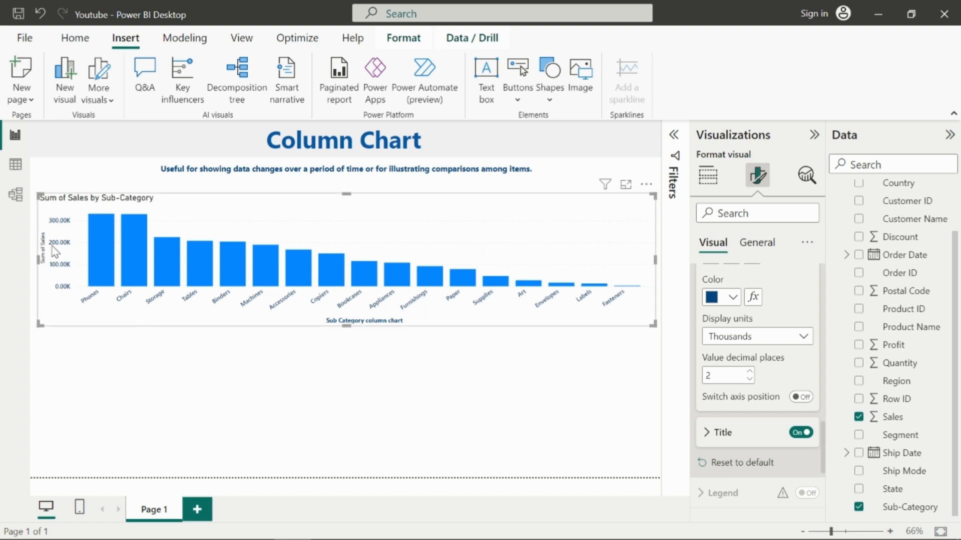
pyautogui.click(749, 379)
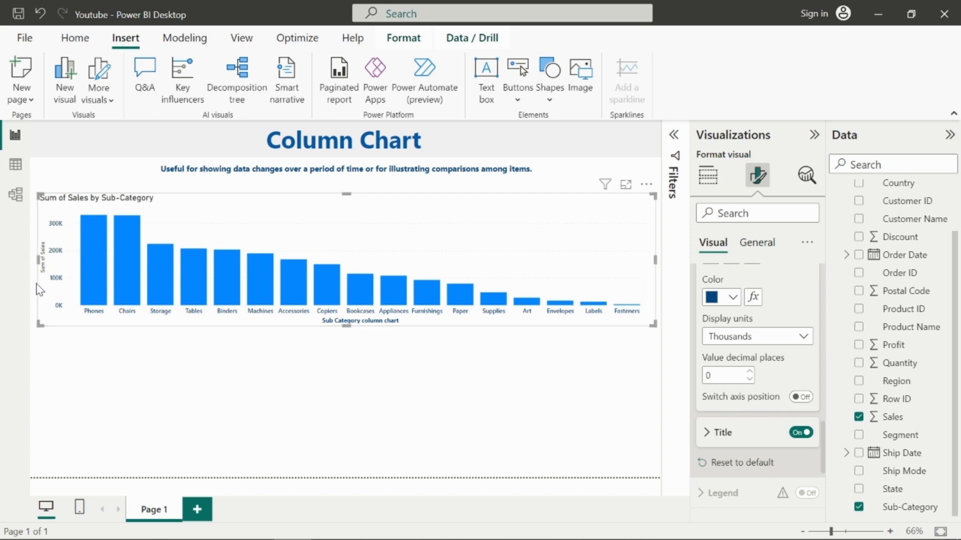
# Step: Try switching the Y-axis position to the opposite side, then switch it back
pyautogui.click(800, 397)
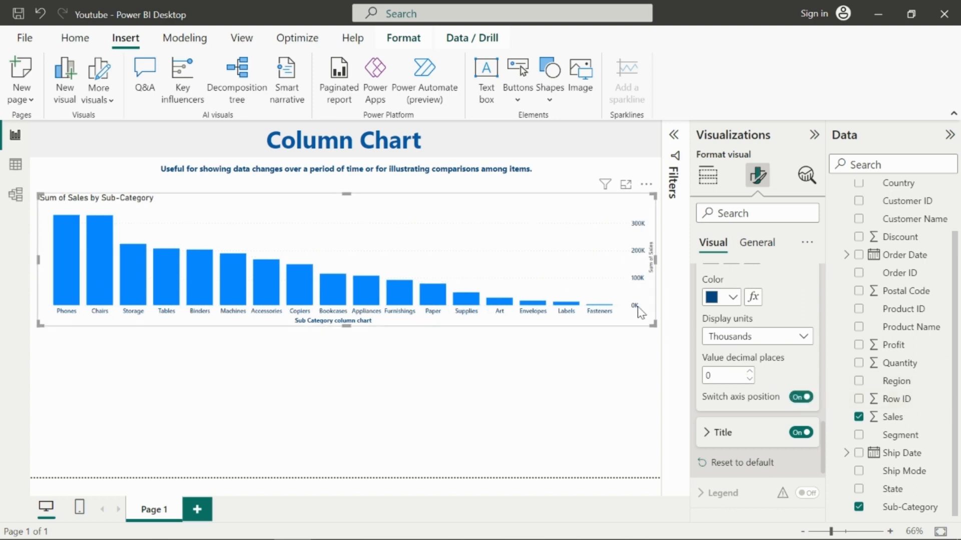
pyautogui.click(802, 397)
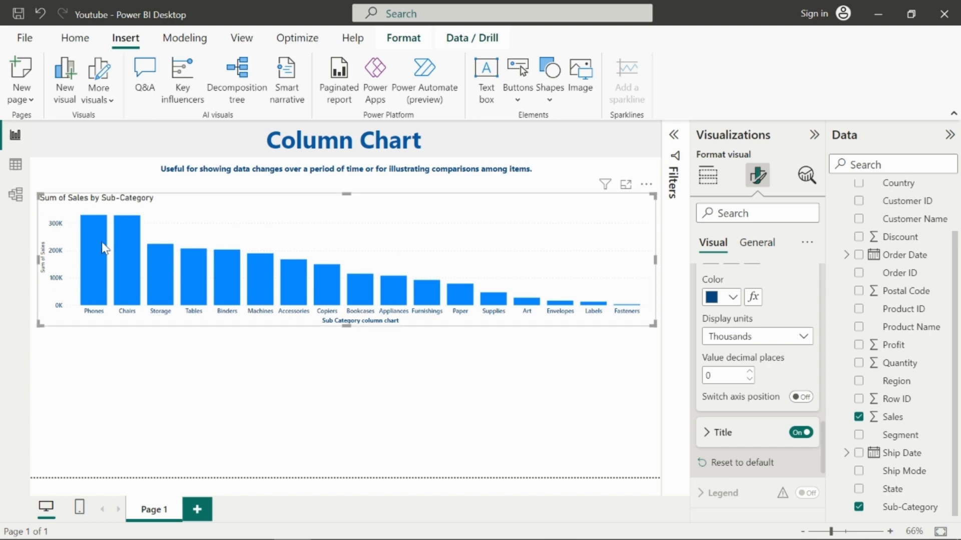
# Step: Set the Y-axis title text to Sales, in Segoe UI Bold at size 12
pyautogui.click(734, 439)
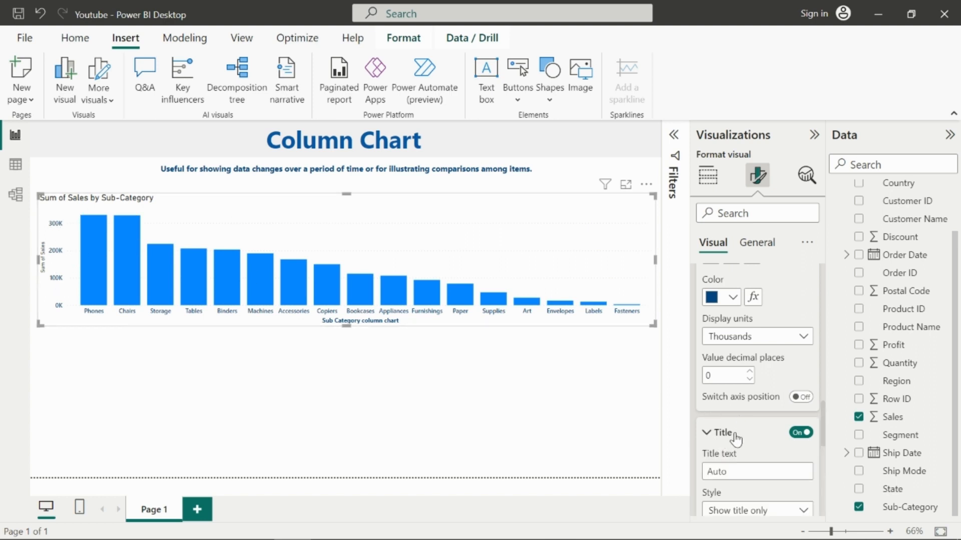
pyautogui.scroll(-3, 736, 440)
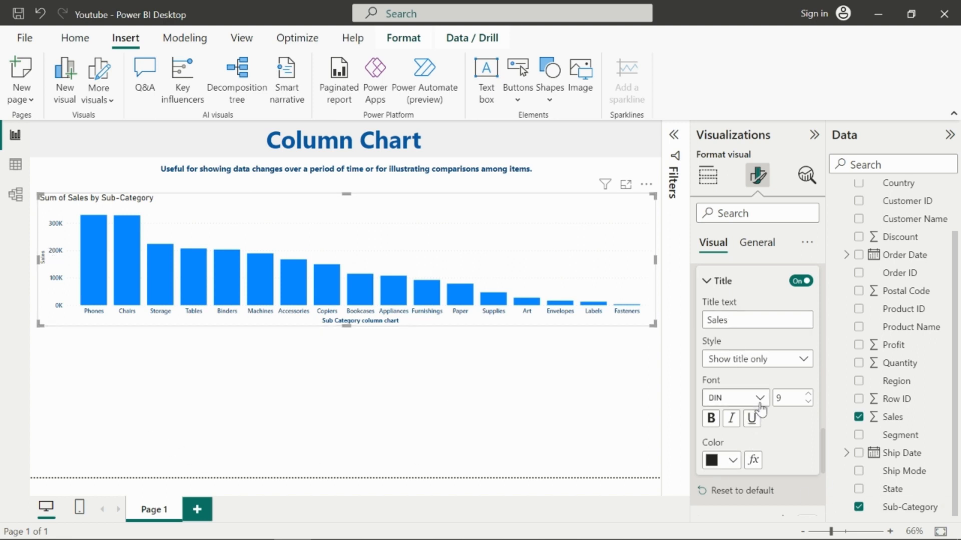
pyautogui.click(745, 398)
pyautogui.scroll(-5, 761, 332)
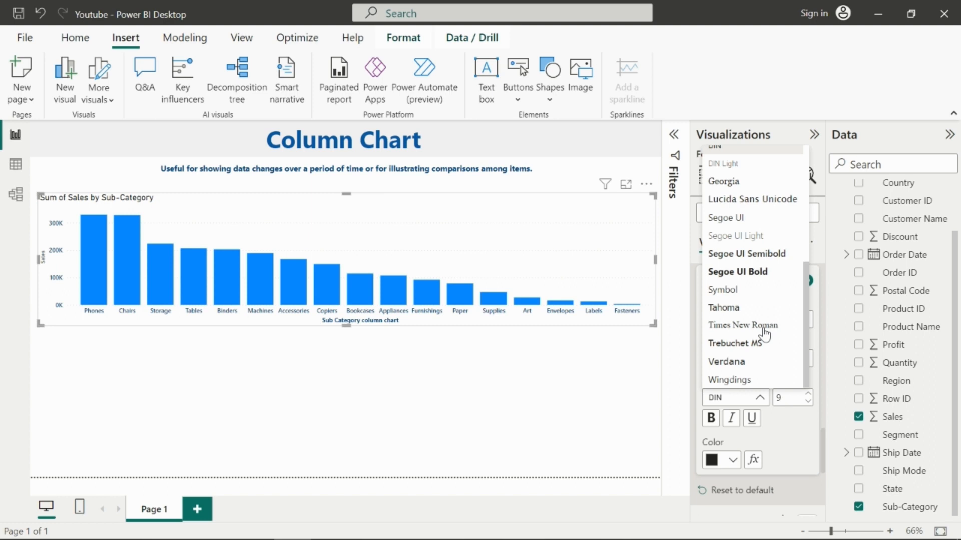
pyautogui.click(759, 272)
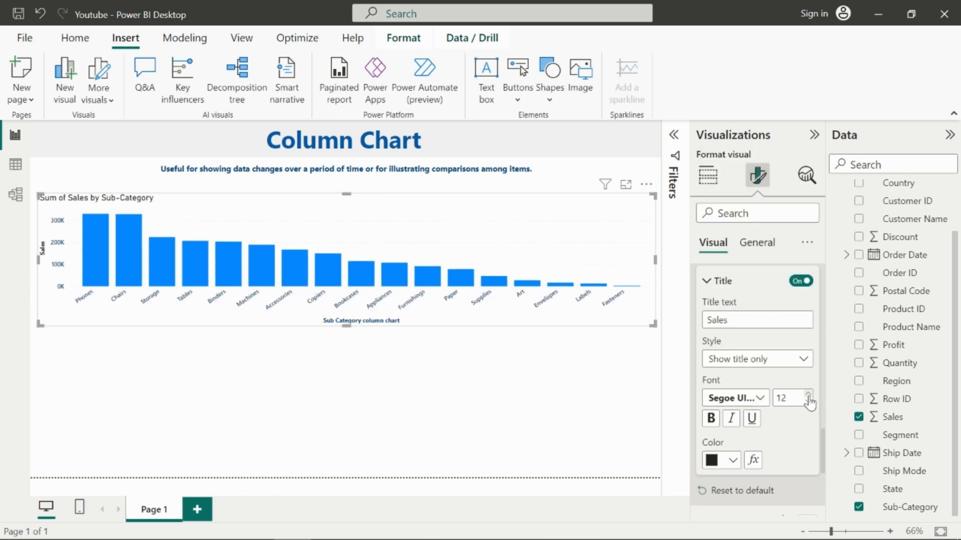
# Step: Set the Y-axis title color to the recent dark blue
pyautogui.scroll(-3, 771, 446)
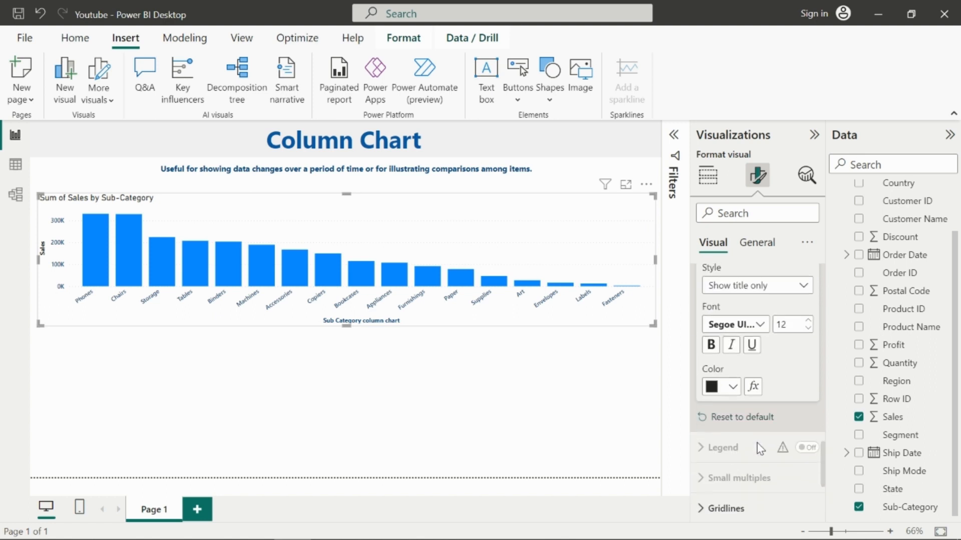
pyautogui.click(733, 385)
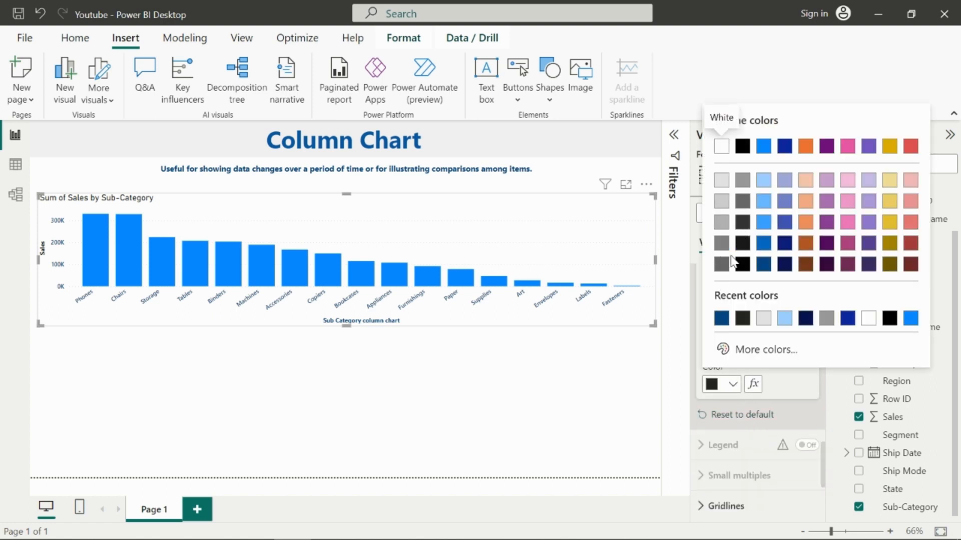
pyautogui.click(721, 318)
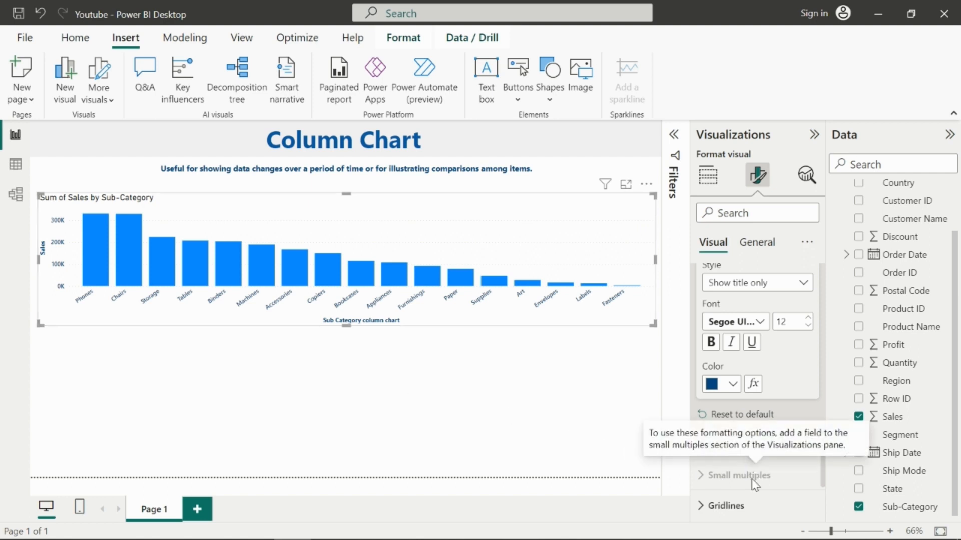
# Step: Format the horizontal gridlines with Solid style, 4 px width and a darker gray color
pyautogui.scroll(-3, 752, 479)
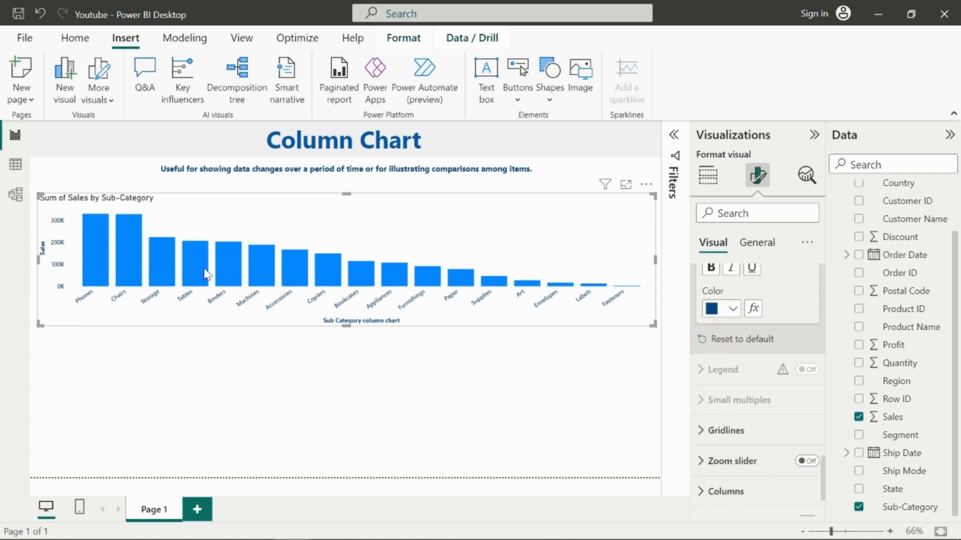
pyautogui.scroll(-3, 791, 401)
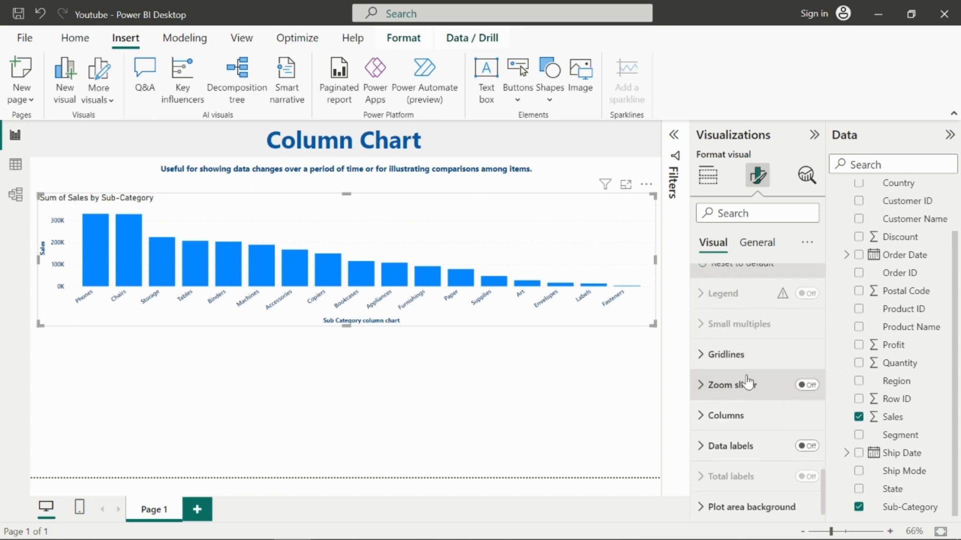
pyautogui.click(707, 356)
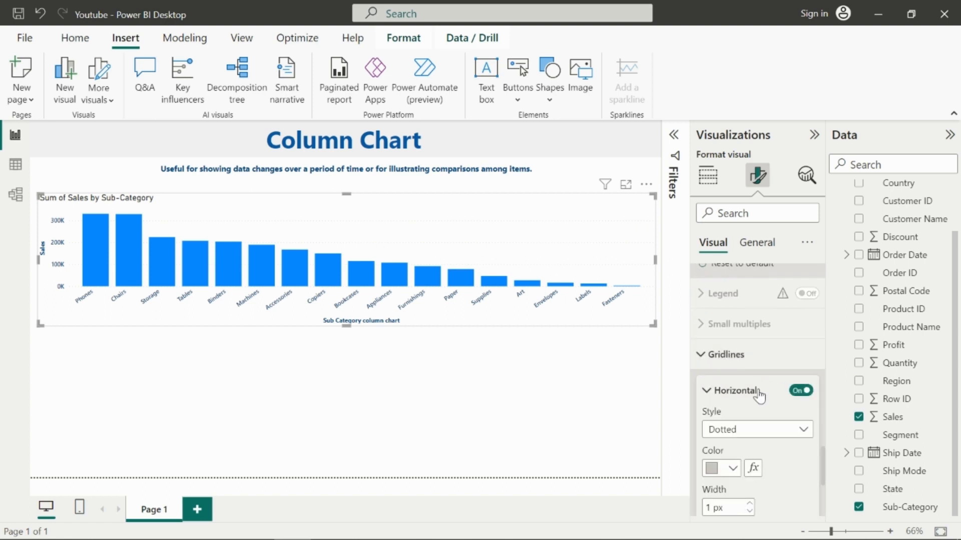
pyautogui.scroll(-4, 752, 396)
pyautogui.scroll(3, 770, 392)
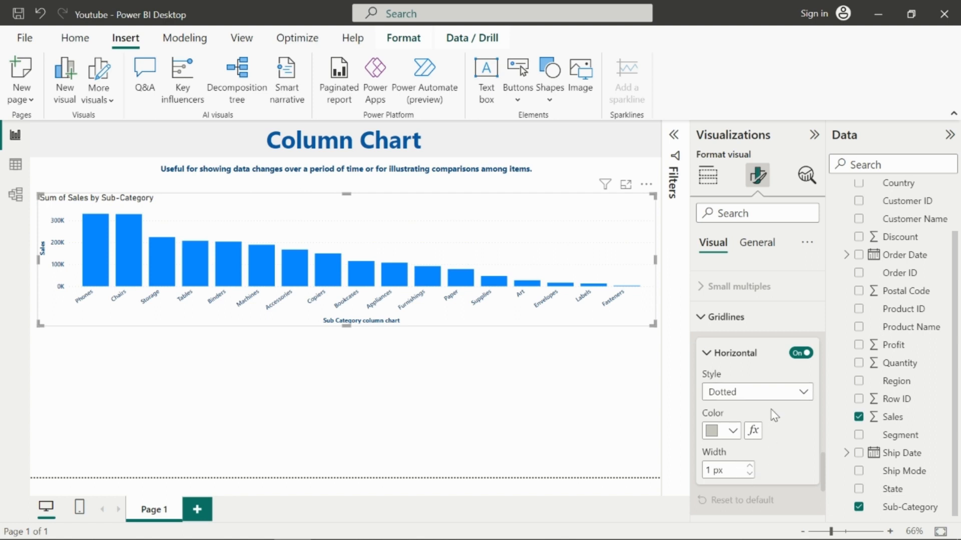
pyautogui.click(761, 396)
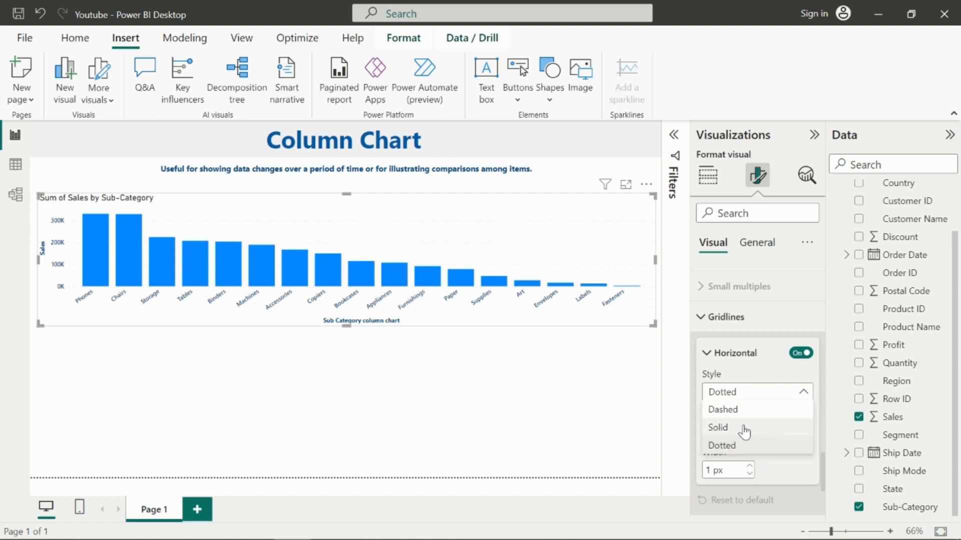
pyautogui.click(742, 411)
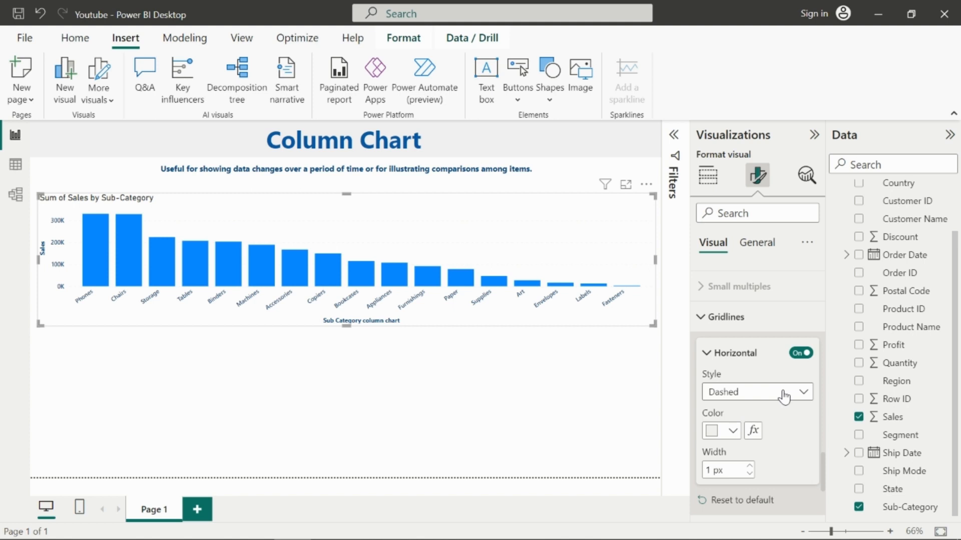
pyautogui.click(784, 396)
pyautogui.click(773, 408)
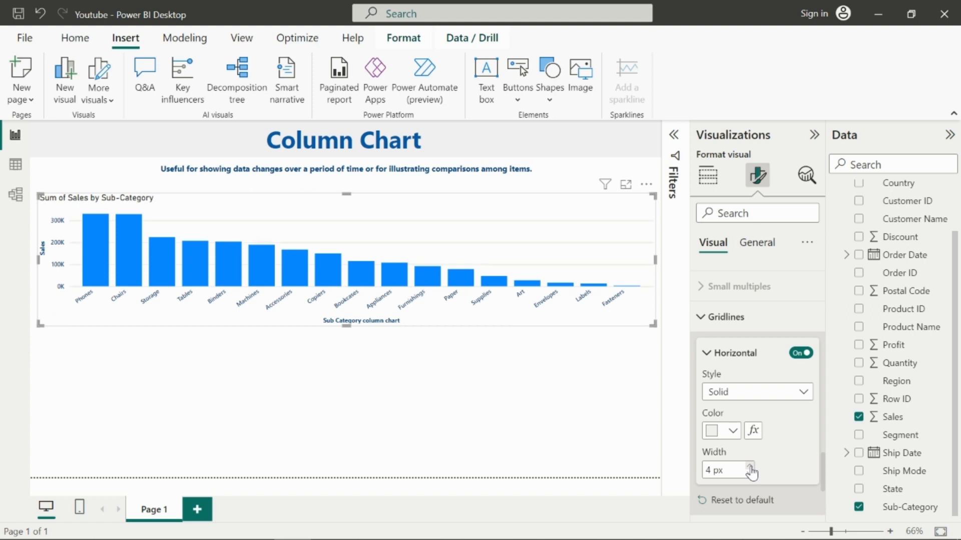
pyautogui.click(729, 431)
pyautogui.click(721, 247)
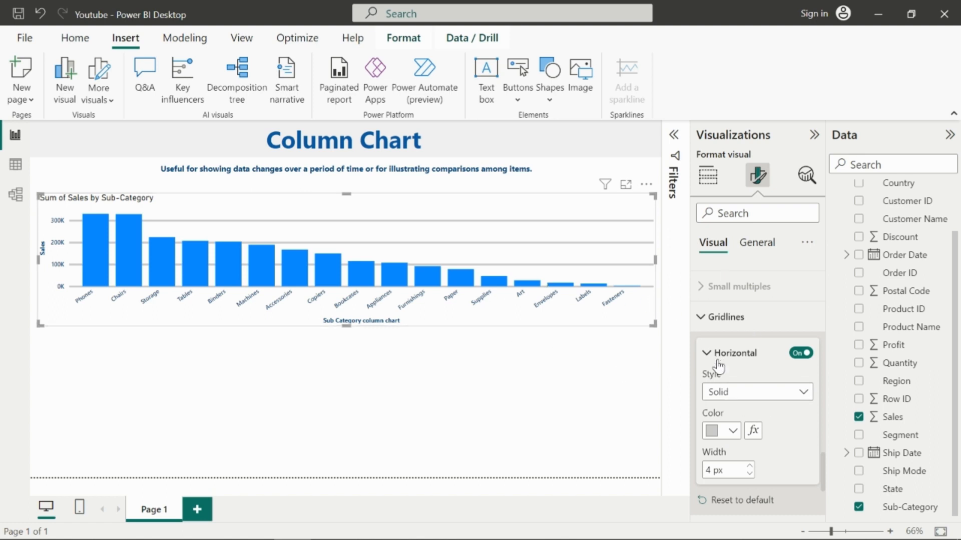
# Step: Set the horizontal gridline style to Dotted after trying Solid and Dashed, toggling the horizontal gridlines off and back on
pyautogui.click(760, 396)
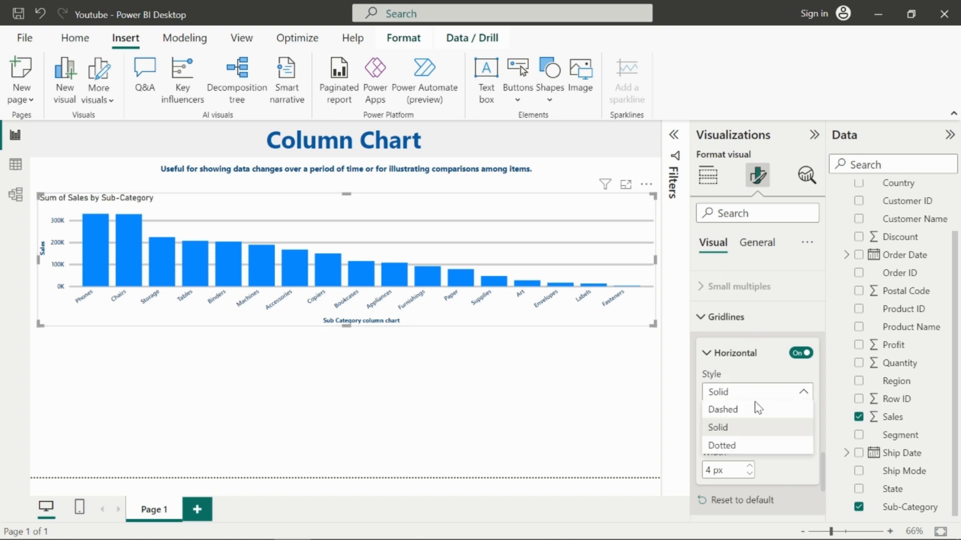
pyautogui.click(738, 447)
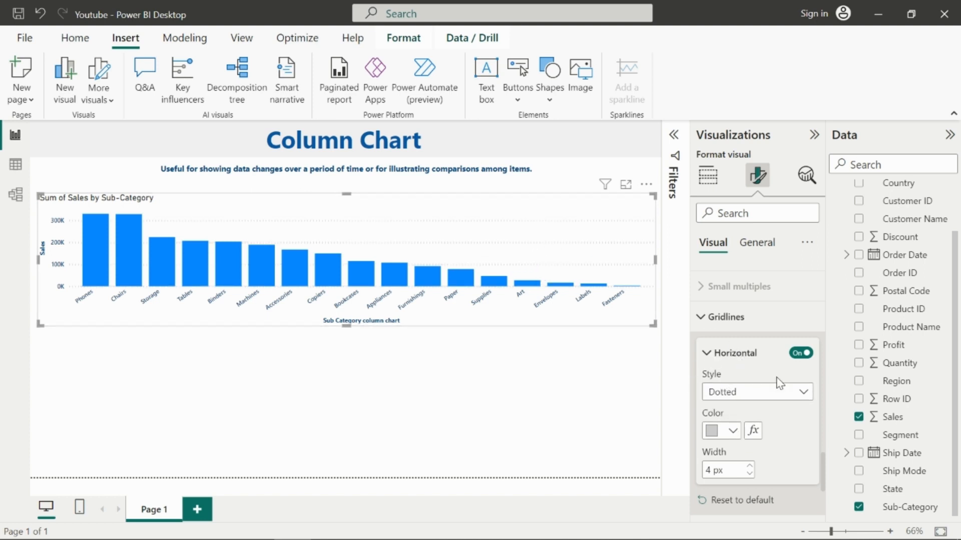
pyautogui.click(767, 393)
pyautogui.click(719, 428)
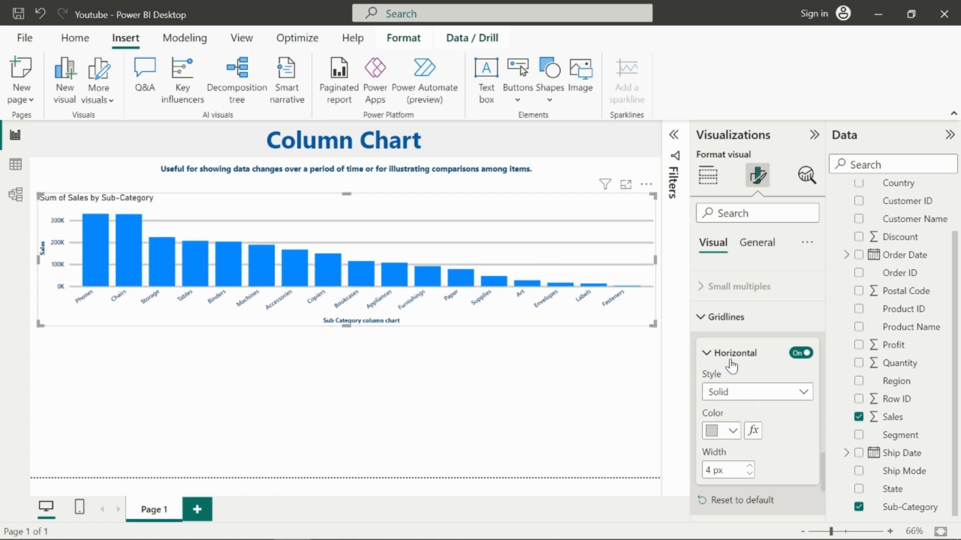
pyautogui.click(778, 397)
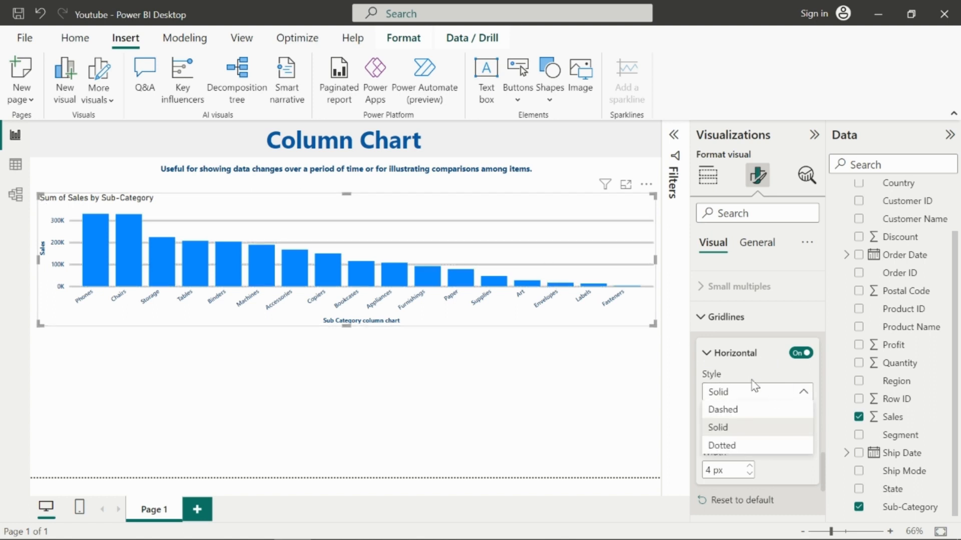
pyautogui.click(734, 412)
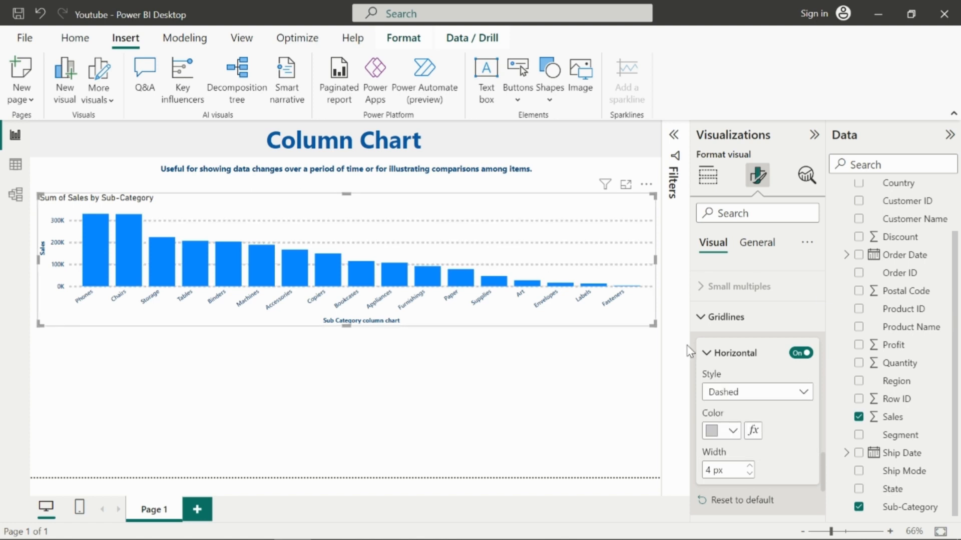
pyautogui.click(765, 396)
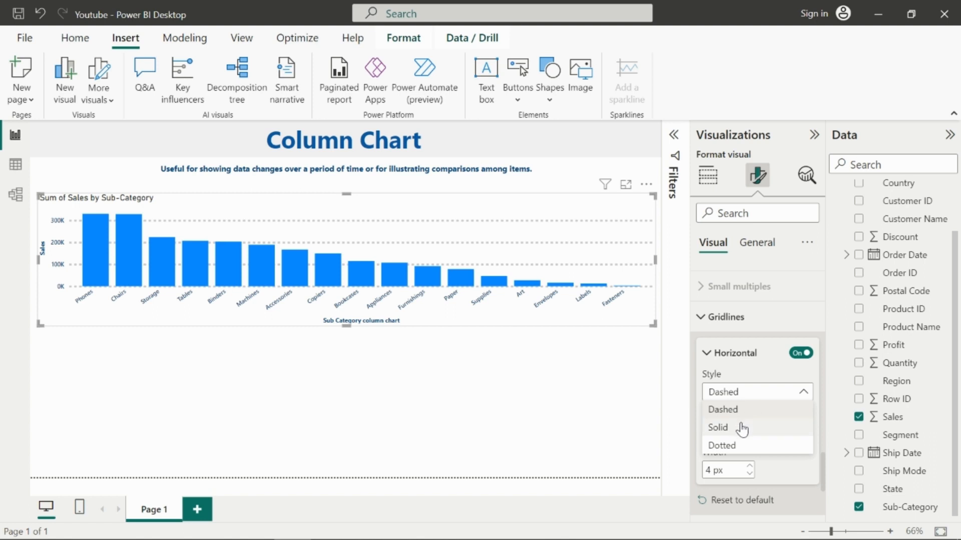
pyautogui.click(741, 429)
pyautogui.click(747, 393)
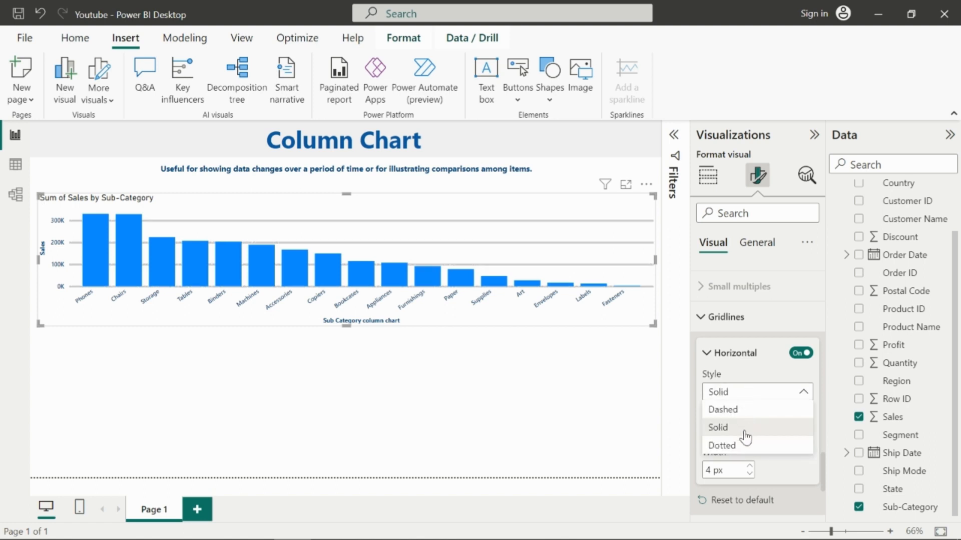
pyautogui.click(750, 429)
pyautogui.click(803, 353)
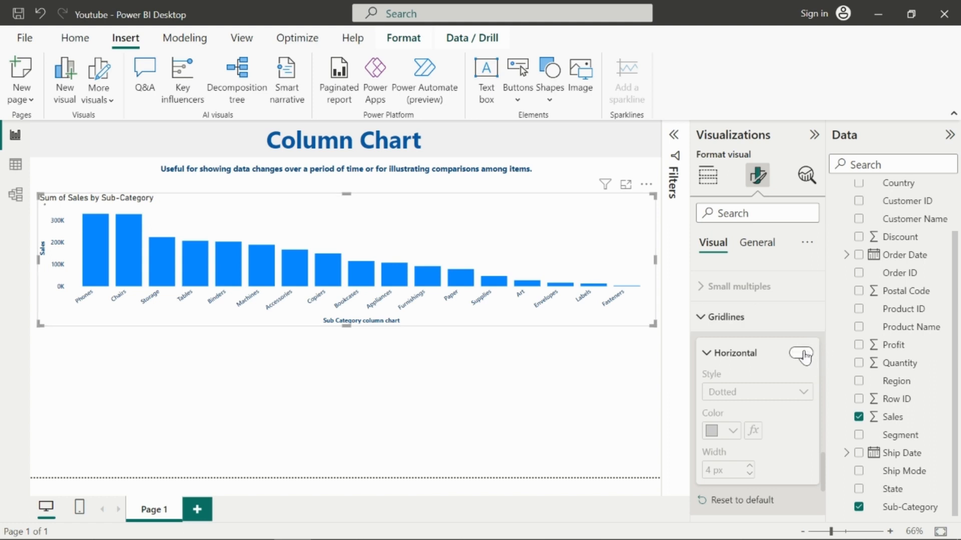
pyautogui.click(802, 353)
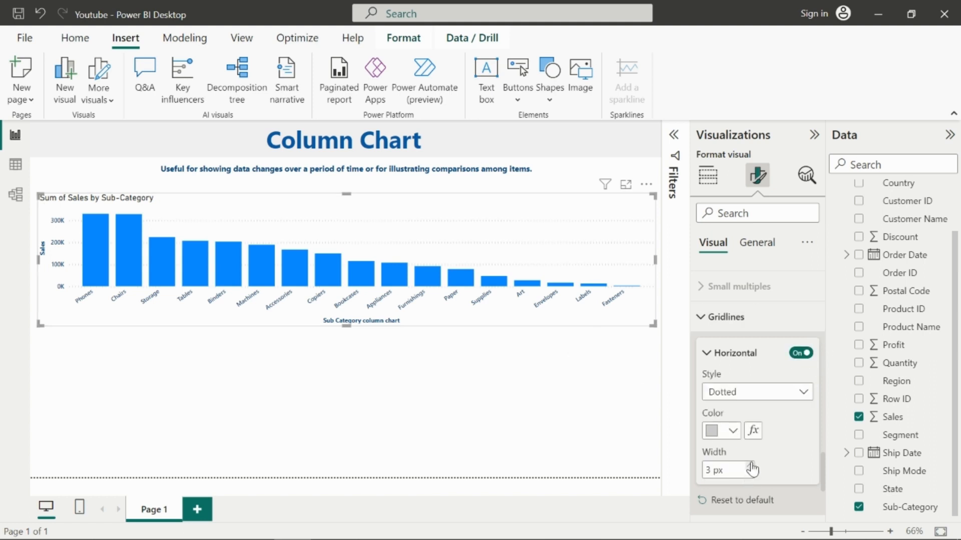
# Step: Turn on the Y-axis zoom slider and test it by dragging its top handle down and back up
pyautogui.scroll(-5, 752, 469)
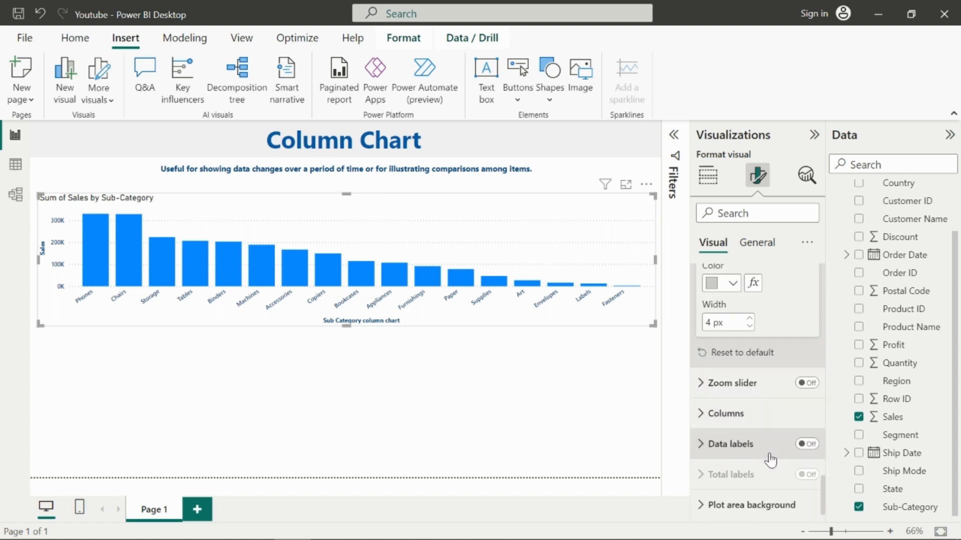
pyautogui.click(702, 379)
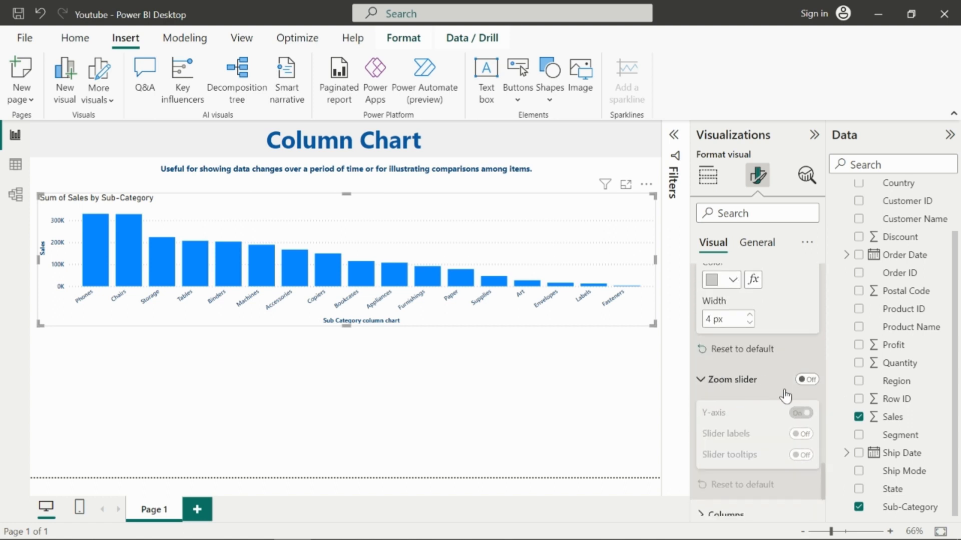
pyautogui.scroll(-1, 798, 397)
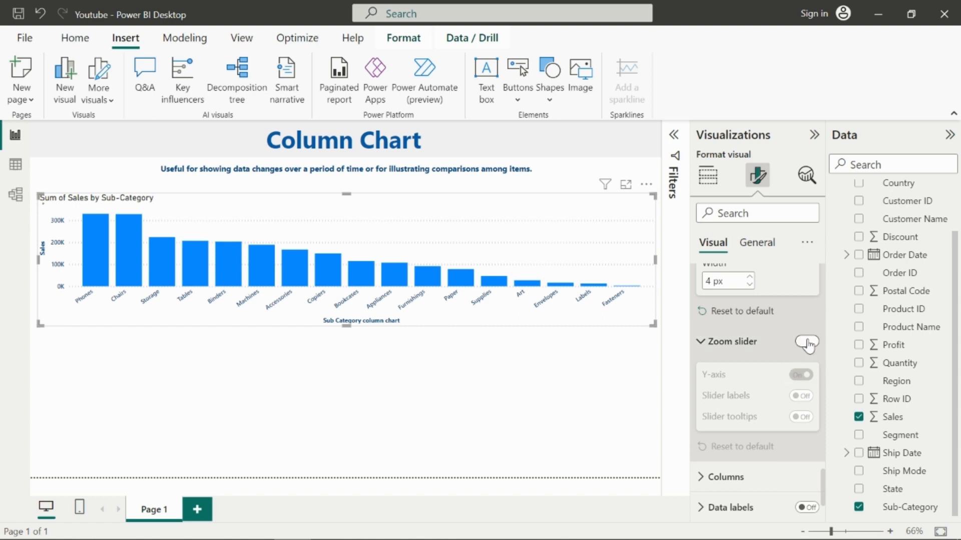
pyautogui.click(806, 342)
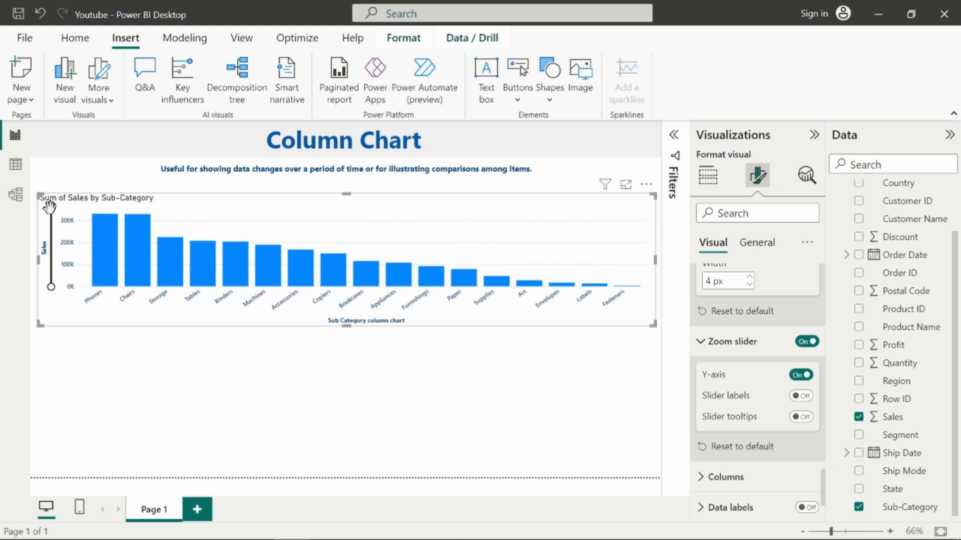
pyautogui.moveTo(49, 205); pyautogui.dragTo(51, 255)
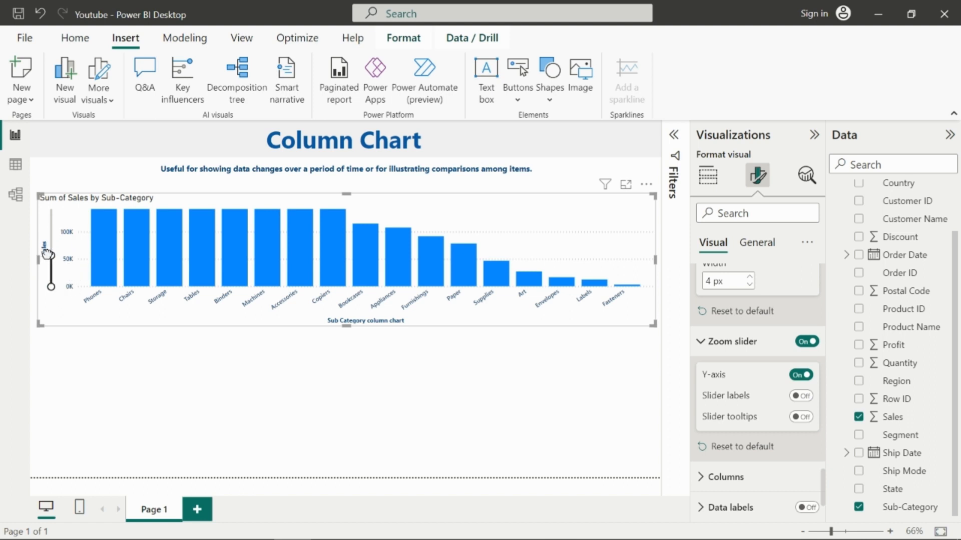
pyautogui.moveTo(48, 255); pyautogui.dragTo(50, 213)
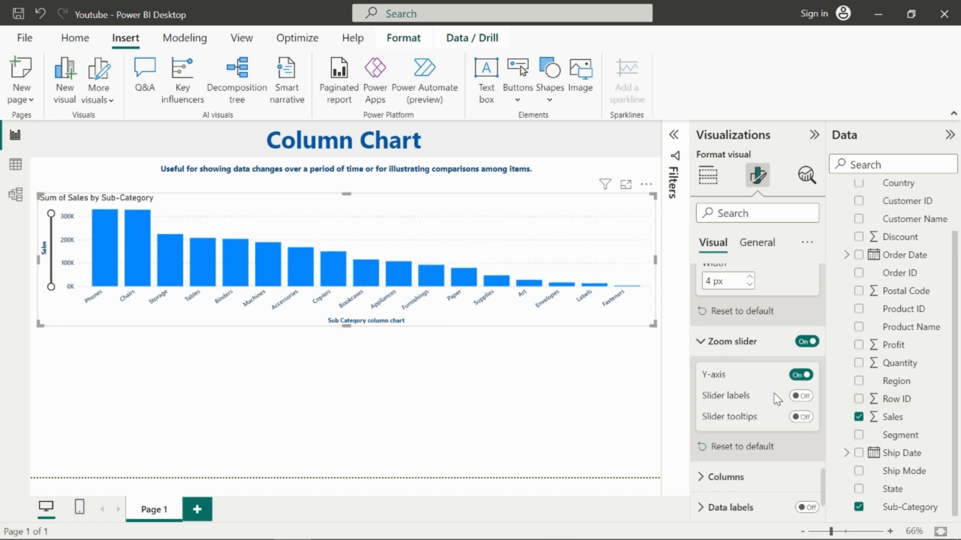
# Step: Enable slider labels and slider tooltips, test the slider handle, and switch the zoom slider off
pyautogui.click(798, 399)
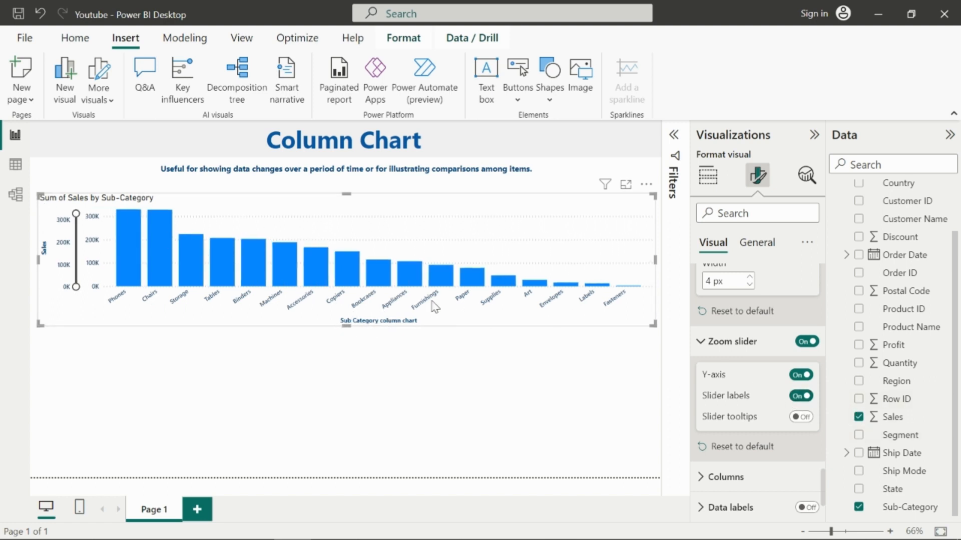
pyautogui.moveTo(76, 213)
pyautogui.mouseDown()
pyautogui.moveTo(76, 228)
pyautogui.moveTo(69, 220)
pyautogui.mouseUp()
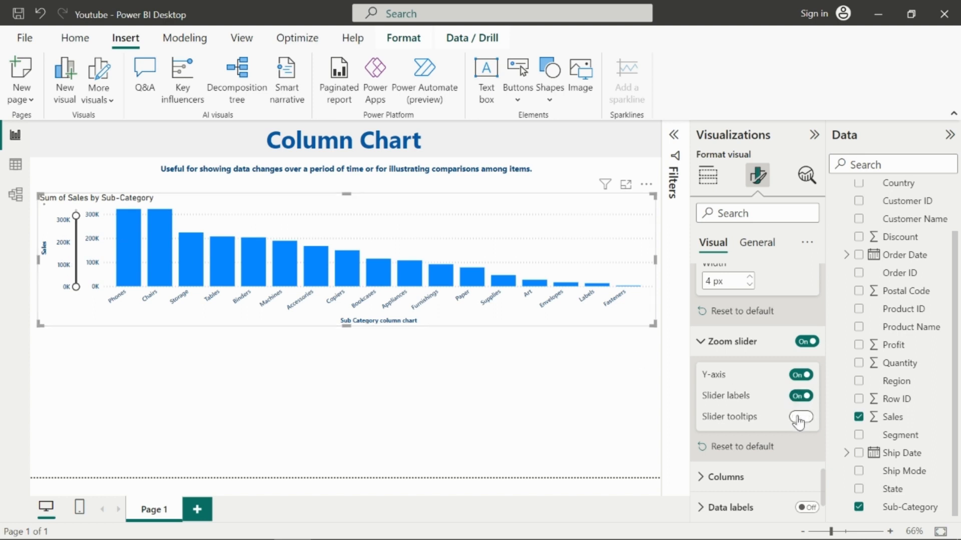
pyautogui.click(799, 417)
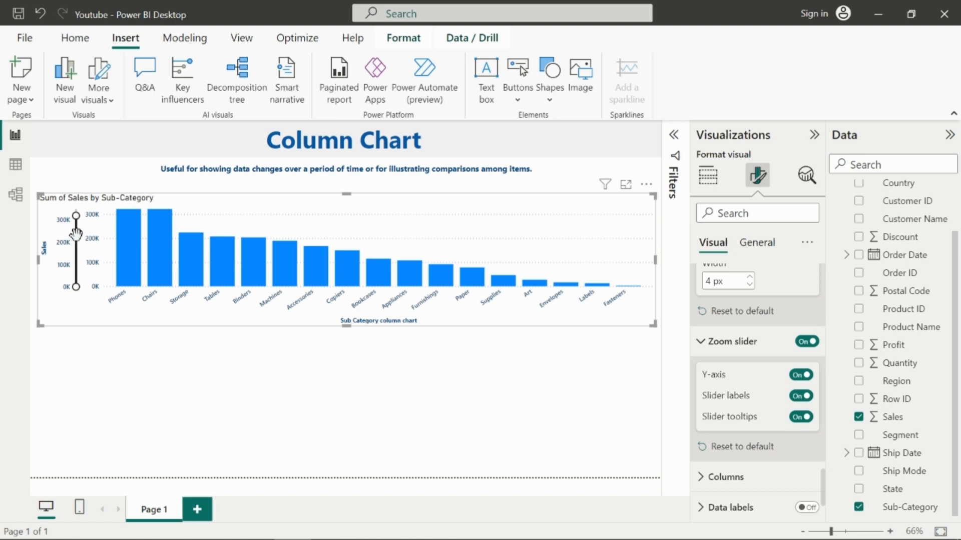
pyautogui.moveTo(76, 216)
pyautogui.mouseDown()
pyautogui.moveTo(76, 241)
pyautogui.moveTo(76, 232)
pyautogui.mouseUp()
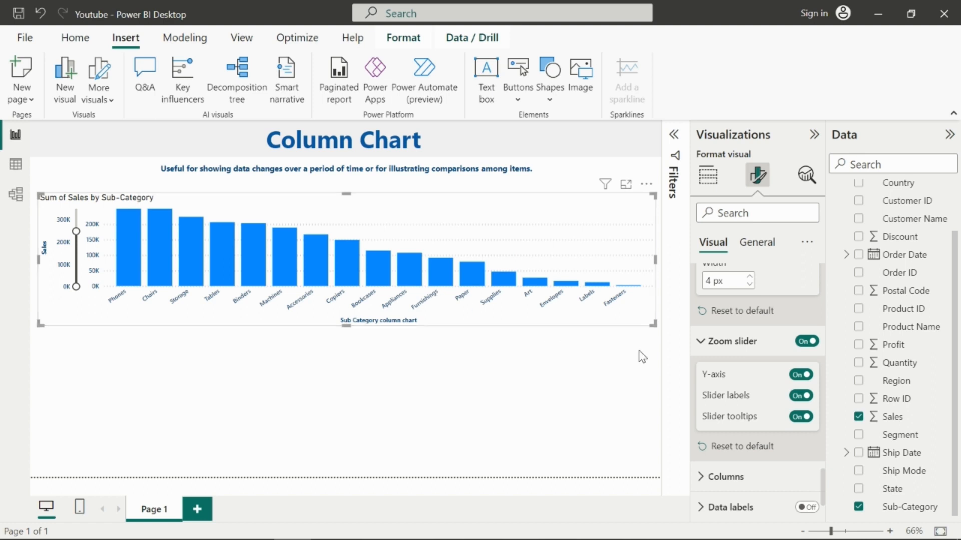
pyautogui.click(807, 343)
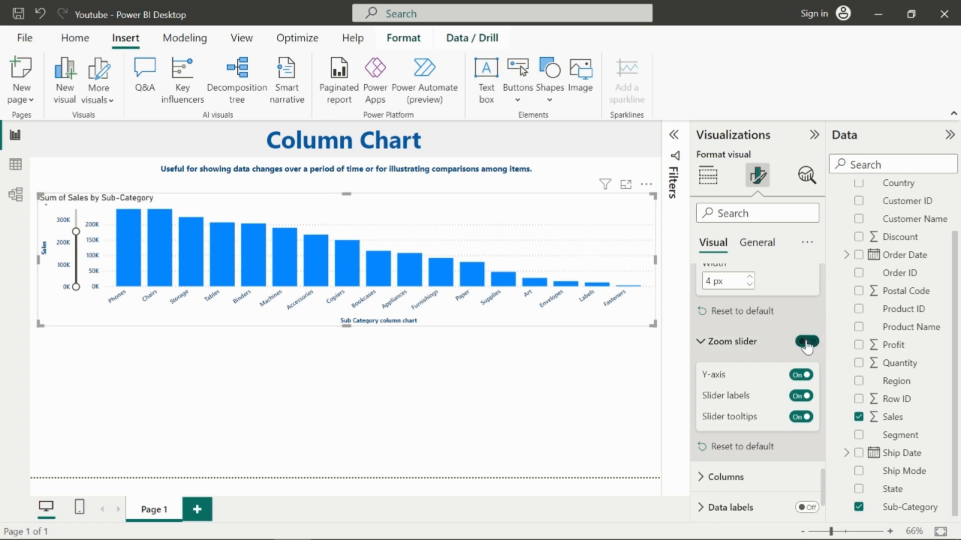
# Step: Set the default column color to a darker blue from the theme colors
pyautogui.scroll(-2, 755, 361)
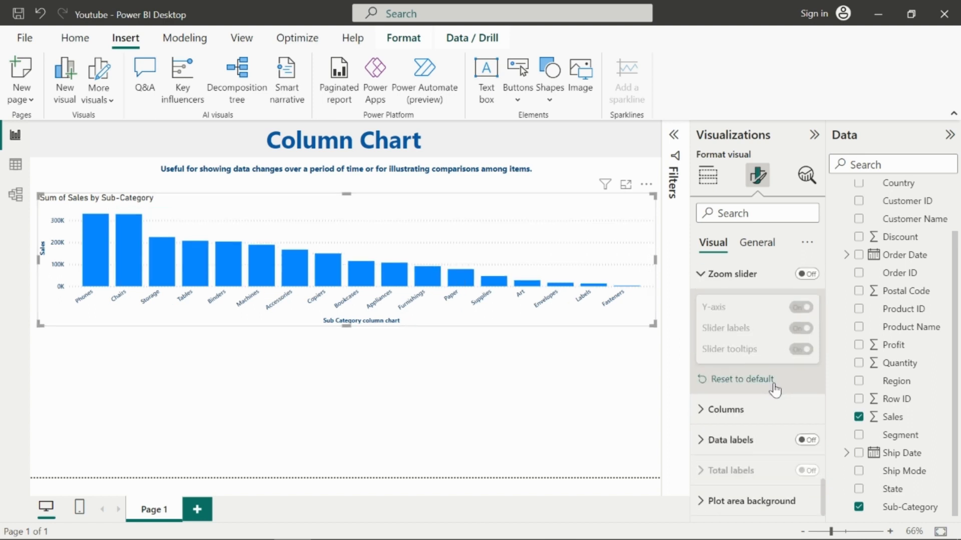
pyautogui.click(705, 410)
pyautogui.scroll(-3, 728, 393)
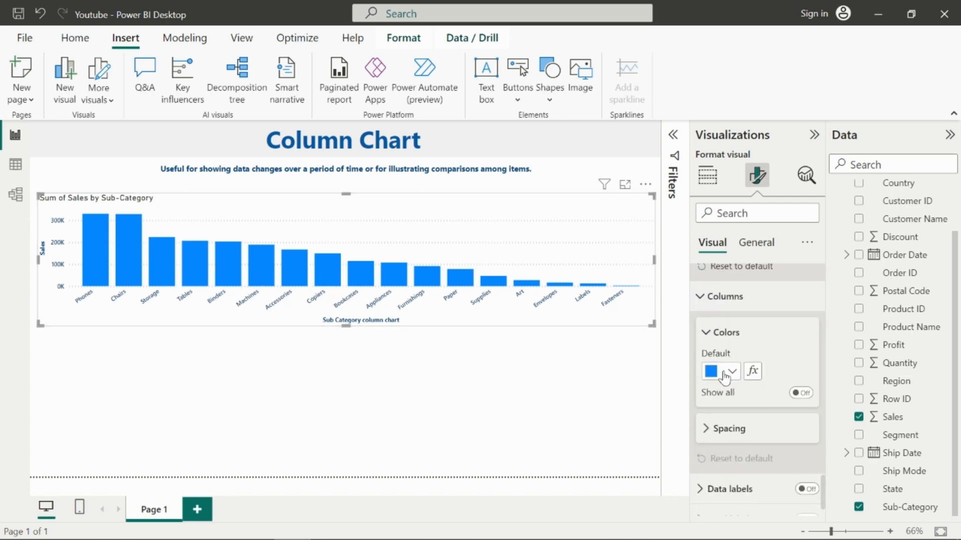
pyautogui.click(726, 374)
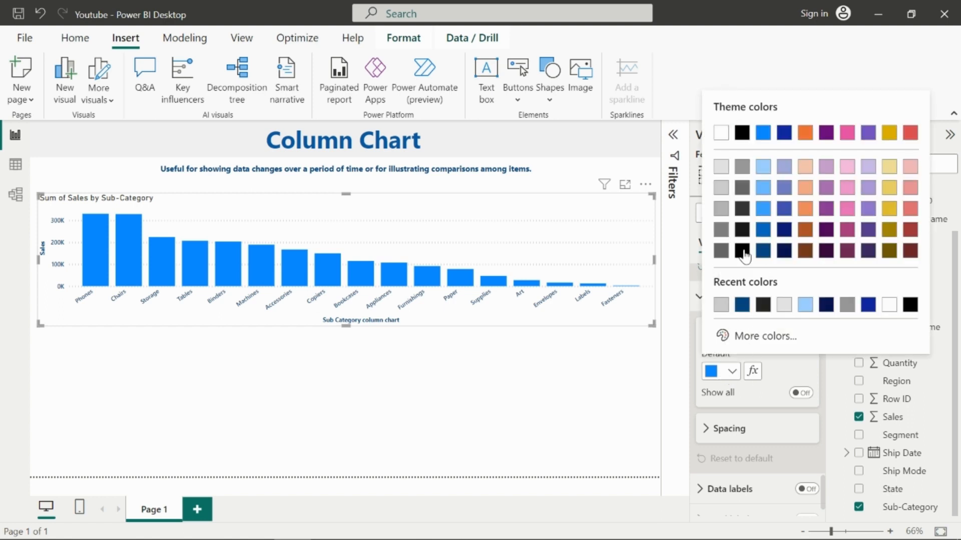
pyautogui.click(762, 230)
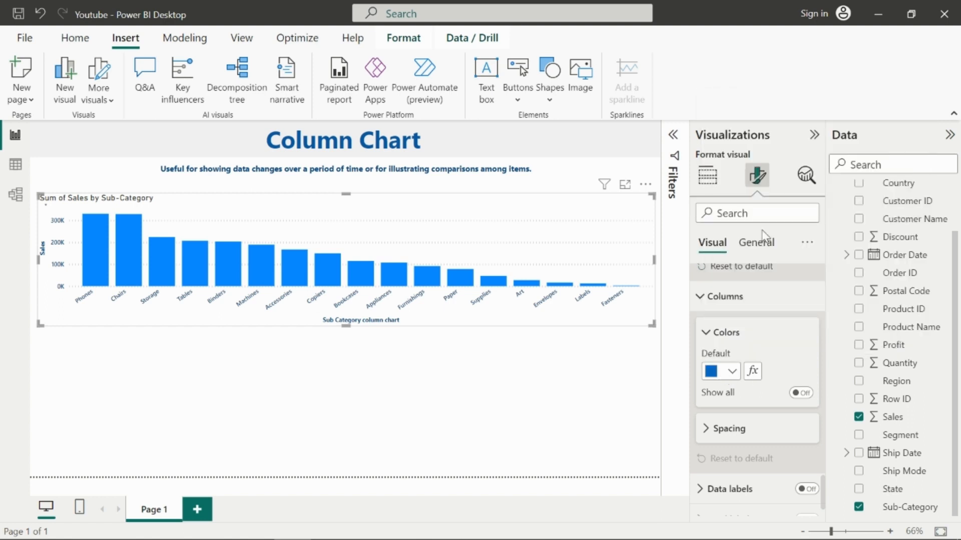
# Step: Turn on Show all to list a separate color for each sub-category column
pyautogui.click(802, 394)
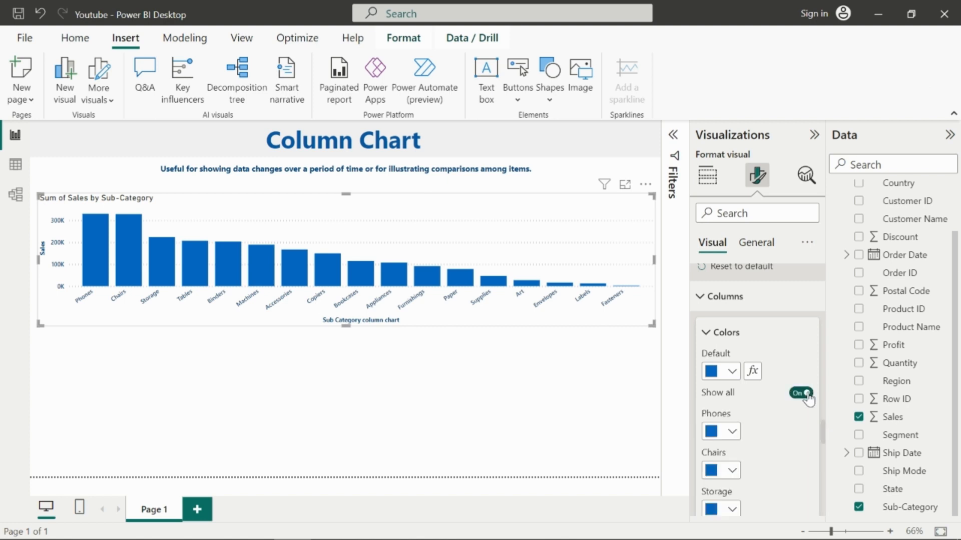
pyautogui.scroll(-5, 776, 400)
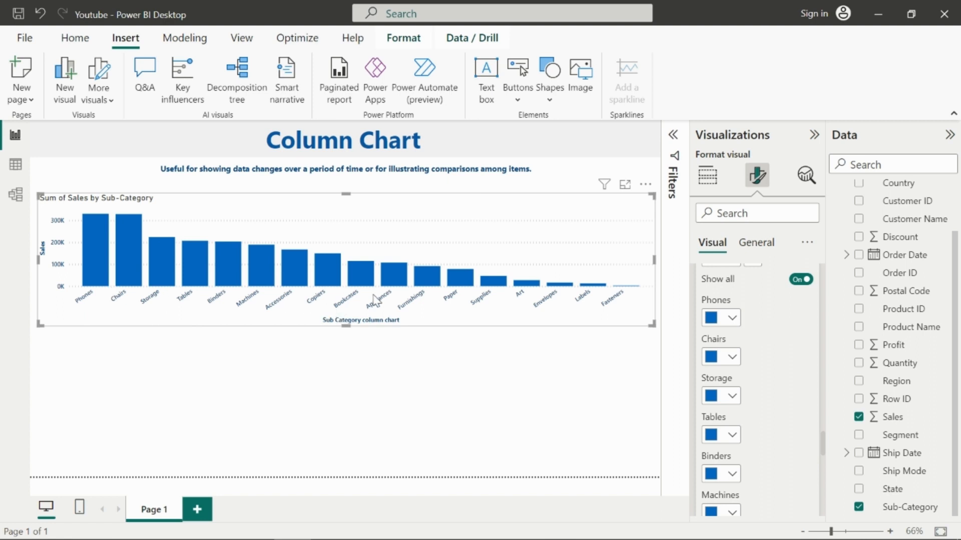
pyautogui.scroll(-2, 756, 338)
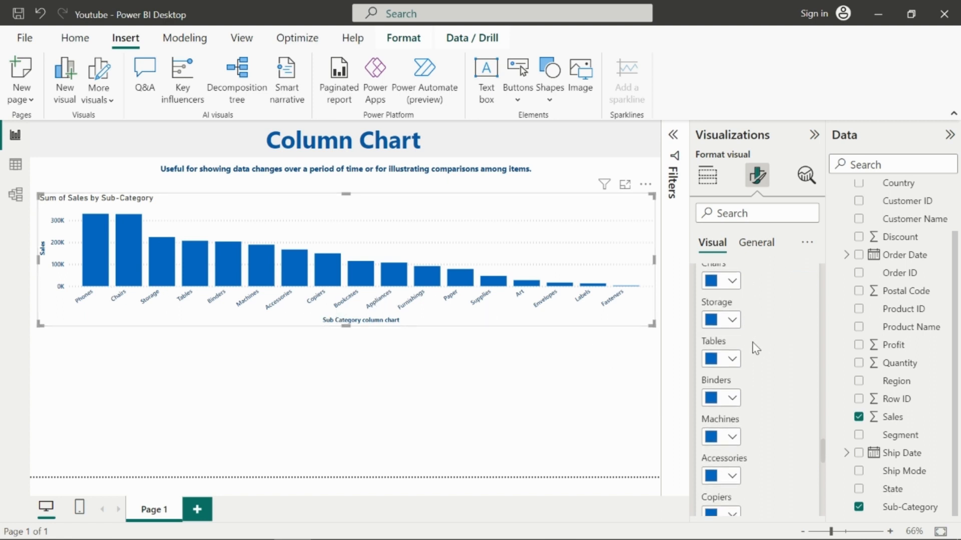
# Step: Set the Phones column color to a light blue from the theme colors
pyautogui.scroll(3, 750, 344)
pyautogui.click(731, 357)
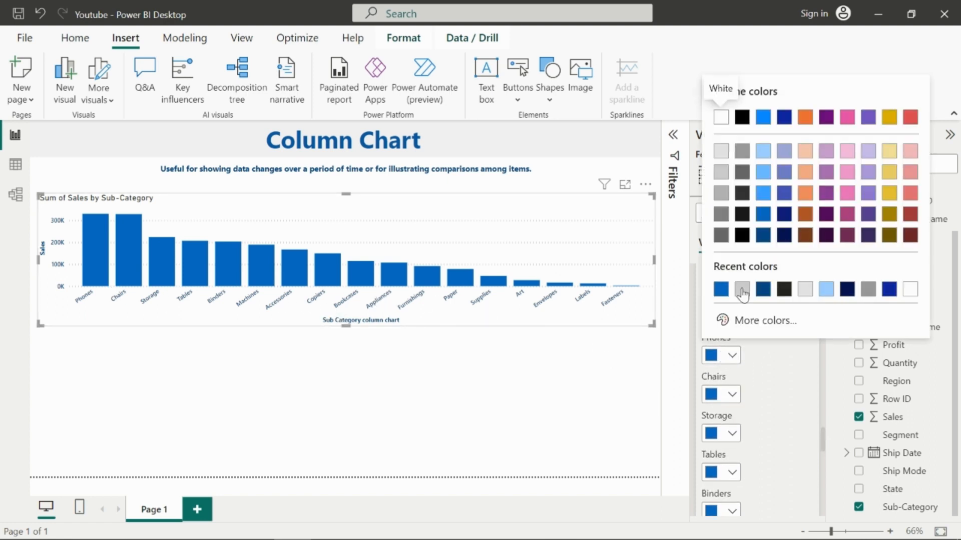
pyautogui.click(762, 194)
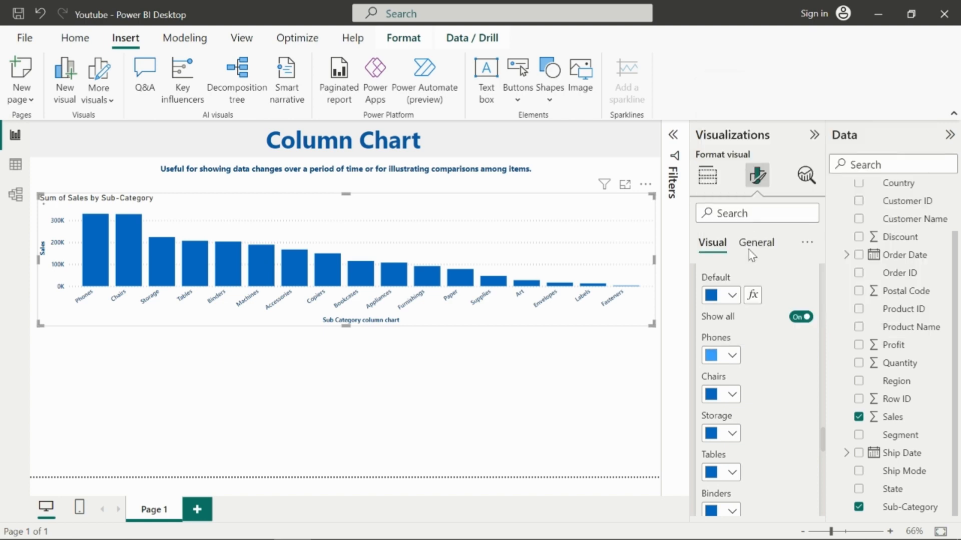
# Step: Set the Chairs column to an indigo theme color and the Storage column to orange
pyautogui.click(731, 394)
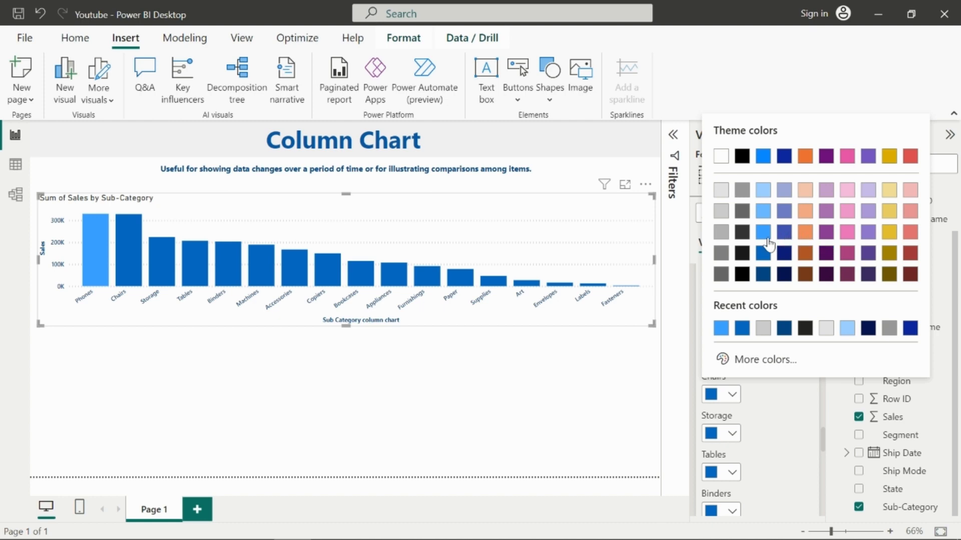
pyautogui.click(784, 233)
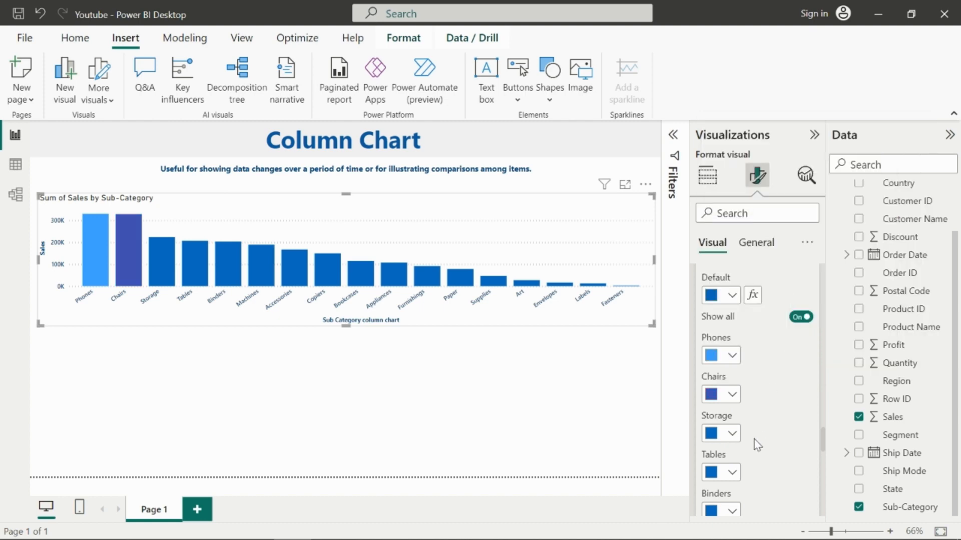
pyautogui.click(733, 433)
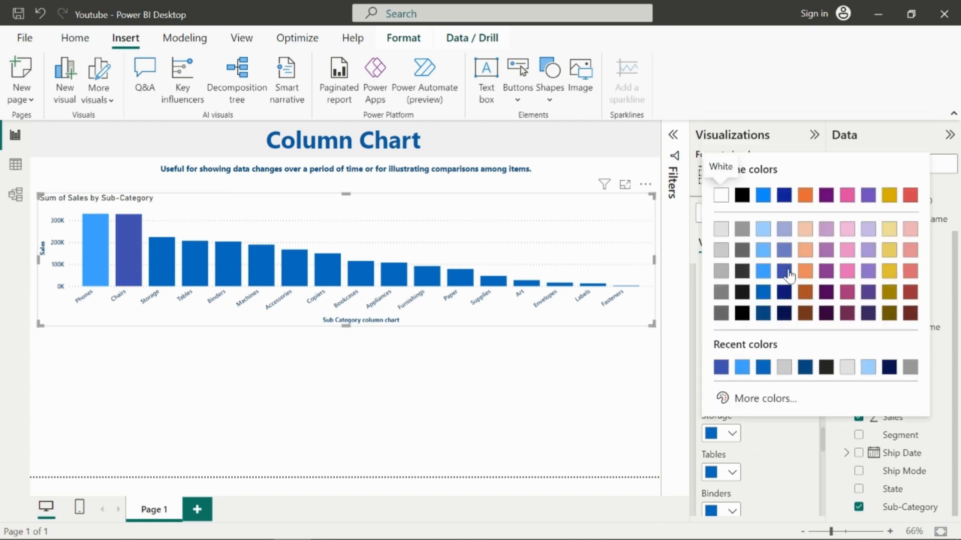
pyautogui.click(805, 270)
# Step: Turn Show all off and set the default column color to indigo from the recent colors
pyautogui.scroll(3, 795, 448)
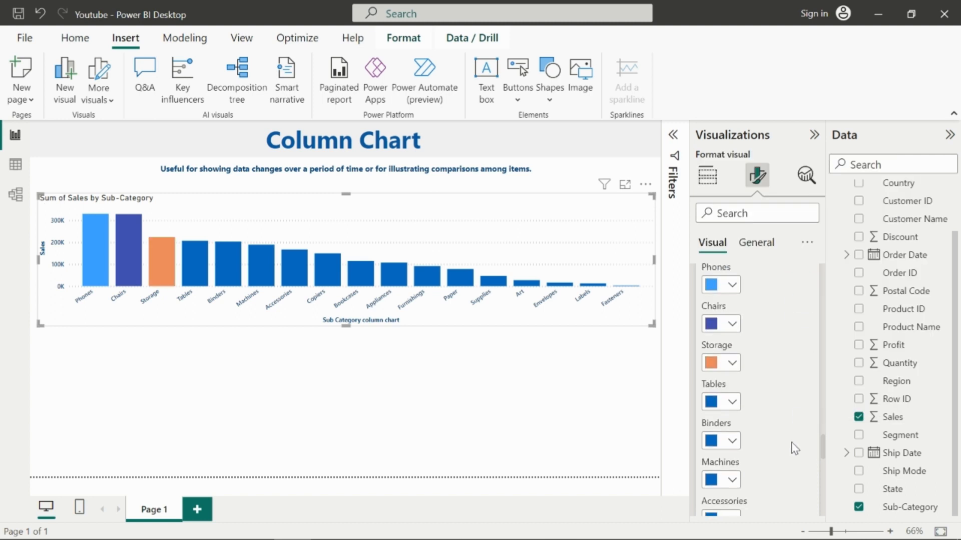
pyautogui.scroll(2, 773, 414)
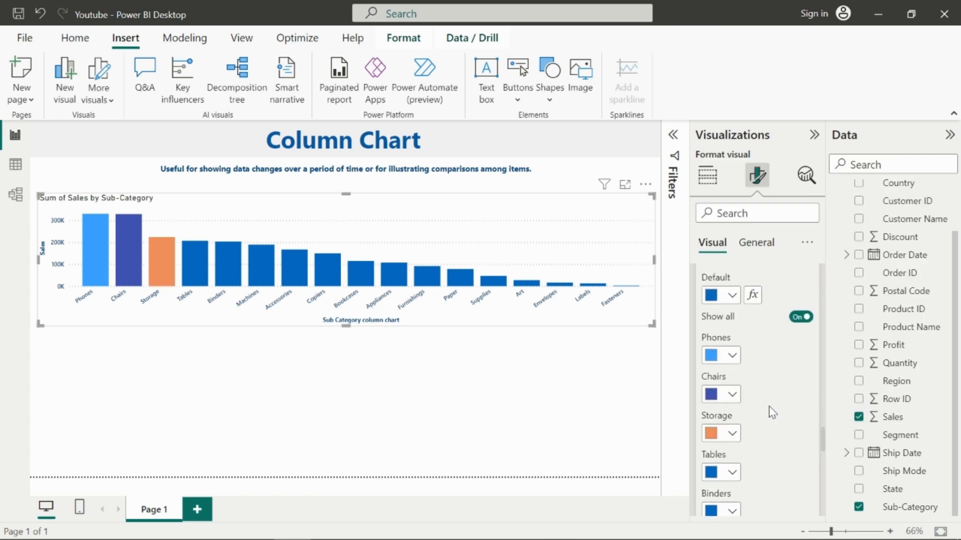
pyautogui.click(800, 316)
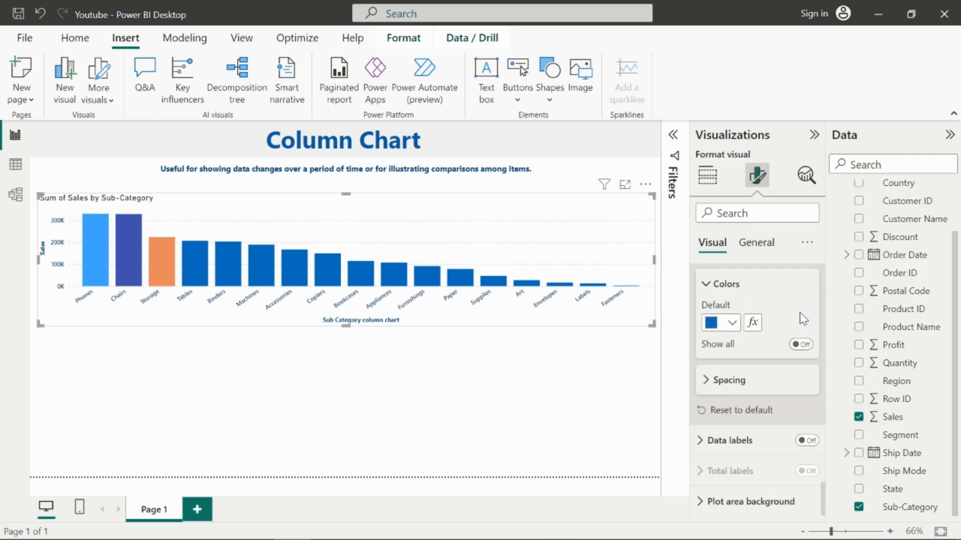
pyautogui.click(732, 322)
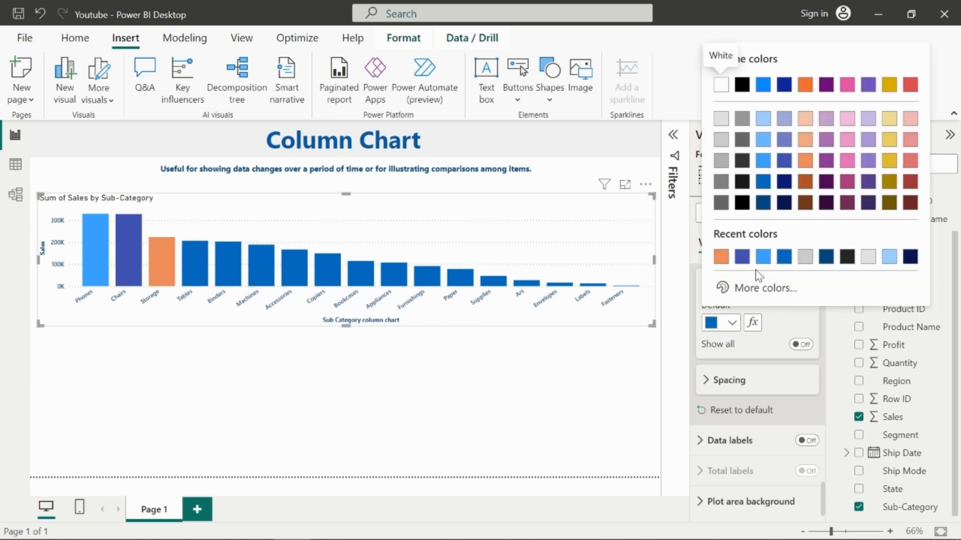
pyautogui.click(743, 258)
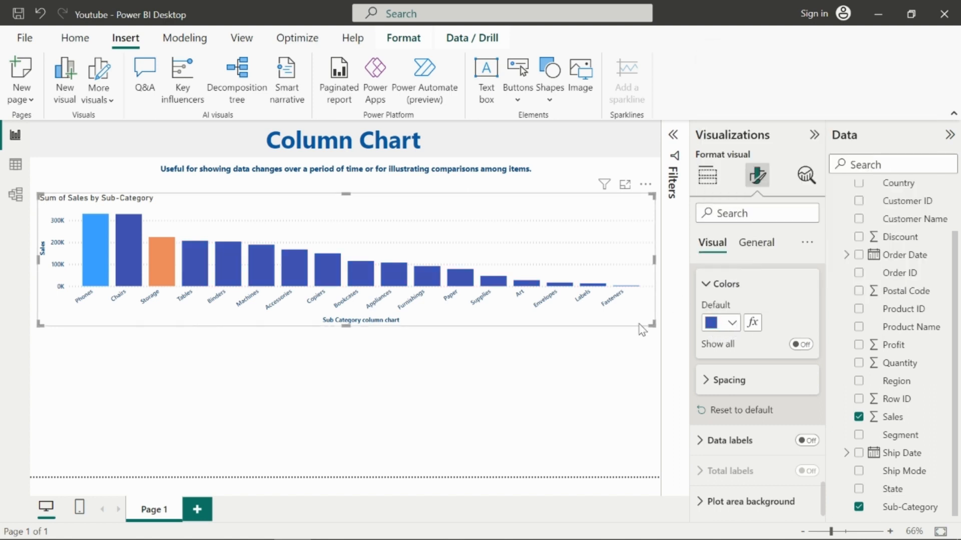
# Step: Turn Show all back on and set the Phones and Storage columns to the same indigo color
pyautogui.click(800, 344)
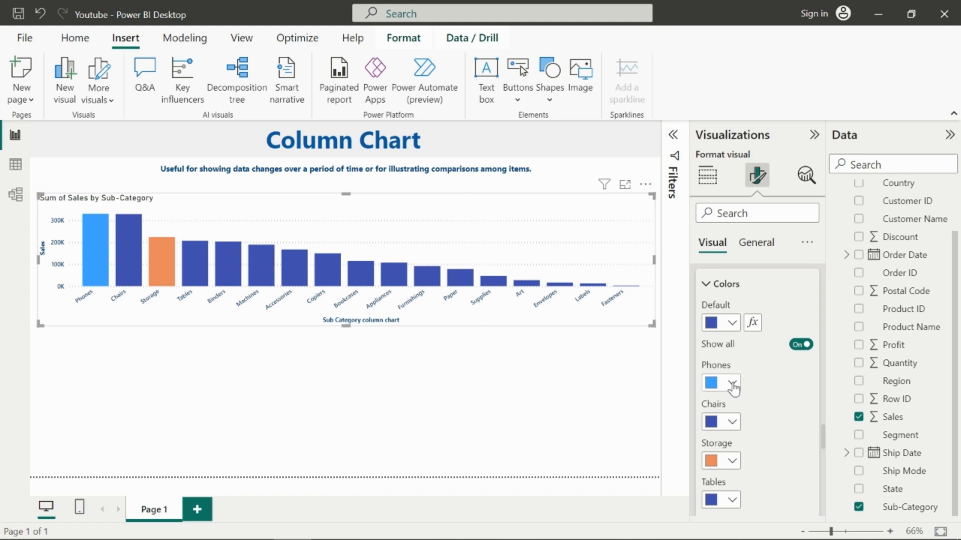
pyautogui.click(732, 382)
pyautogui.click(724, 320)
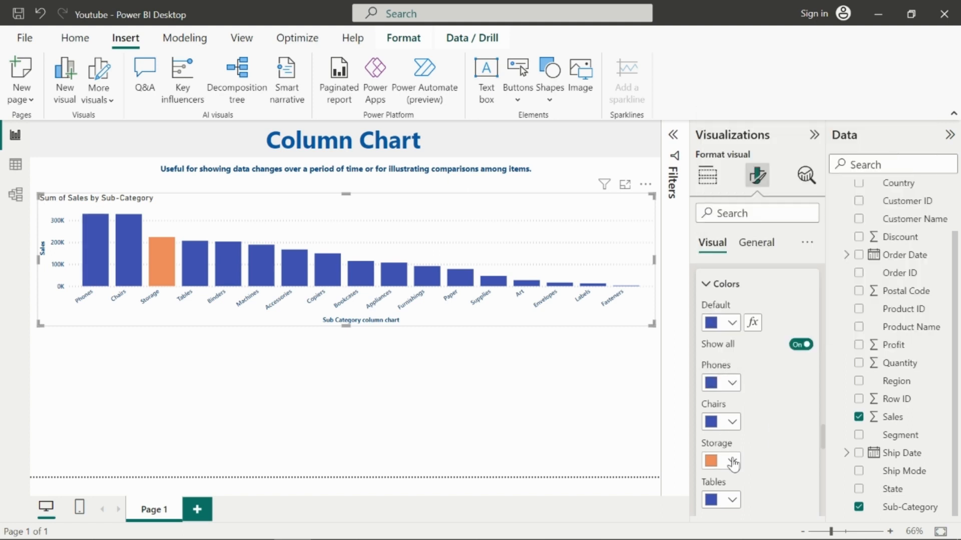
pyautogui.click(732, 460)
pyautogui.click(722, 395)
# Step: Turn Show all off and open the column Spacing settings
pyautogui.scroll(2, 737, 434)
pyautogui.click(799, 422)
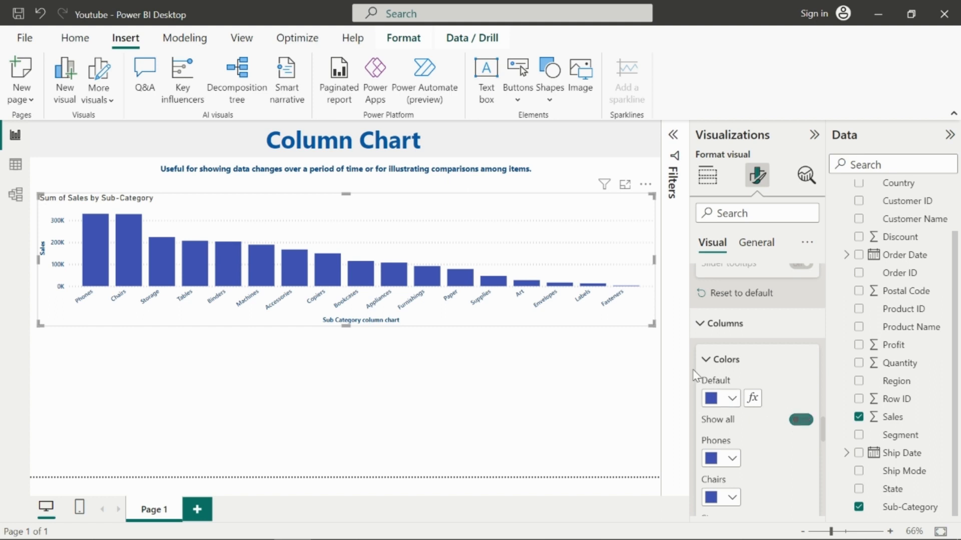
pyautogui.click(736, 456)
pyautogui.scroll(-2, 745, 416)
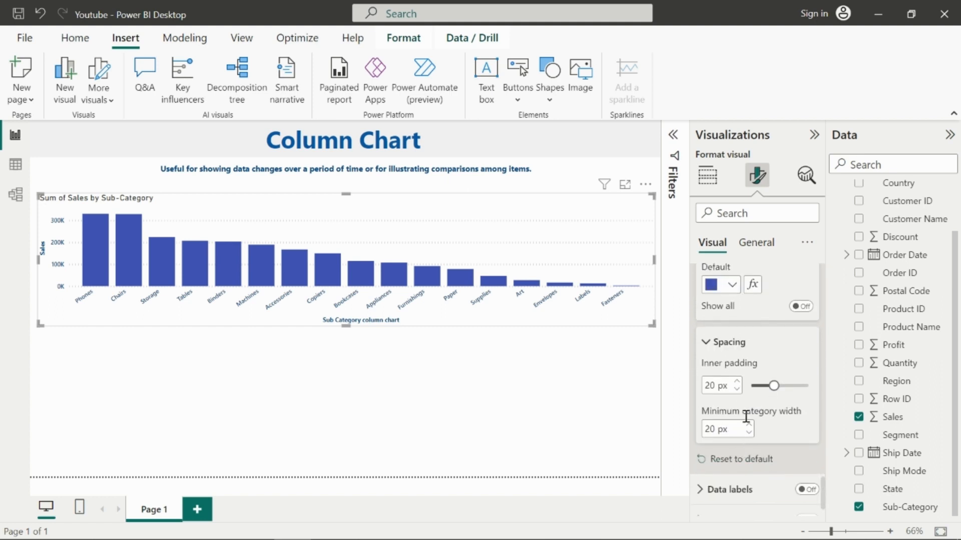
# Step: Vary the inner padding to about 40, 48 and 18 px, then reset the column settings to default
pyautogui.moveTo(773, 385); pyautogui.dragTo(796, 384)
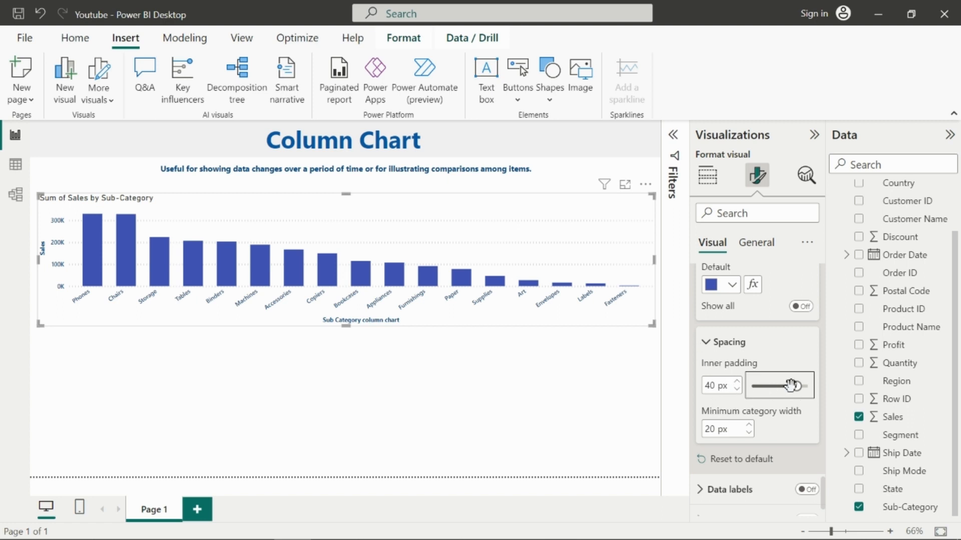
pyautogui.moveTo(795, 386); pyautogui.dragTo(805, 386)
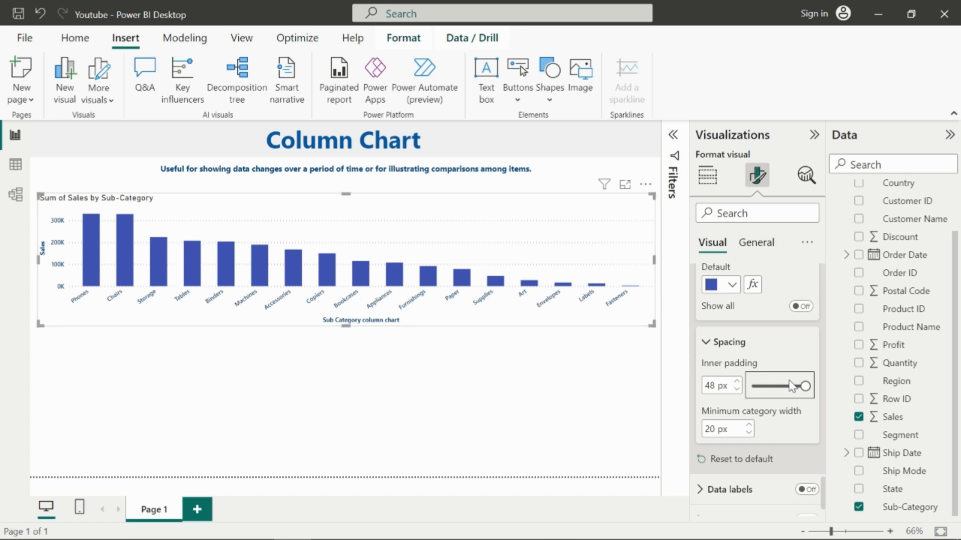
pyautogui.moveTo(804, 386); pyautogui.dragTo(771, 384)
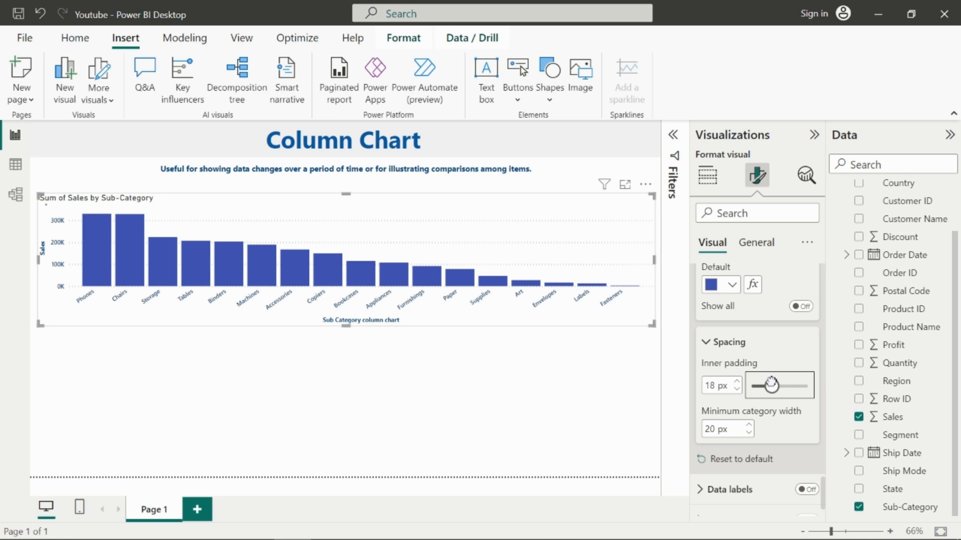
pyautogui.click(740, 459)
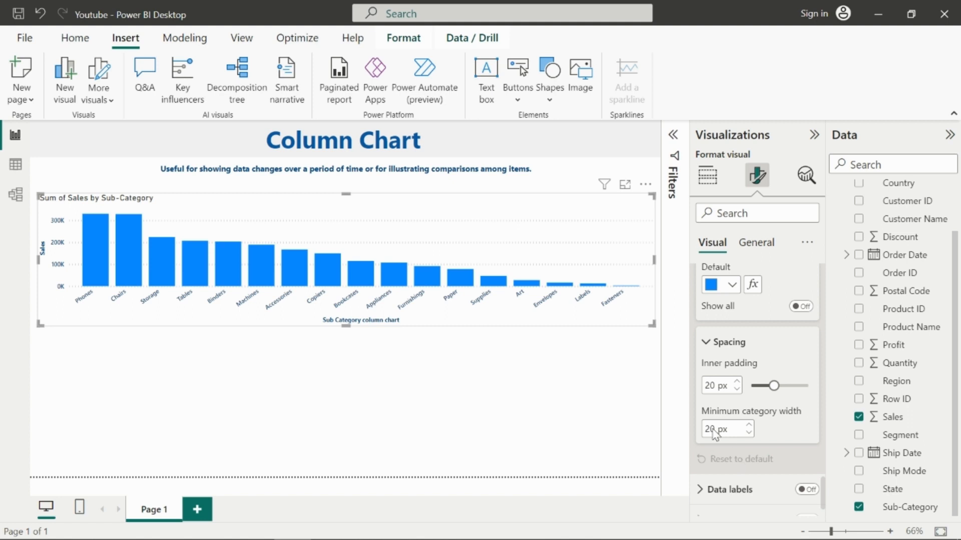
# Step: Set the default column color to indigo from the recent colors
pyautogui.scroll(3, 802, 345)
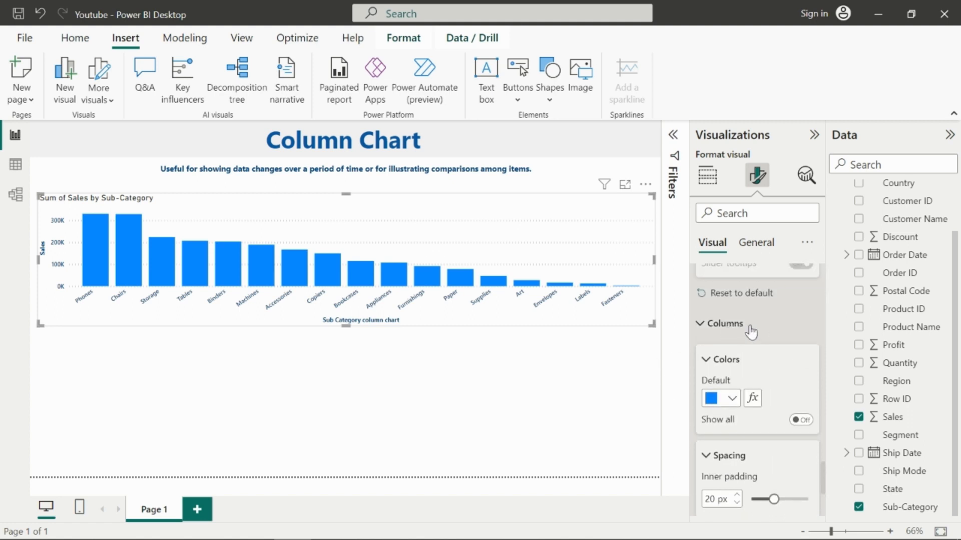
pyautogui.scroll(-2, 713, 340)
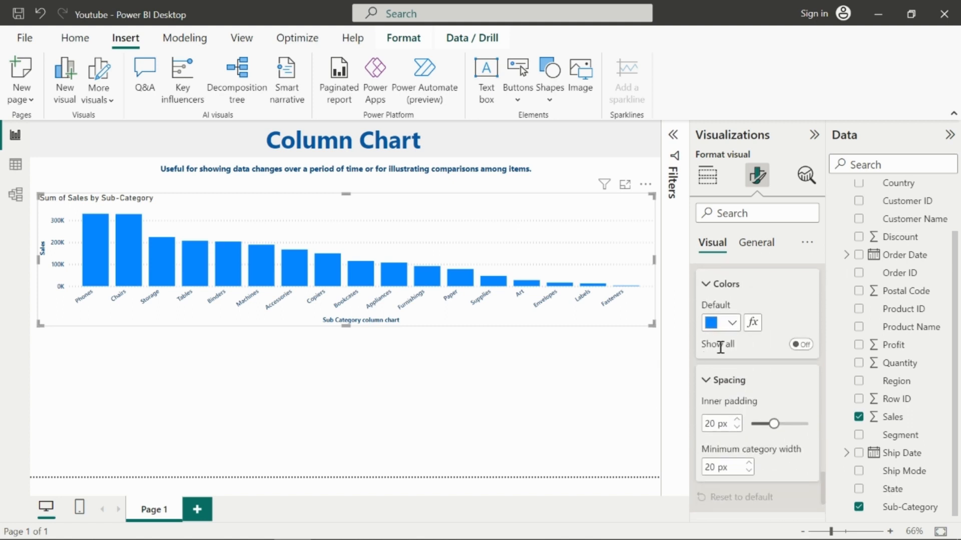
pyautogui.click(731, 323)
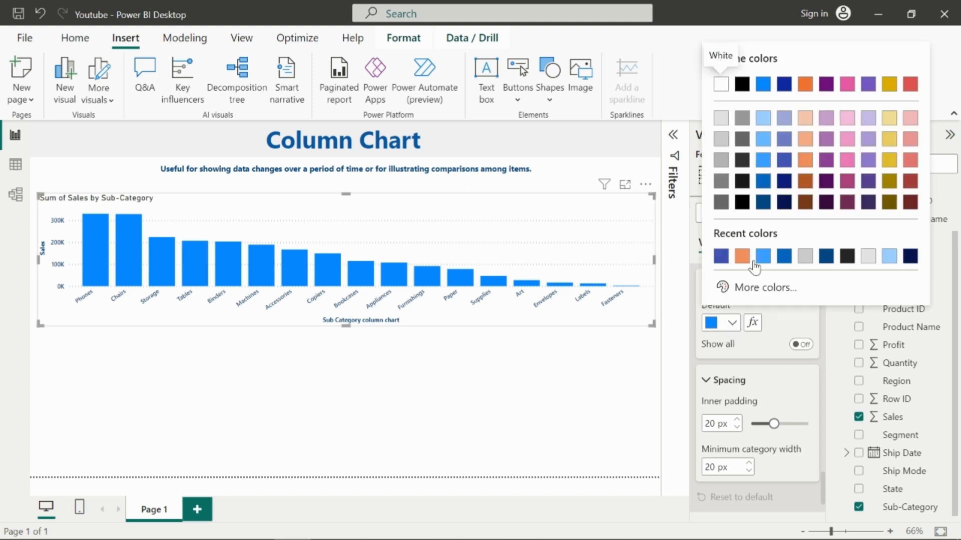
pyautogui.click(721, 256)
# Step: Expand the data labels settings and turn data labels on
pyautogui.scroll(-2, 748, 411)
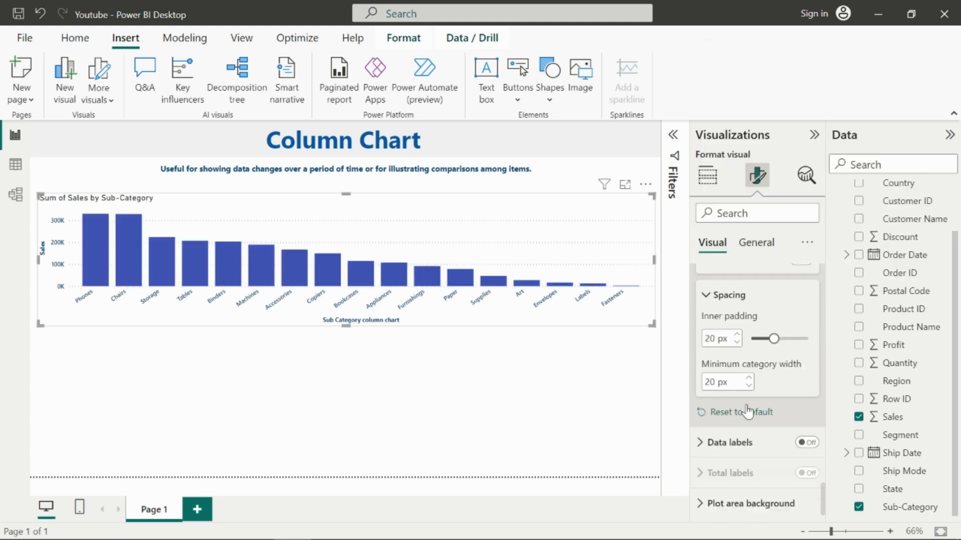
pyautogui.click(756, 440)
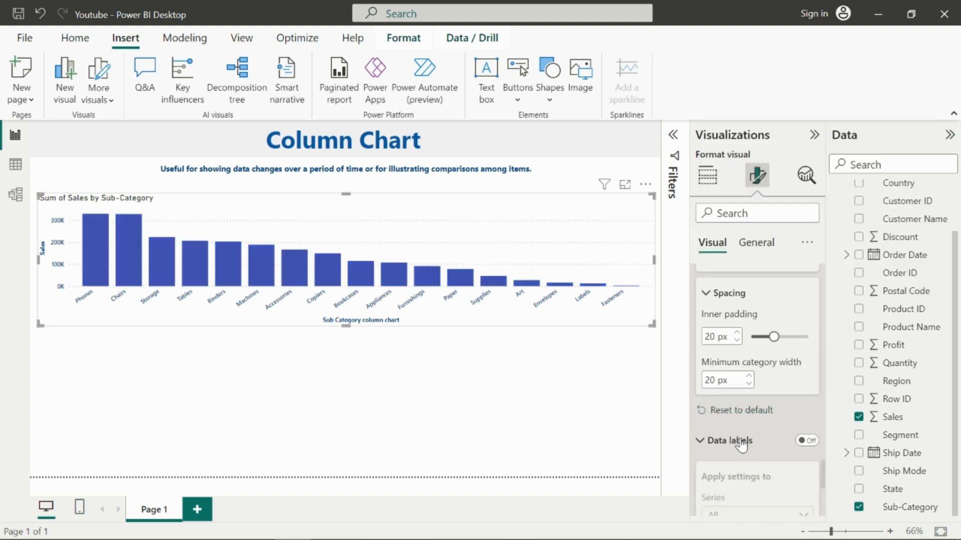
pyautogui.scroll(-2, 756, 421)
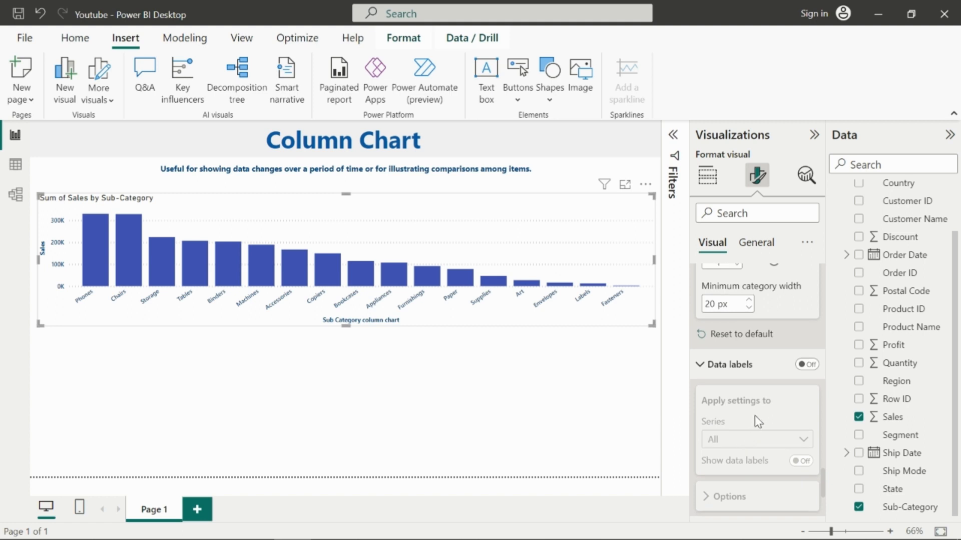
pyautogui.click(806, 367)
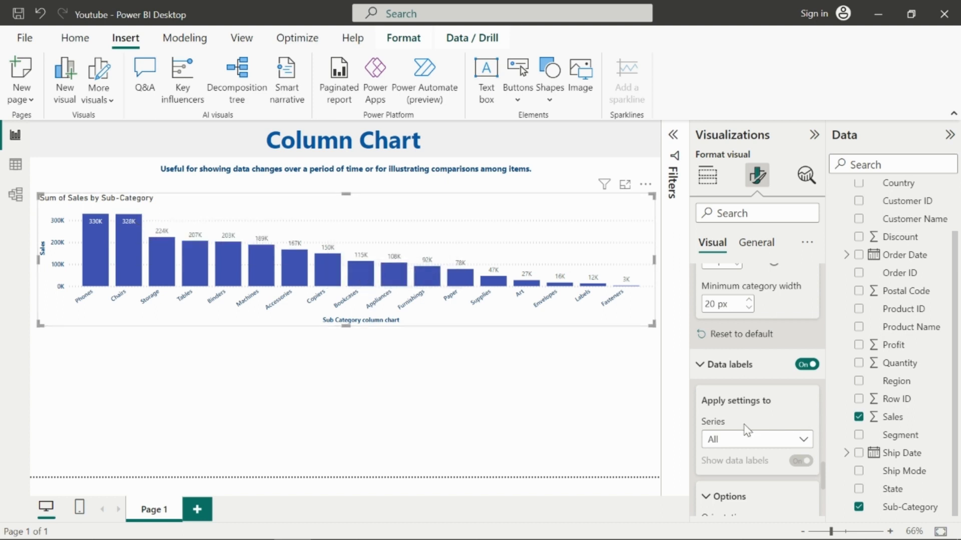
# Step: Apply the data label settings to All series
pyautogui.scroll(-3, 747, 428)
pyautogui.click(746, 363)
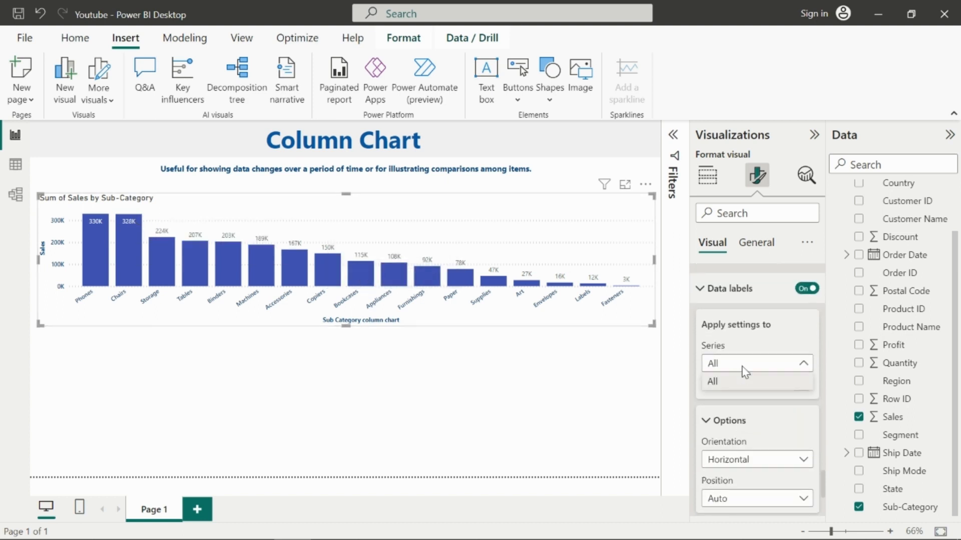
pyautogui.click(744, 382)
# Step: Switch the data label orientation to Vertical and back to Horizontal
pyautogui.scroll(-2, 770, 396)
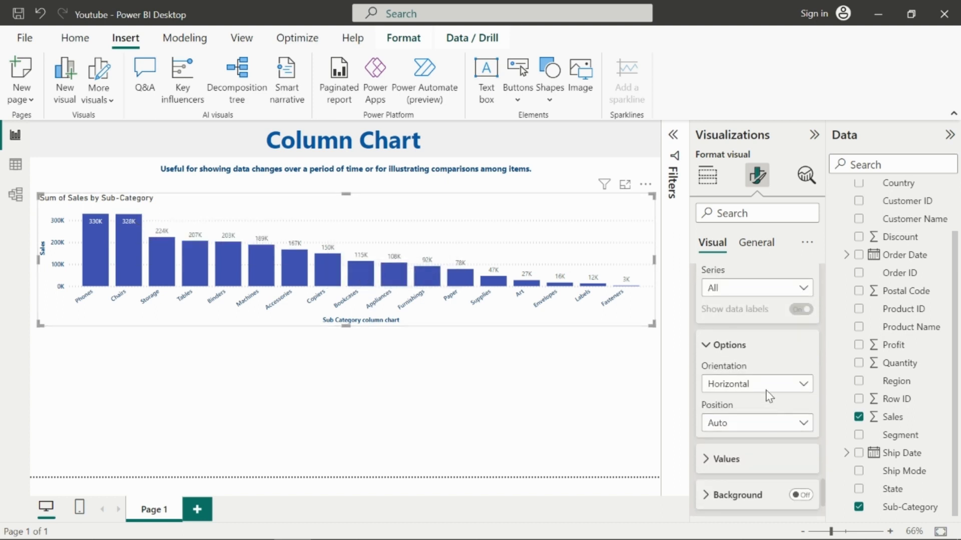
pyautogui.click(762, 392)
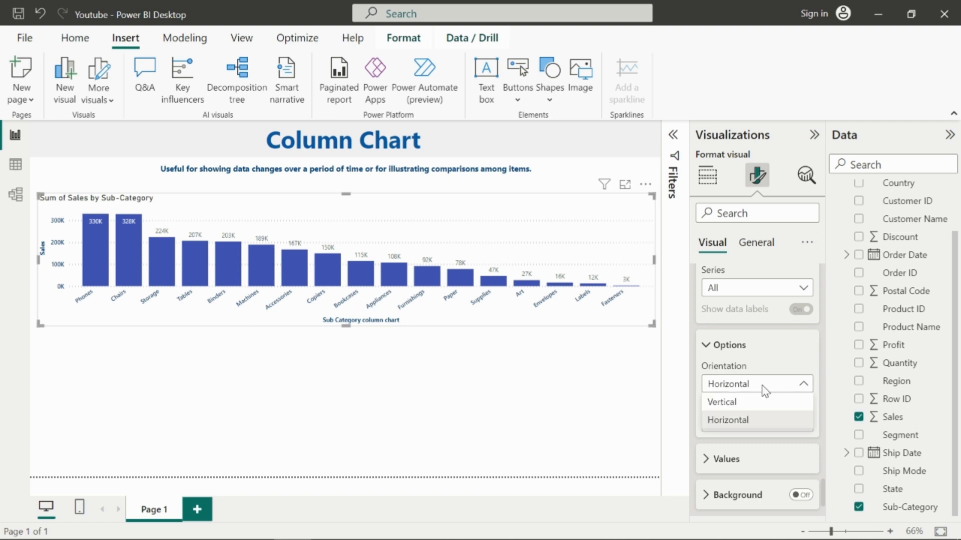
pyautogui.click(747, 403)
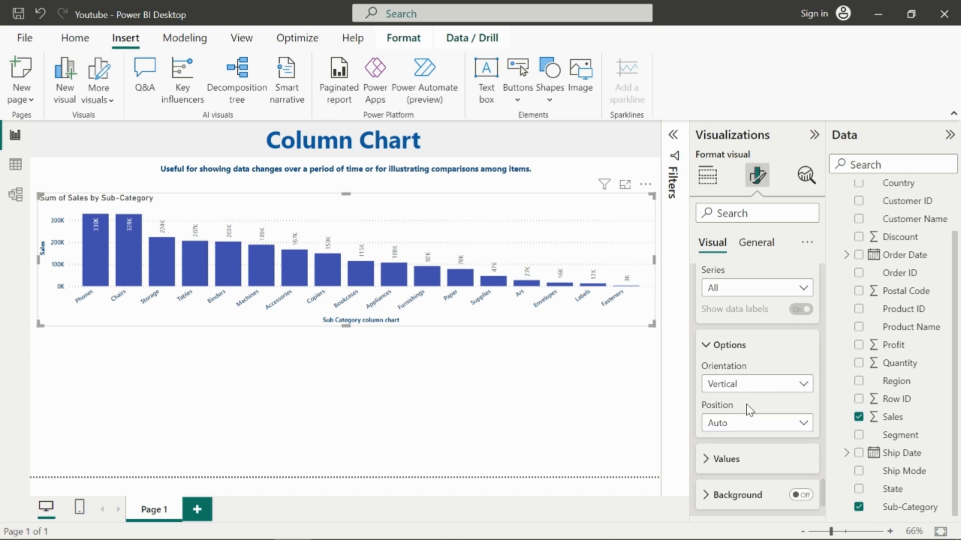
pyautogui.click(749, 392)
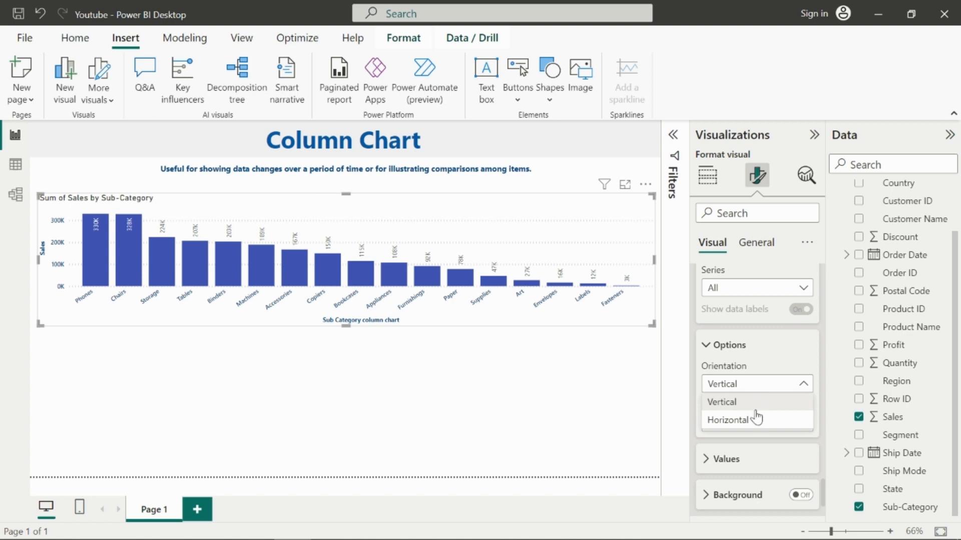
pyautogui.click(761, 402)
# Step: Try the Inside end data label position, then set the label position back to Auto
pyautogui.scroll(-2, 763, 406)
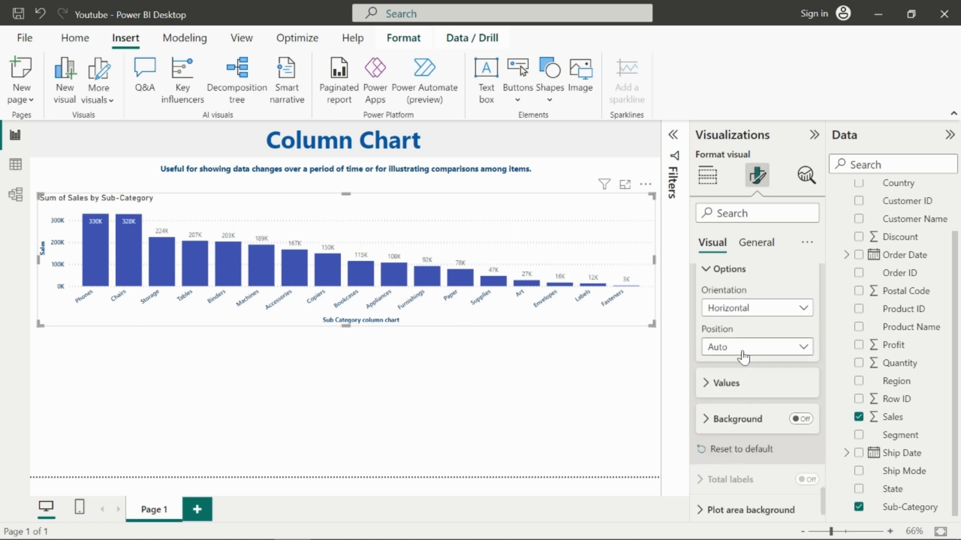
pyautogui.click(743, 356)
pyautogui.click(748, 385)
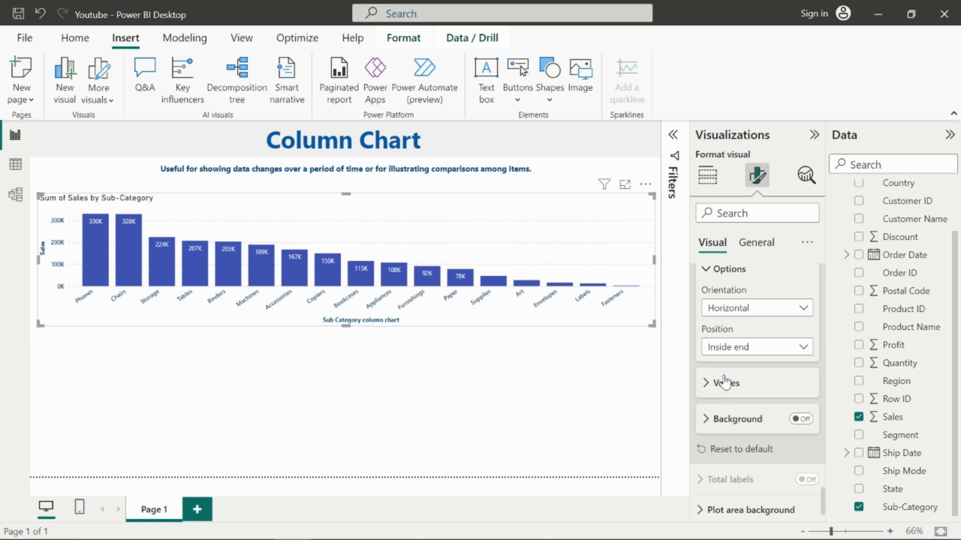
pyautogui.click(730, 310)
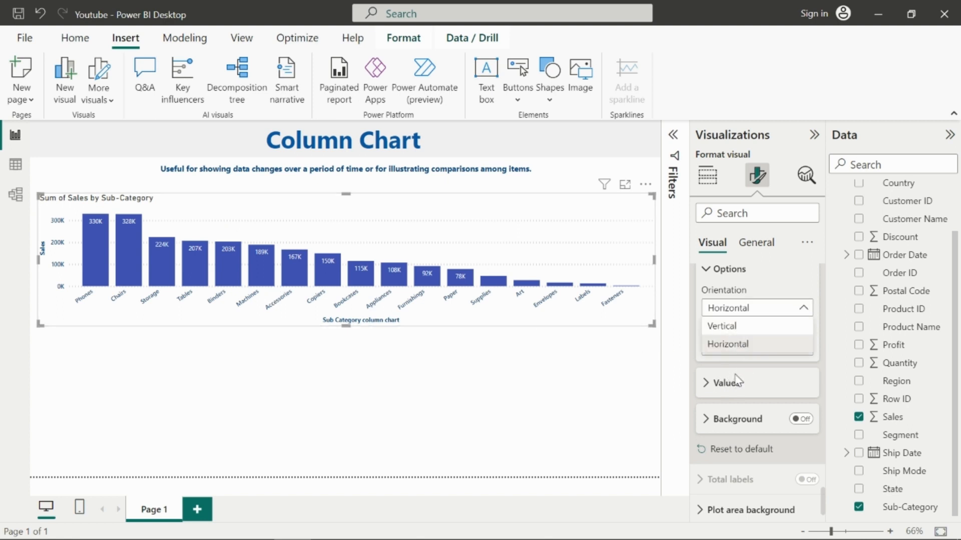
pyautogui.click(743, 346)
pyautogui.click(739, 347)
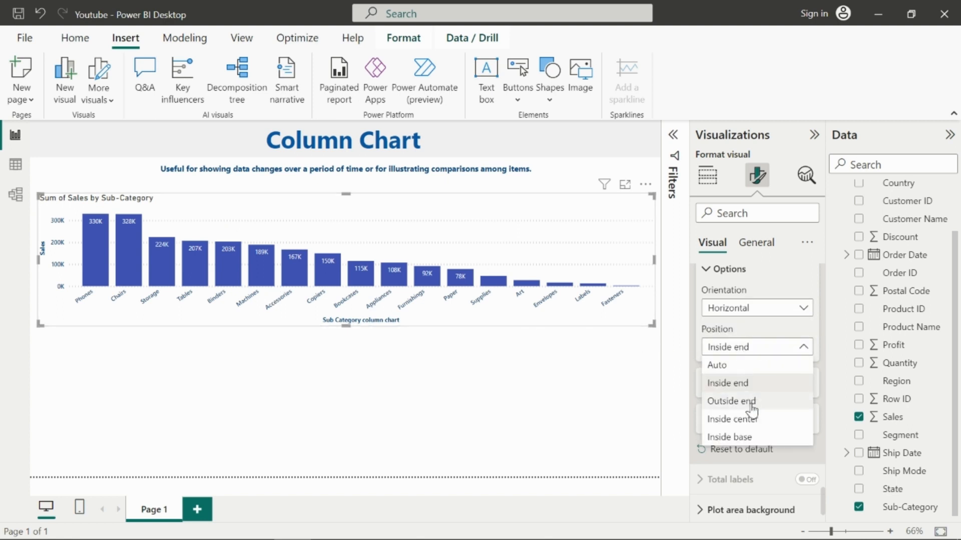
pyautogui.click(737, 367)
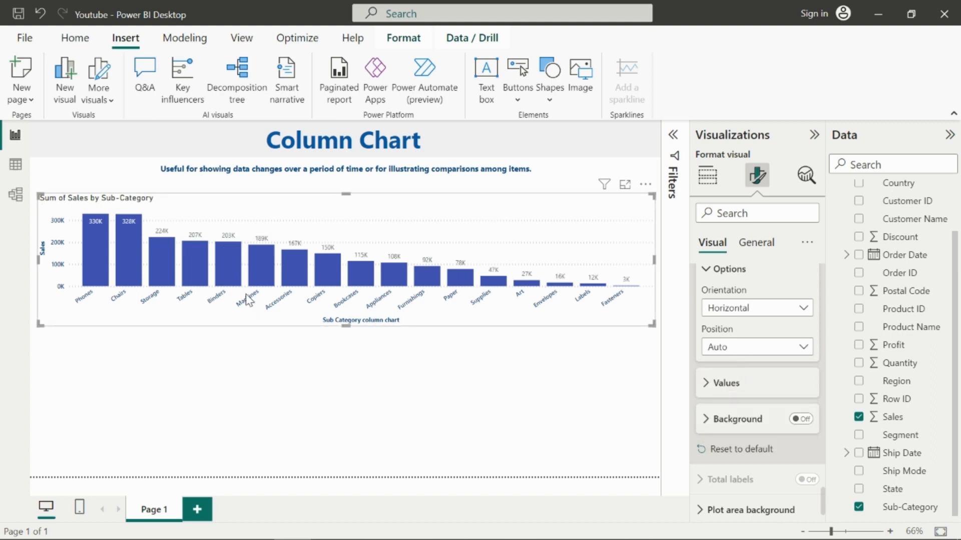
# Step: Turn on the data label background, set its color to light grey and its transparency to 15%
pyautogui.click(750, 427)
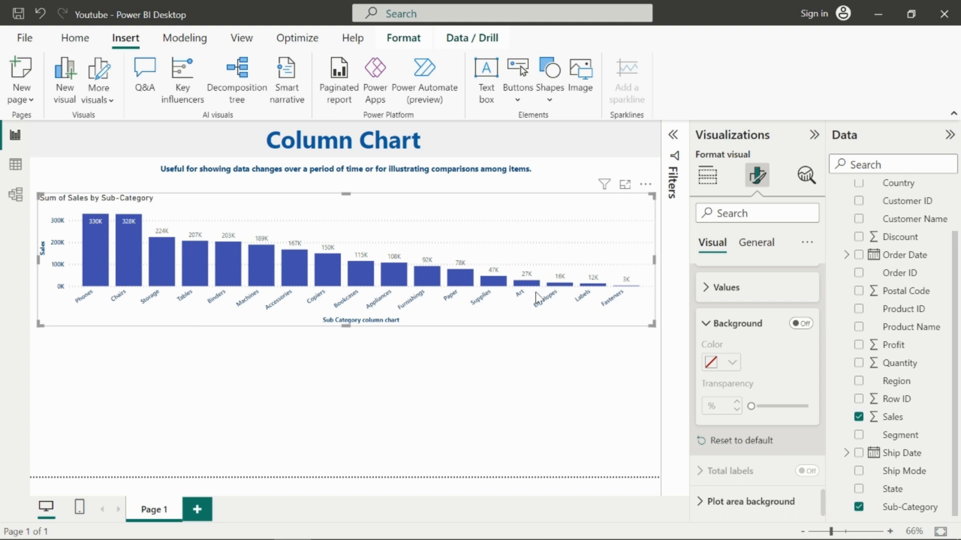
pyautogui.click(806, 324)
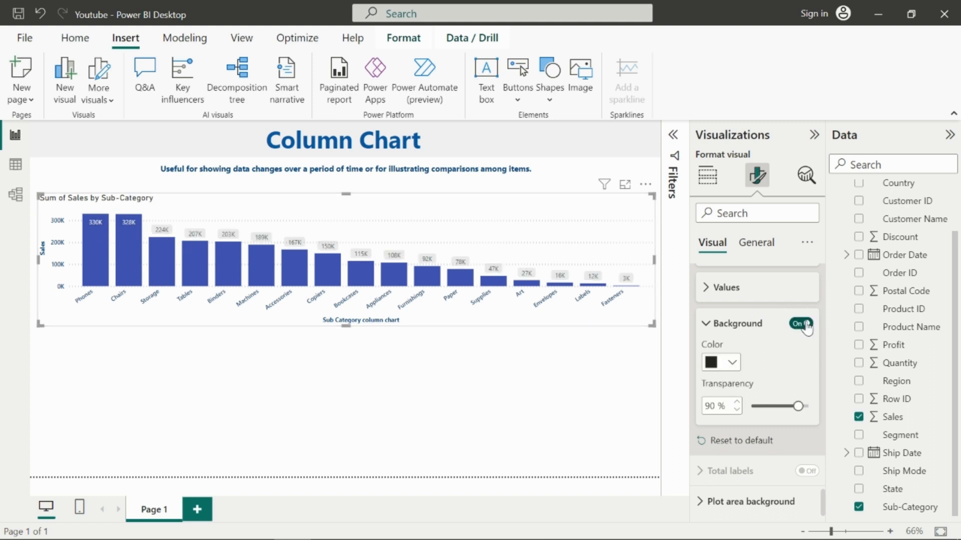
pyautogui.click(730, 364)
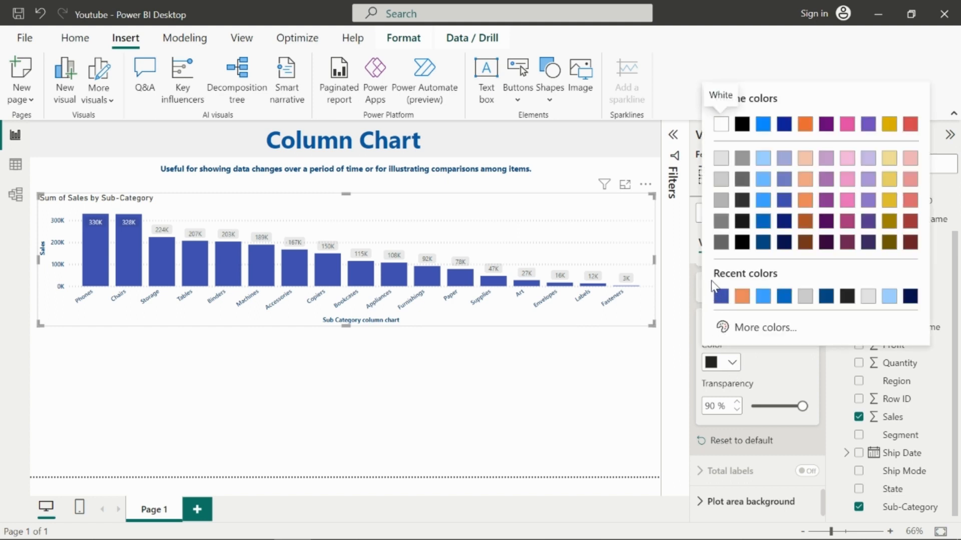
pyautogui.click(721, 179)
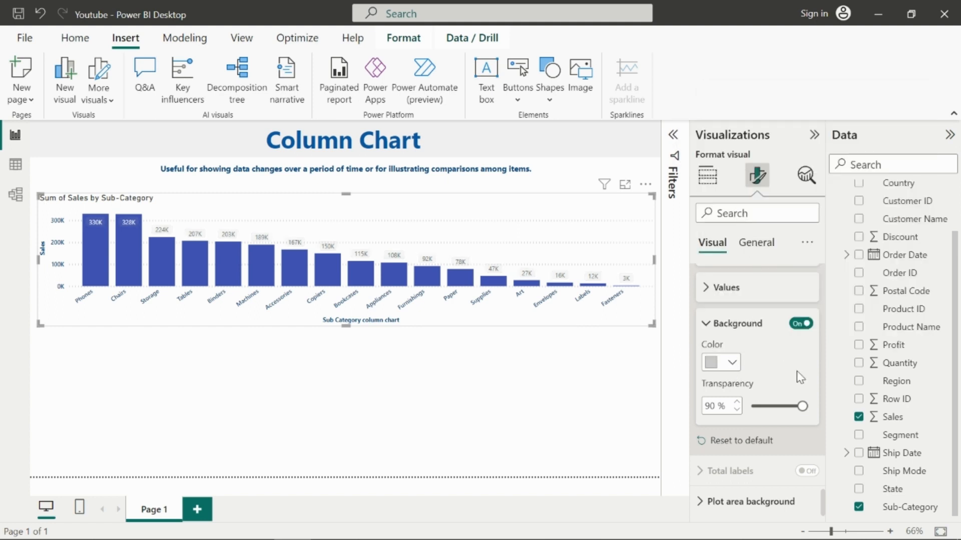
pyautogui.moveTo(802, 406); pyautogui.dragTo(759, 406)
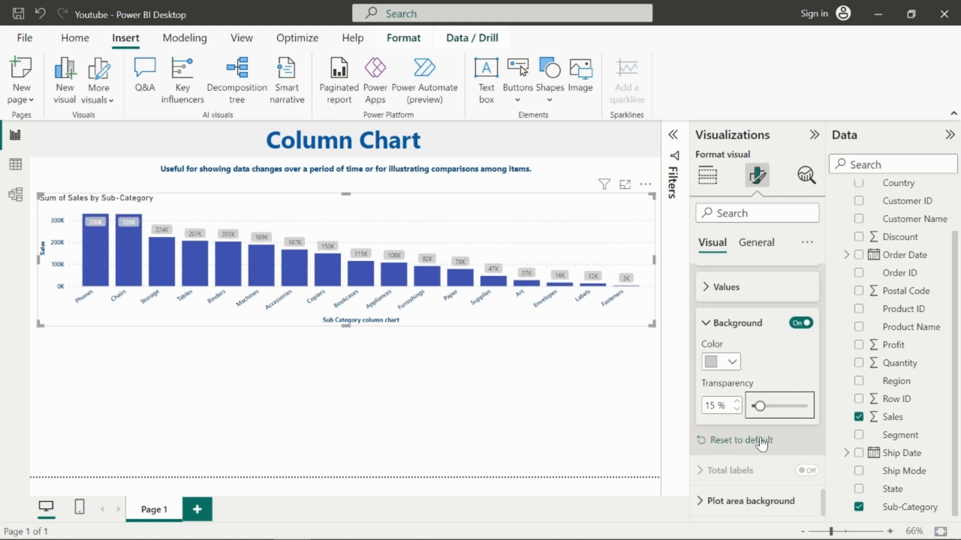
# Step: Expand the plot area background settings and add logo.png as the background image
pyautogui.click(734, 500)
pyautogui.scroll(-3, 735, 501)
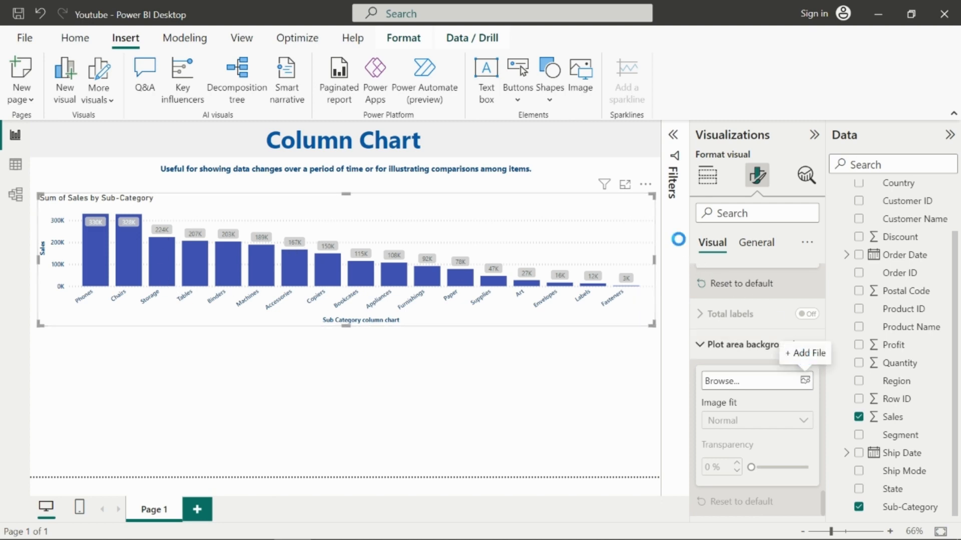
pyautogui.scroll(-3, 304, 255)
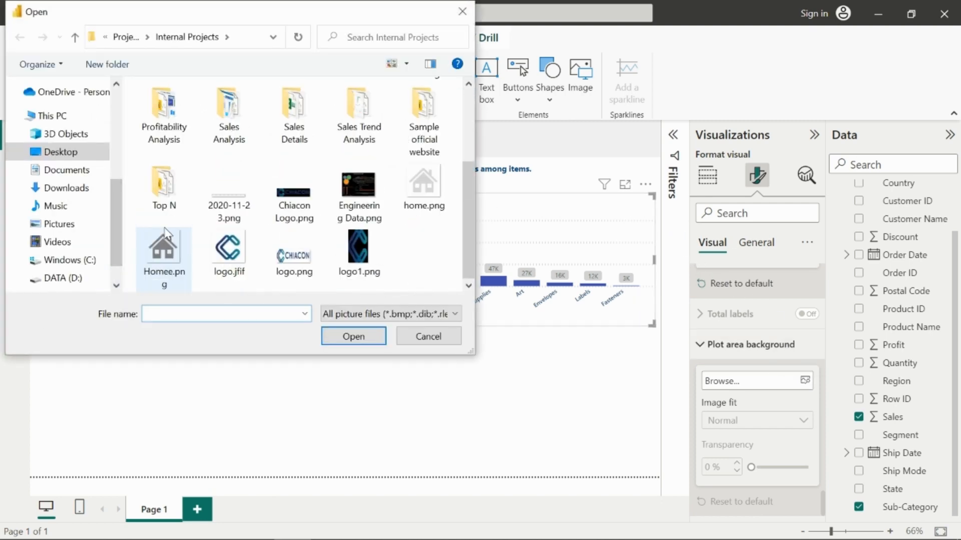
pyautogui.click(298, 252)
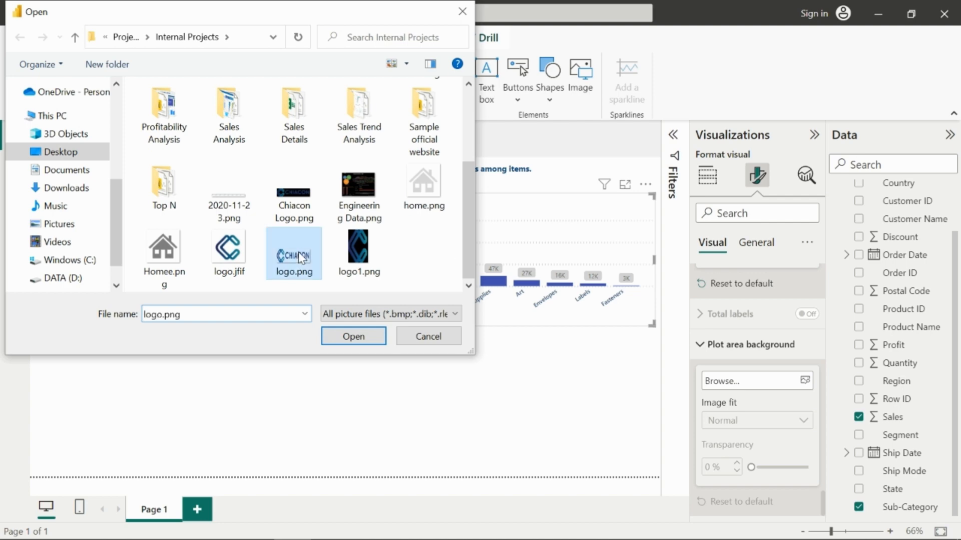
pyautogui.click(353, 337)
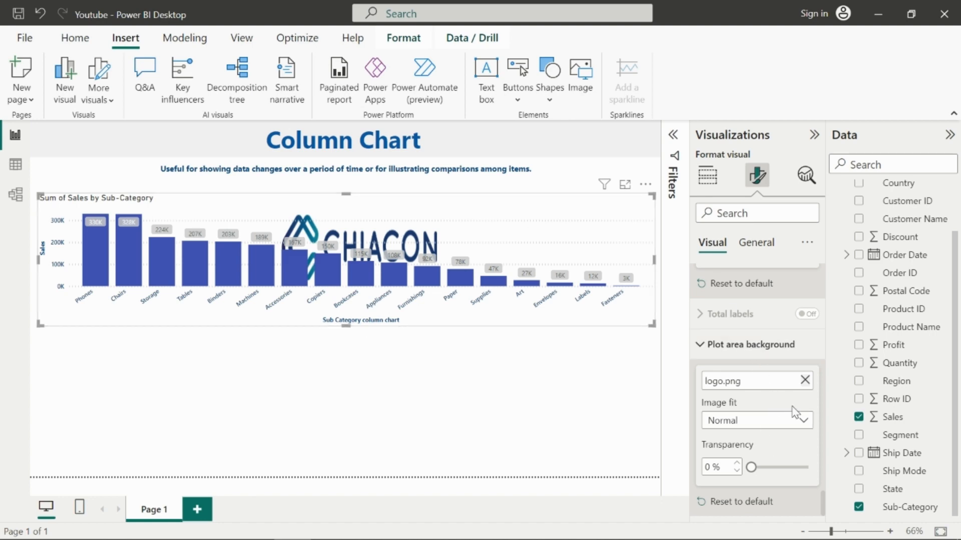
# Step: Set the plot area background image fit to Fit
pyautogui.click(796, 419)
pyautogui.click(706, 415)
pyautogui.click(748, 427)
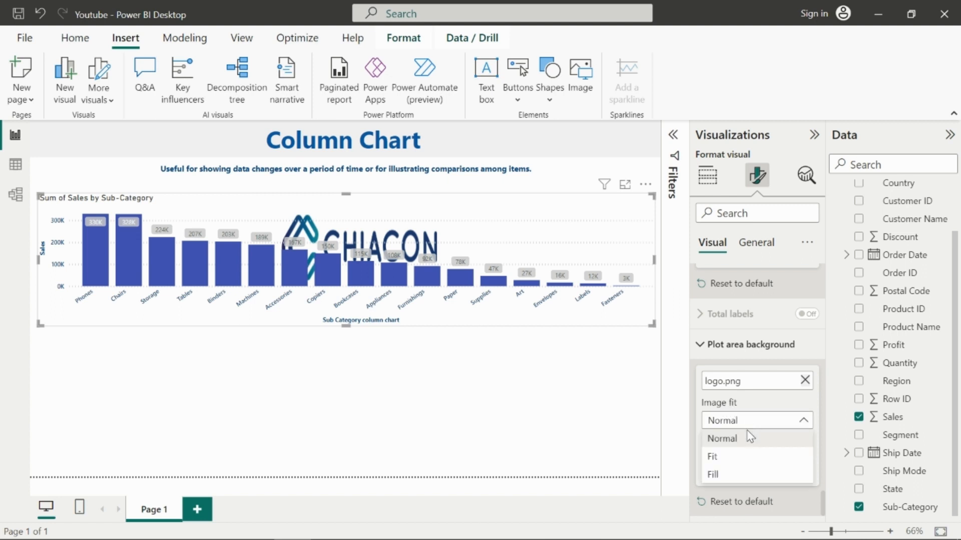
pyautogui.click(740, 458)
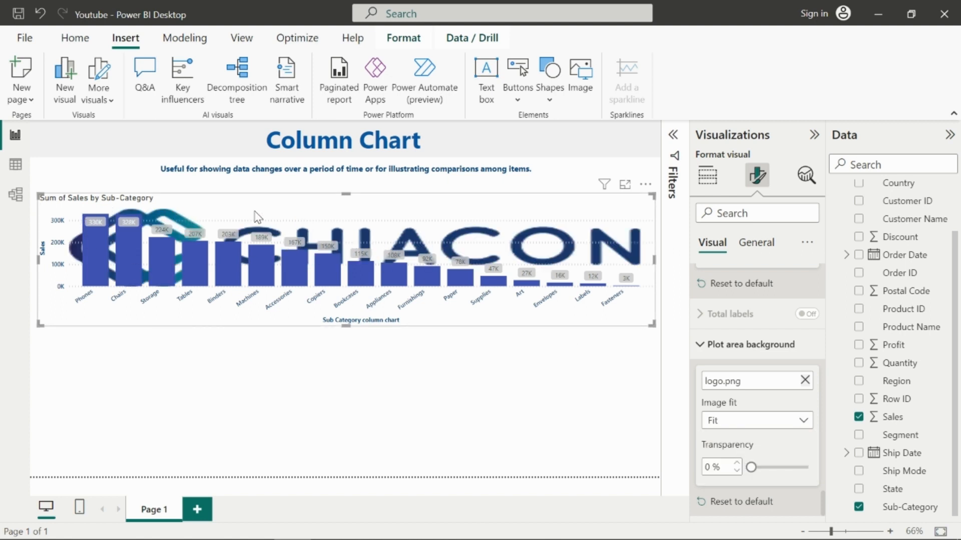
# Step: Try the Fill image fit, then set the image fit back to Fit
pyautogui.click(768, 424)
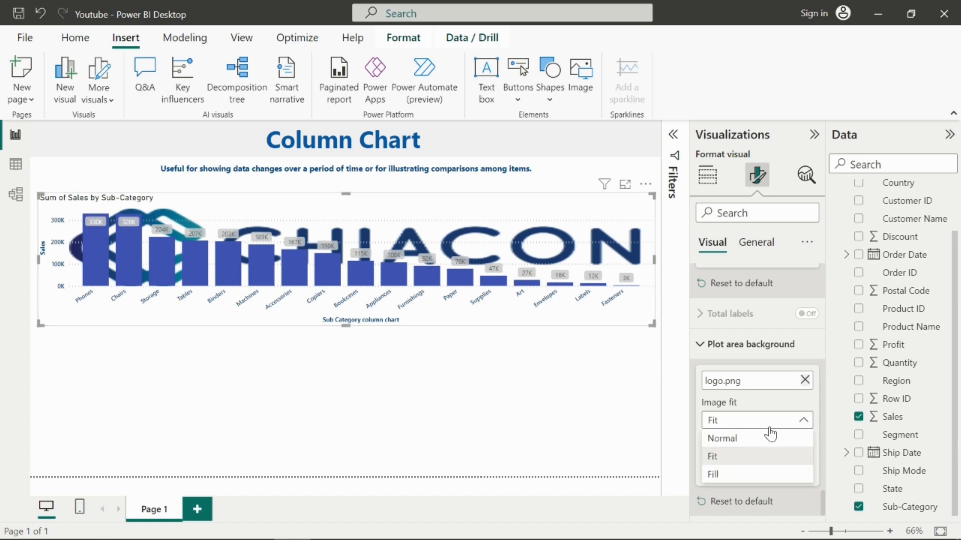
pyautogui.click(751, 475)
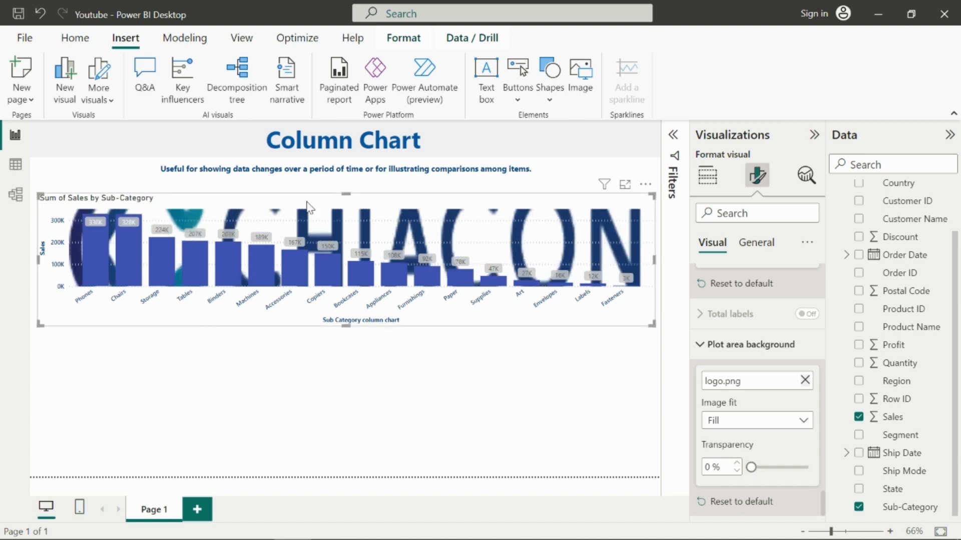
pyautogui.click(739, 421)
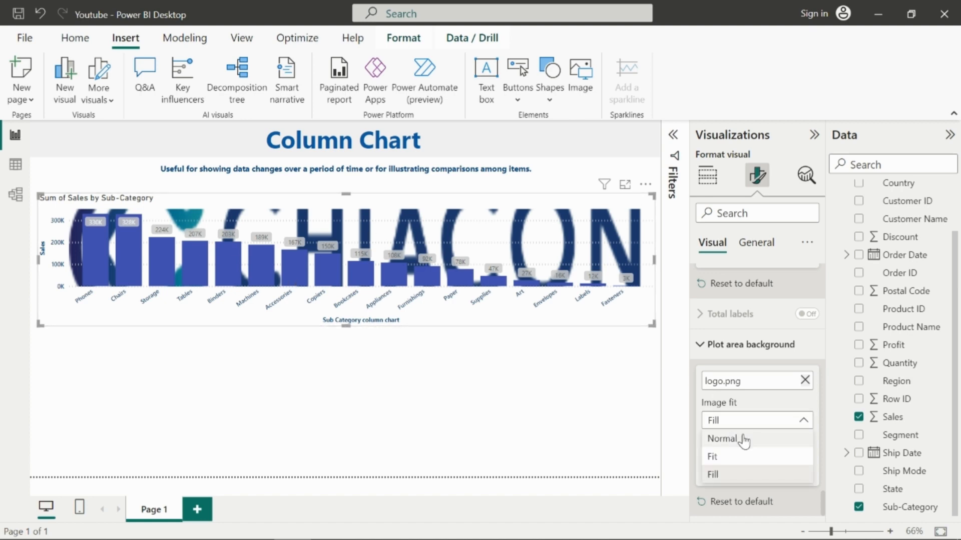
pyautogui.click(740, 457)
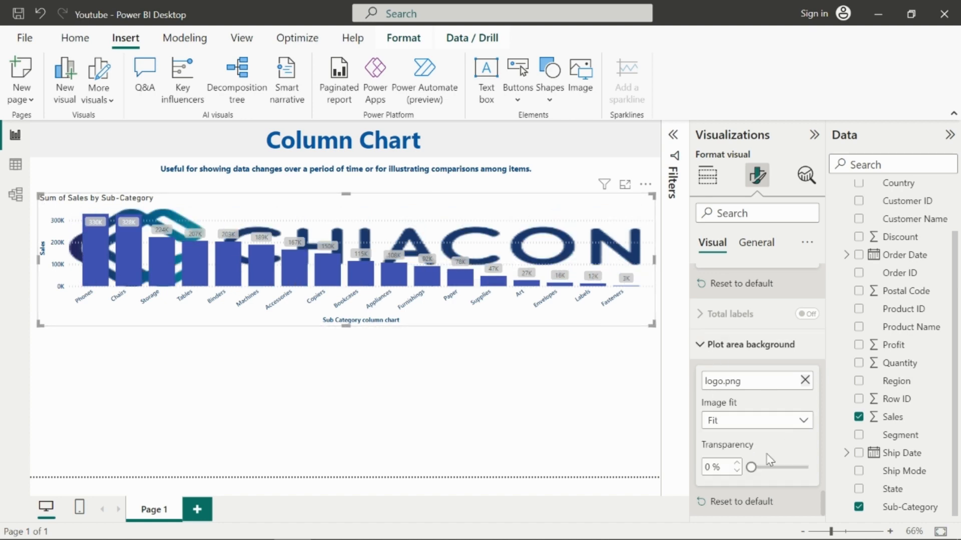
# Step: Open the chart's general size properties and increase its height to 299
pyautogui.click(753, 344)
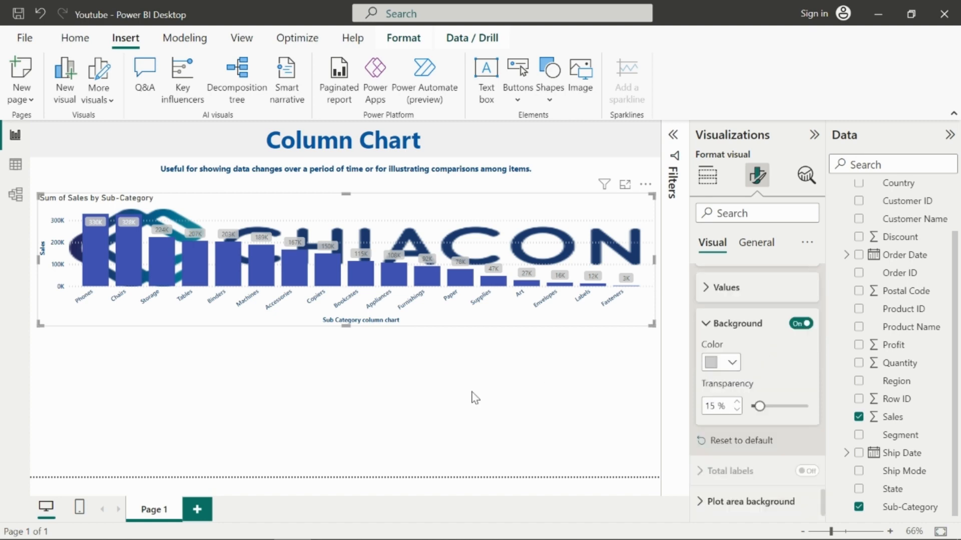
pyautogui.click(376, 363)
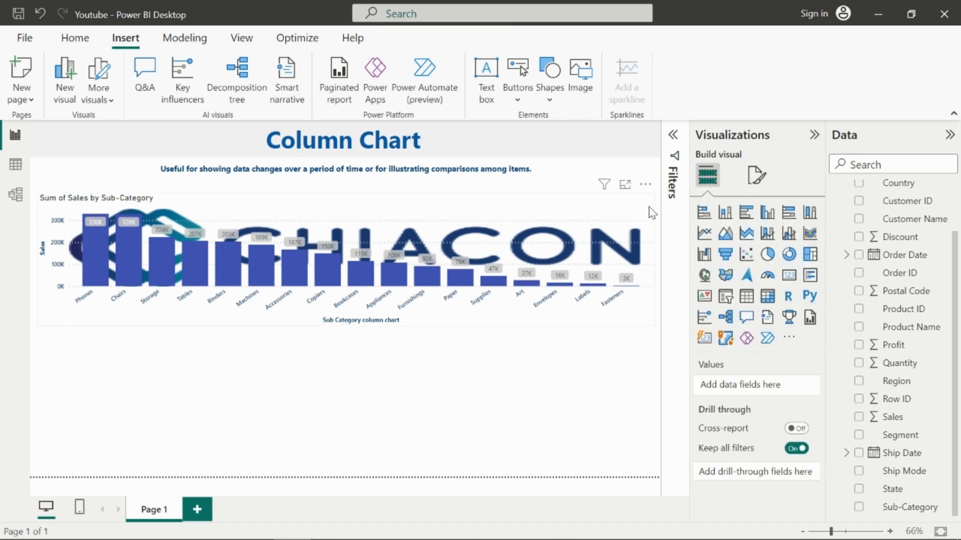
pyautogui.click(552, 214)
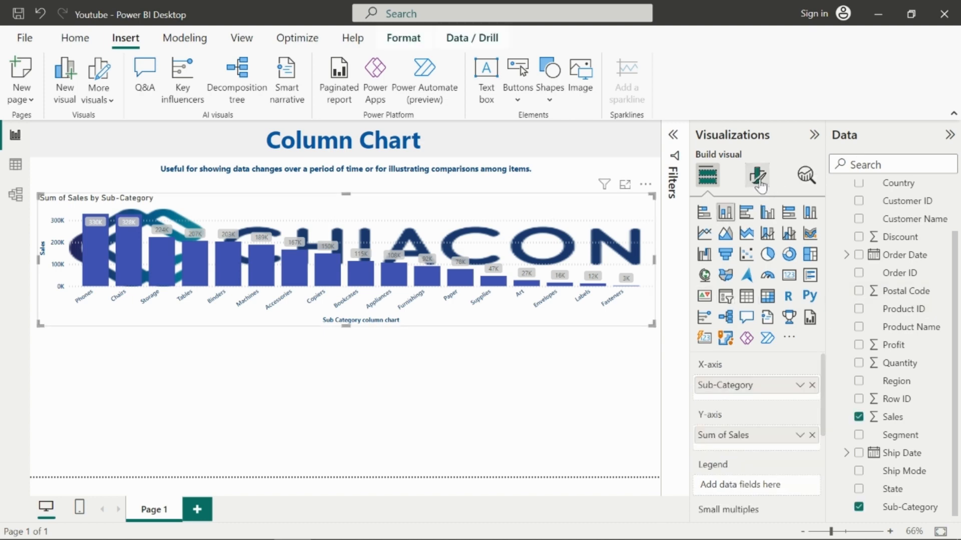
pyautogui.click(757, 178)
pyautogui.click(756, 243)
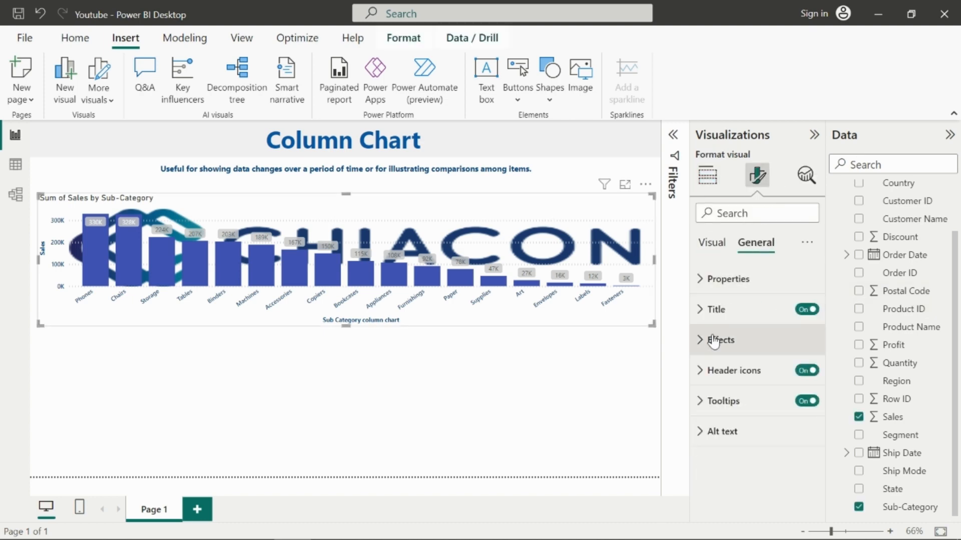
pyautogui.click(710, 279)
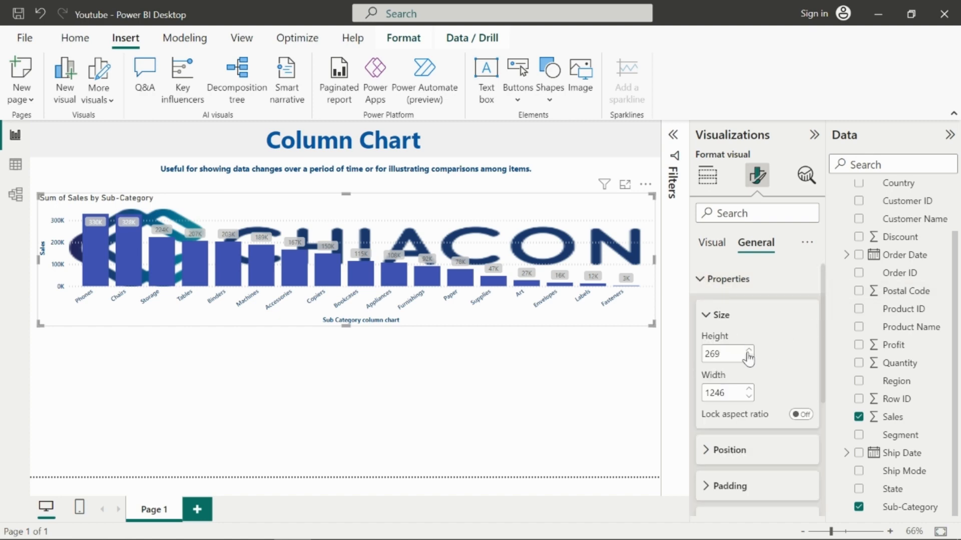
pyautogui.click(748, 349)
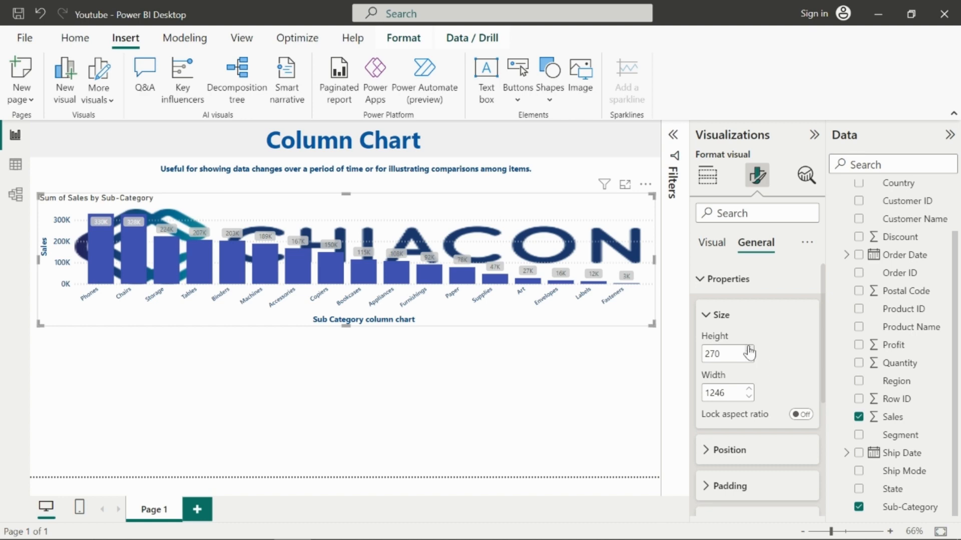
pyautogui.click(749, 350)
pyautogui.click(749, 350)
pyautogui.click(749, 349)
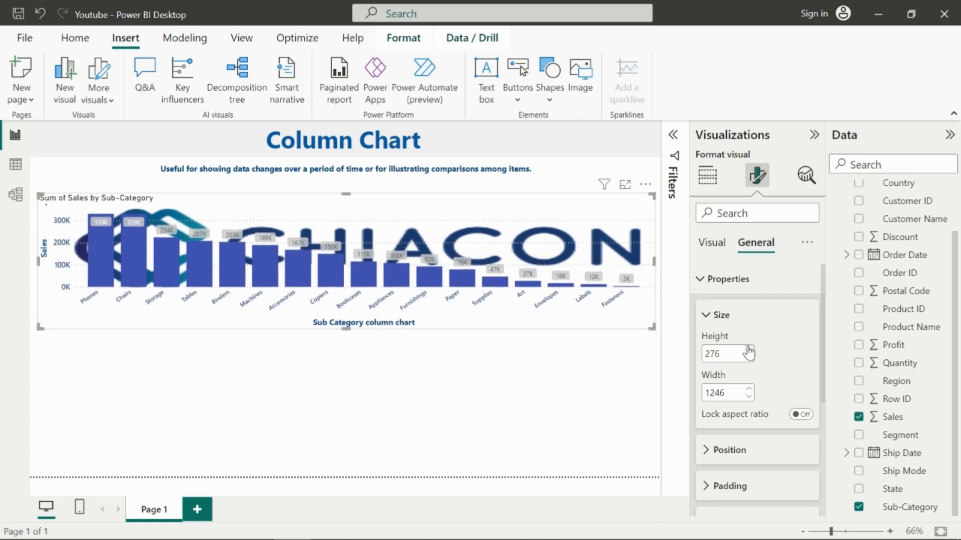
pyautogui.click(749, 350)
pyautogui.click(749, 350)
pyautogui.click(748, 349)
pyautogui.click(749, 350)
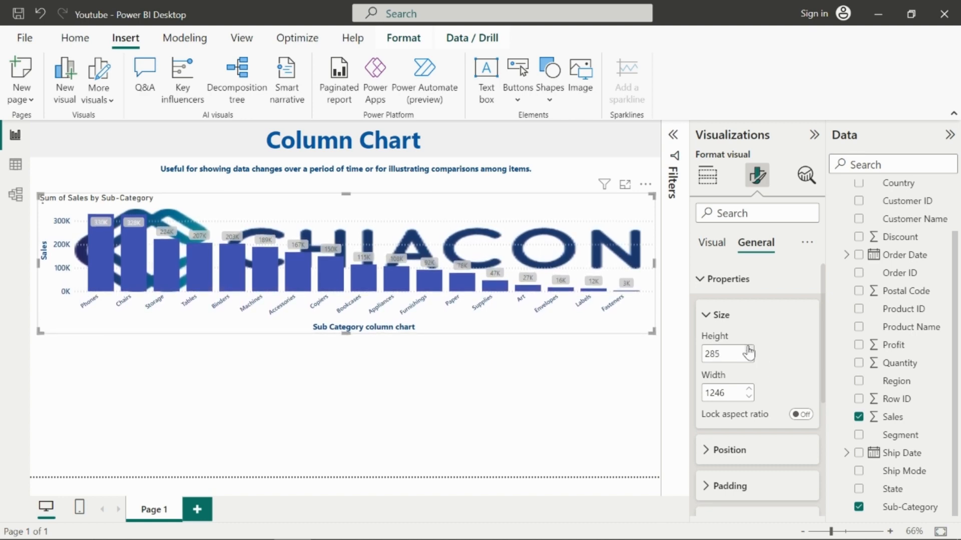
pyautogui.click(748, 350)
pyautogui.click(749, 350)
pyautogui.click(748, 350)
pyautogui.click(748, 350)
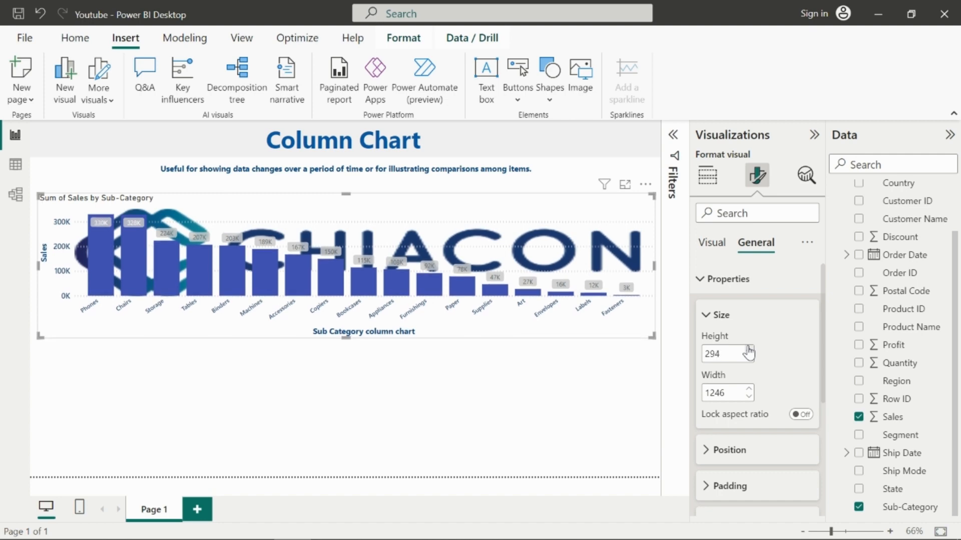
pyautogui.click(749, 349)
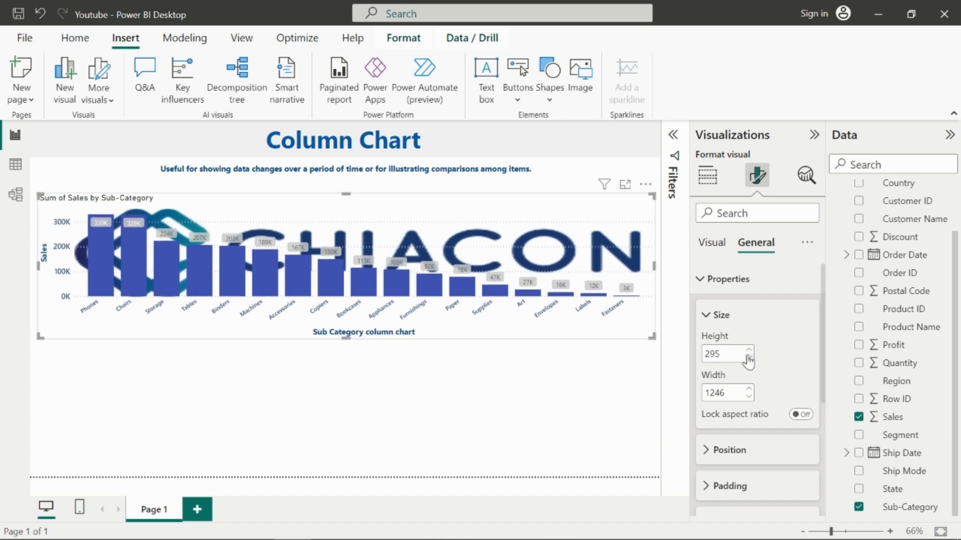
pyautogui.click(748, 350)
pyautogui.click(748, 351)
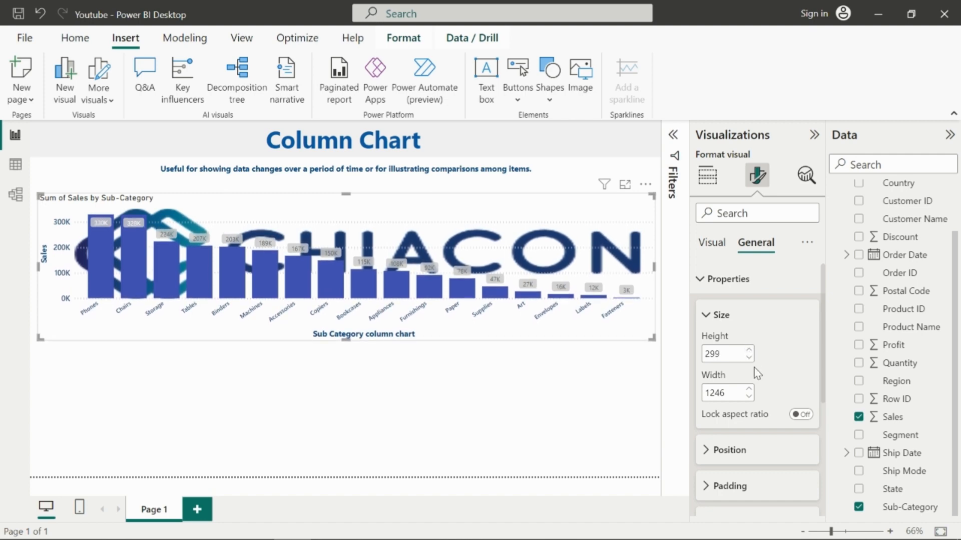
# Step: Reduce the chart's height to 267
pyautogui.click(749, 357)
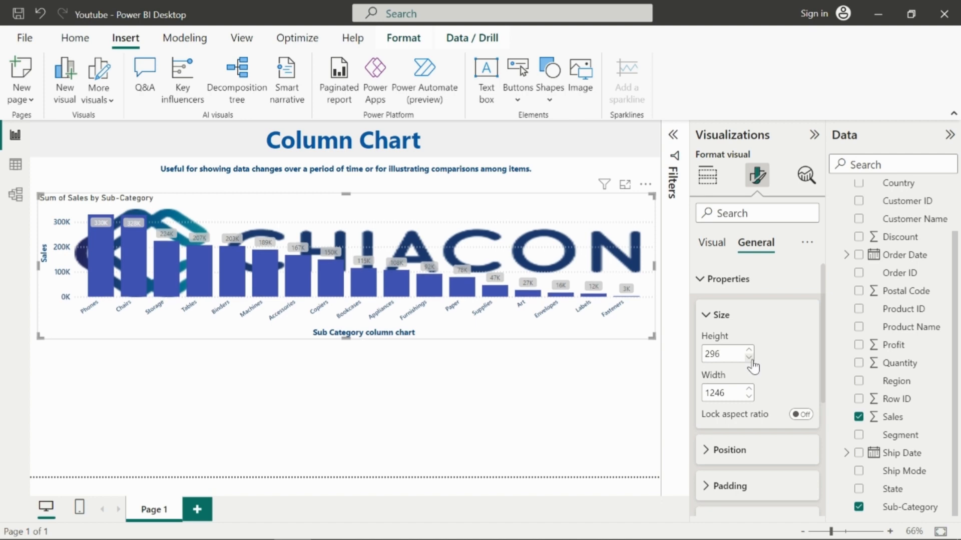
pyautogui.click(749, 357)
pyautogui.click(749, 357)
pyautogui.click(749, 357)
pyautogui.click(749, 358)
pyautogui.click(749, 358)
pyautogui.click(749, 358)
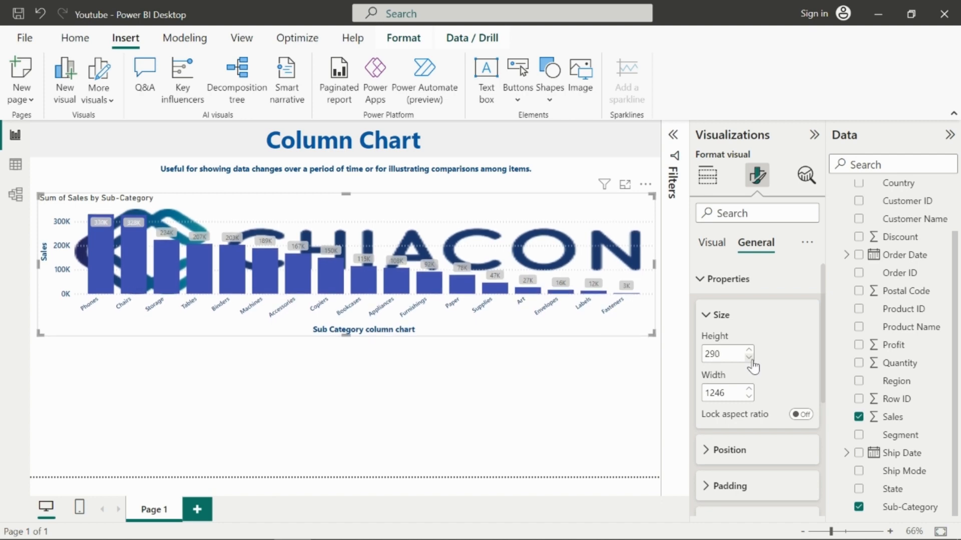
pyautogui.click(749, 358)
pyautogui.click(749, 358)
pyautogui.click(749, 358)
pyautogui.click(749, 358)
pyautogui.click(749, 357)
pyautogui.click(749, 358)
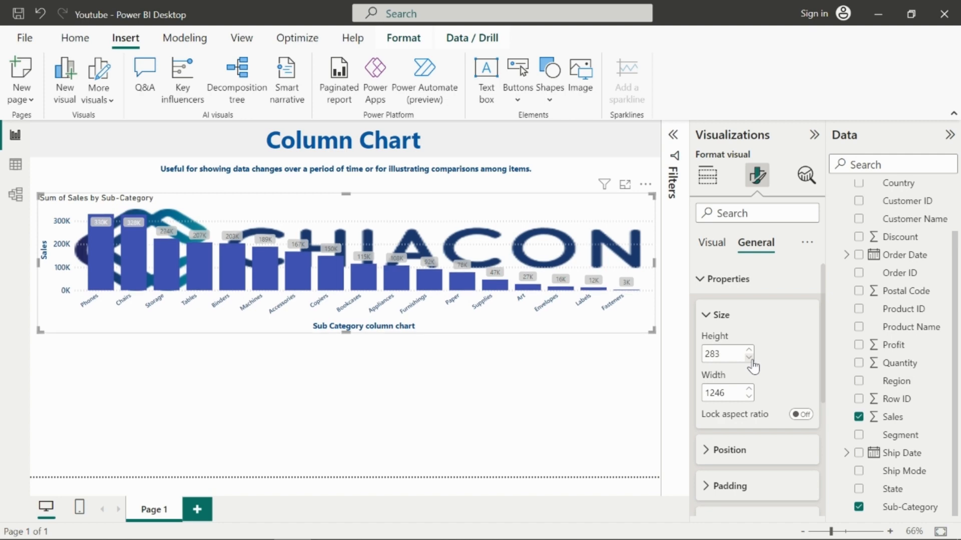
pyautogui.click(749, 358)
pyautogui.click(749, 358)
pyautogui.doubleClick(749, 358)
pyautogui.doubleClick(749, 357)
pyautogui.doubleClick(749, 357)
pyautogui.click(749, 358)
pyautogui.doubleClick(749, 358)
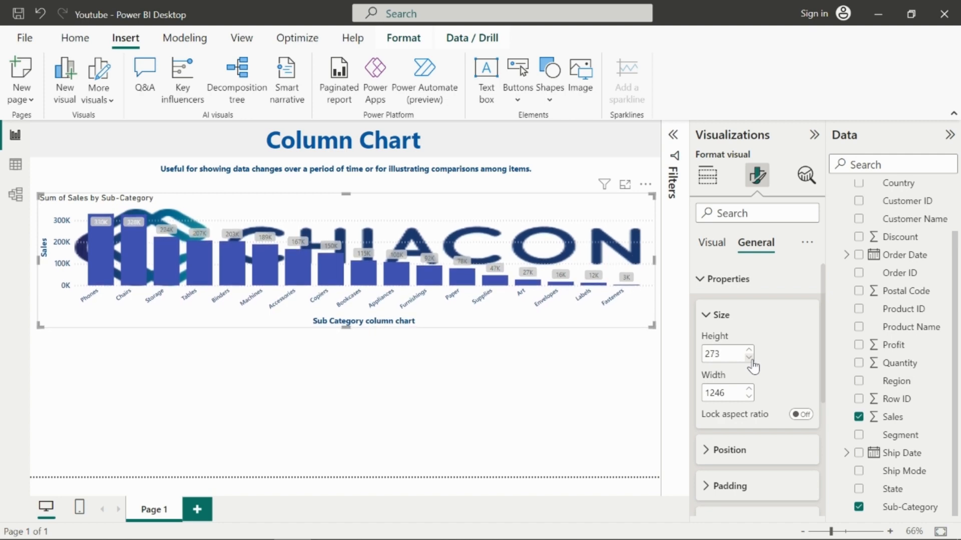
pyautogui.click(749, 358)
pyautogui.click(749, 358)
pyautogui.click(749, 358)
pyautogui.click(749, 358)
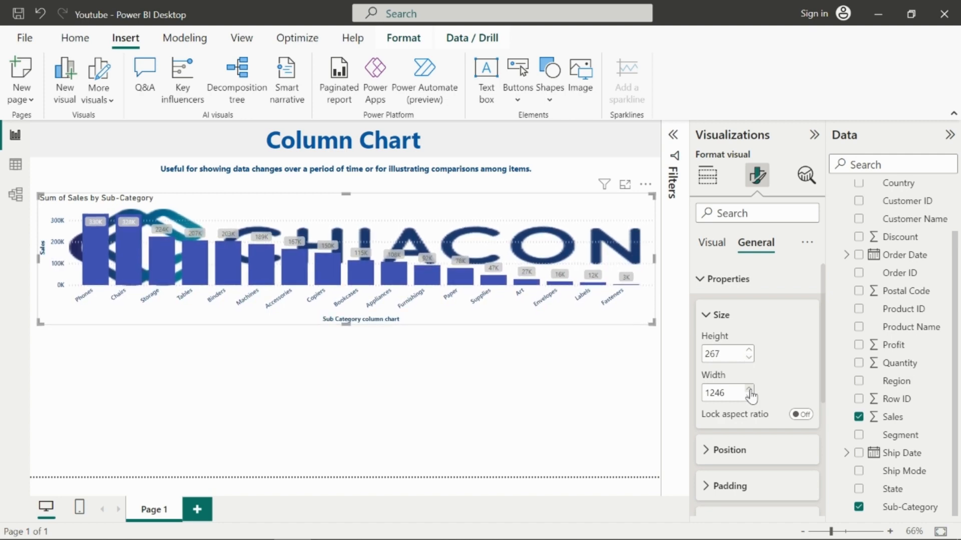
# Step: Adjust the chart's width, settling at 1245
pyautogui.click(749, 388)
pyautogui.click(749, 389)
pyautogui.click(749, 389)
pyautogui.click(749, 389)
pyautogui.click(749, 389)
pyautogui.click(749, 389)
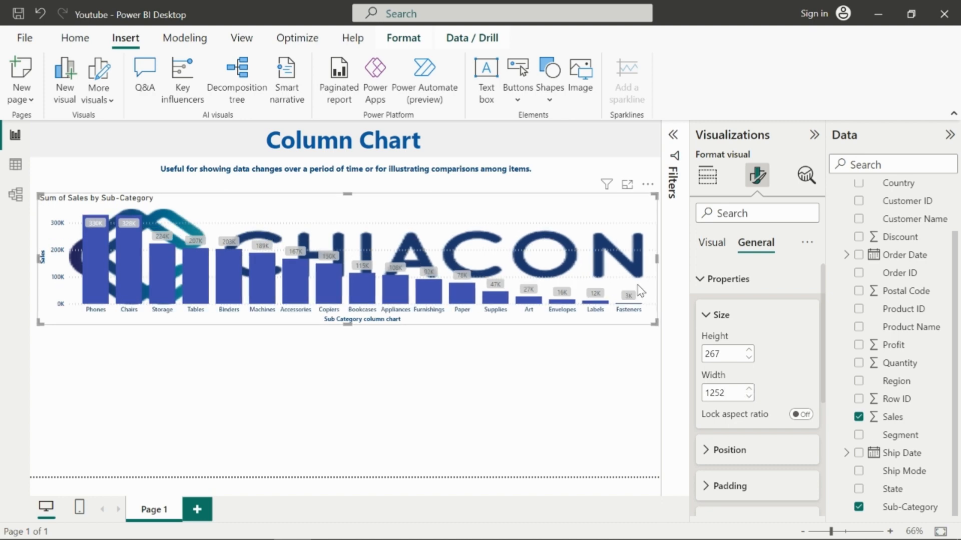
pyautogui.click(749, 390)
pyautogui.click(749, 390)
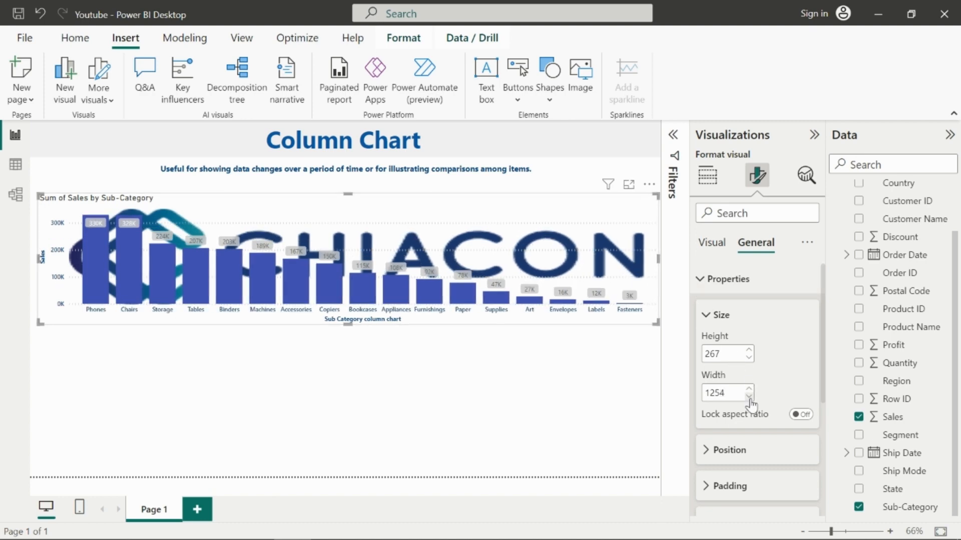
pyautogui.click(749, 396)
pyautogui.click(749, 396)
pyautogui.click(749, 396)
pyautogui.click(749, 396)
pyautogui.click(749, 397)
pyautogui.click(749, 396)
pyautogui.click(749, 396)
pyautogui.click(749, 396)
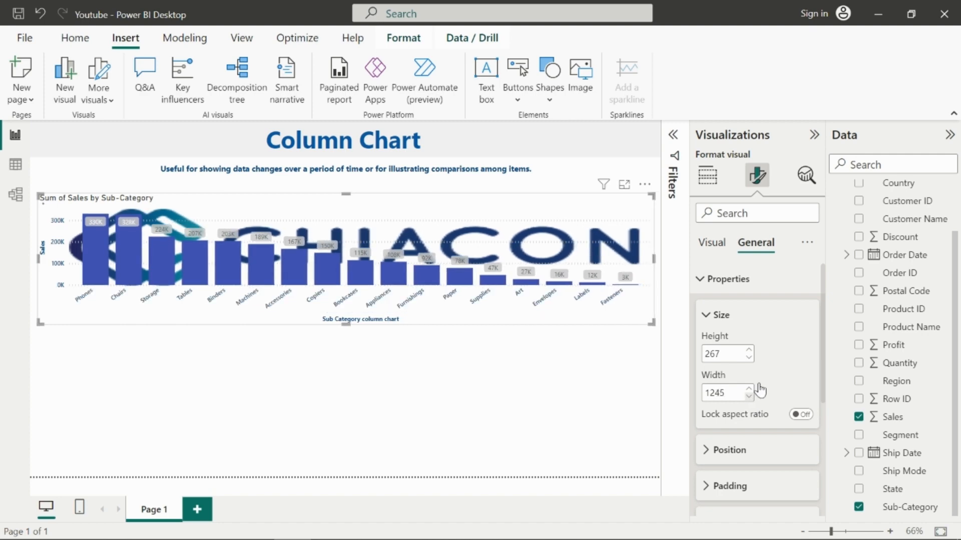
# Step: Set the chart's position to horizontal 10 and vertical 120
pyautogui.scroll(-2, 760, 390)
pyautogui.click(708, 336)
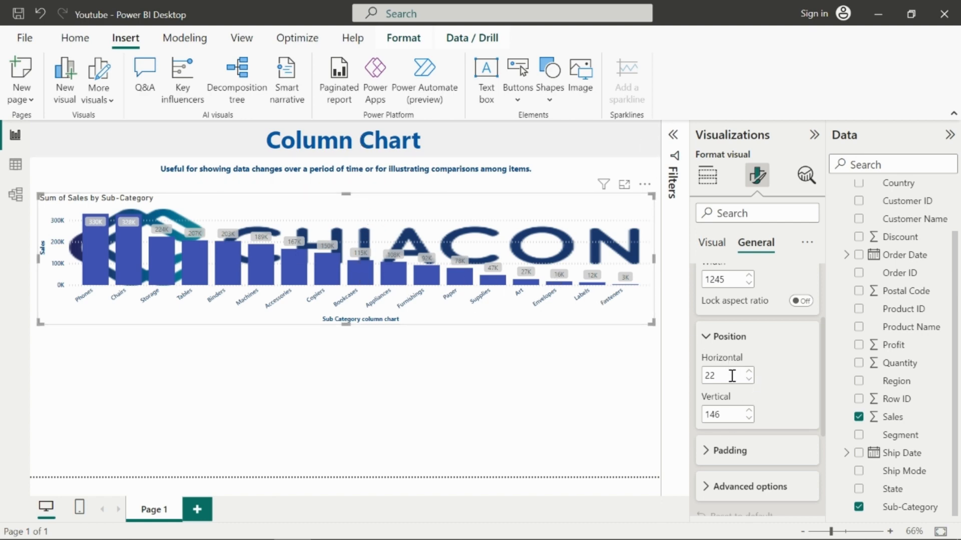
pyautogui.moveTo(733, 376); pyautogui.dragTo(706, 376)
pyautogui.write('10')
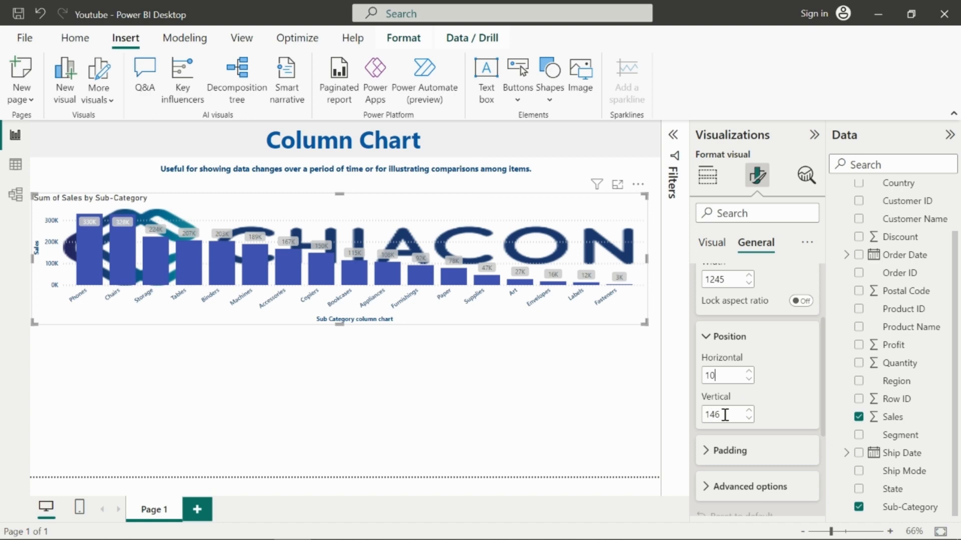
pyautogui.doubleClick(724, 415)
pyautogui.click(722, 416)
pyautogui.write('1')
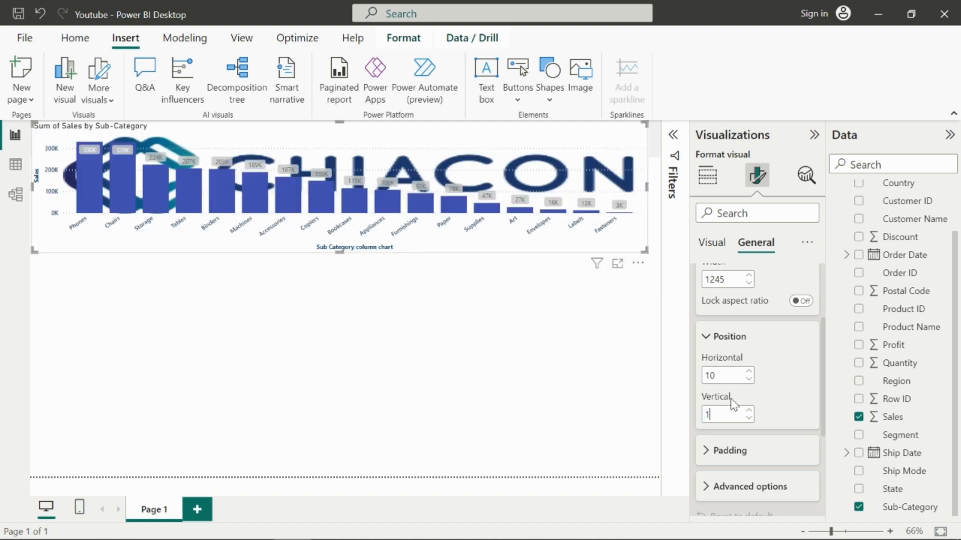
pyautogui.write('40')
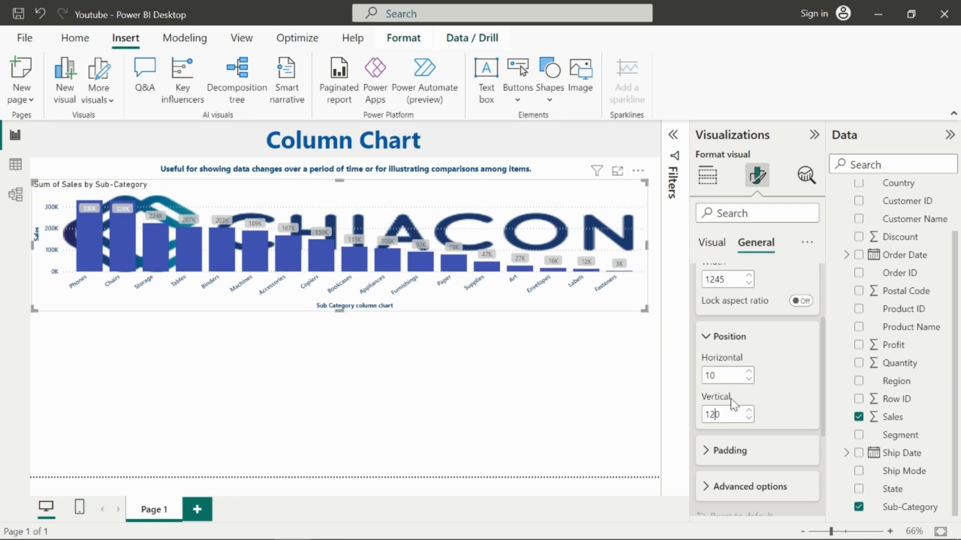
# Step: Open the chart's padding settings and increase the left padding to 18 px
pyautogui.click(728, 451)
pyautogui.scroll(-1, 736, 457)
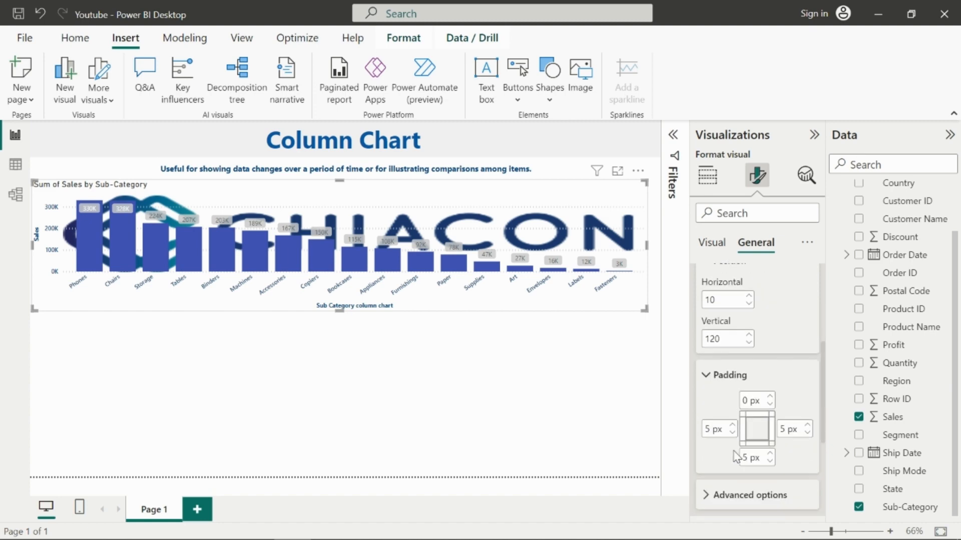
pyautogui.click(732, 425)
pyautogui.click(733, 426)
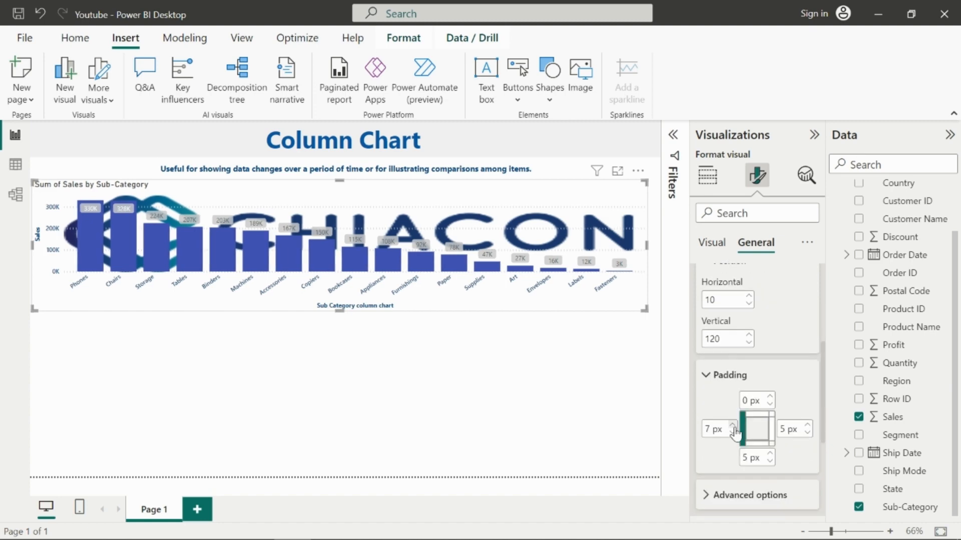
pyautogui.click(733, 425)
pyautogui.click(732, 425)
pyautogui.click(732, 426)
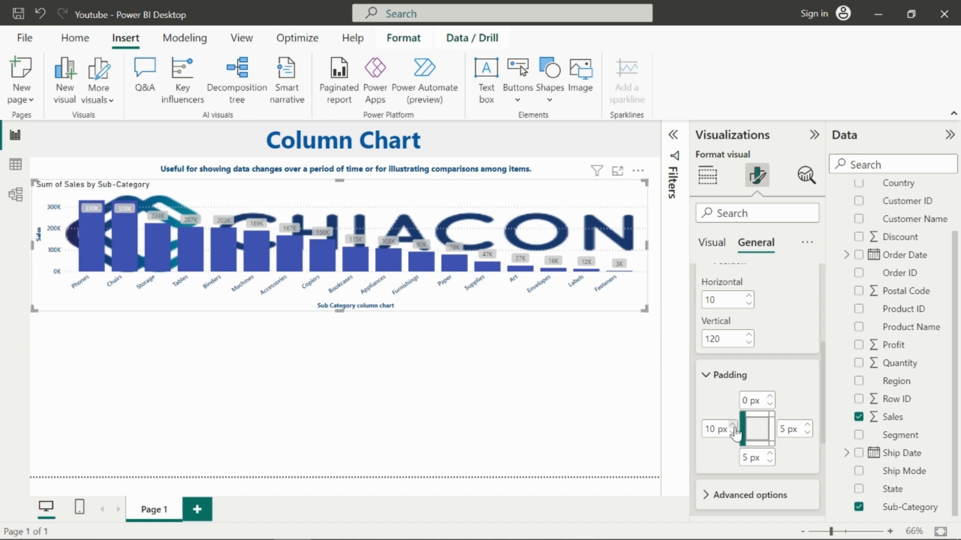
pyautogui.click(733, 425)
pyautogui.click(733, 425)
pyautogui.click(732, 425)
pyautogui.click(732, 426)
pyautogui.click(733, 426)
pyautogui.click(733, 425)
pyautogui.click(732, 425)
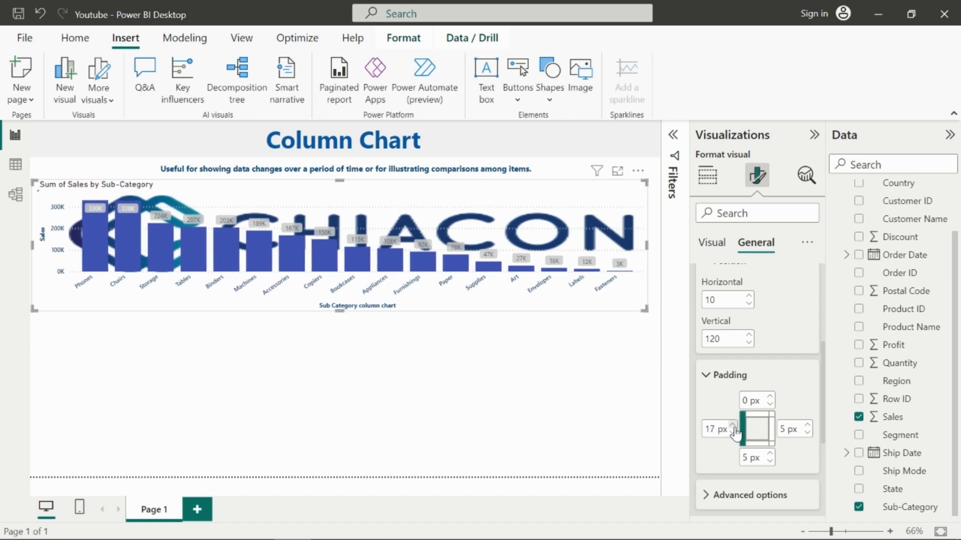
pyautogui.click(733, 425)
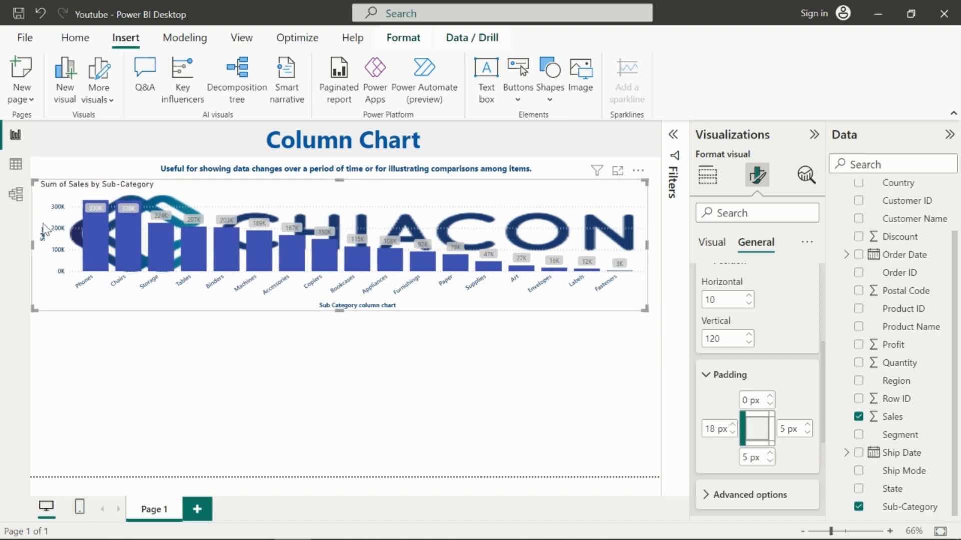
# Step: Increase the chart's top padding to 10 px
pyautogui.click(770, 396)
pyautogui.click(770, 397)
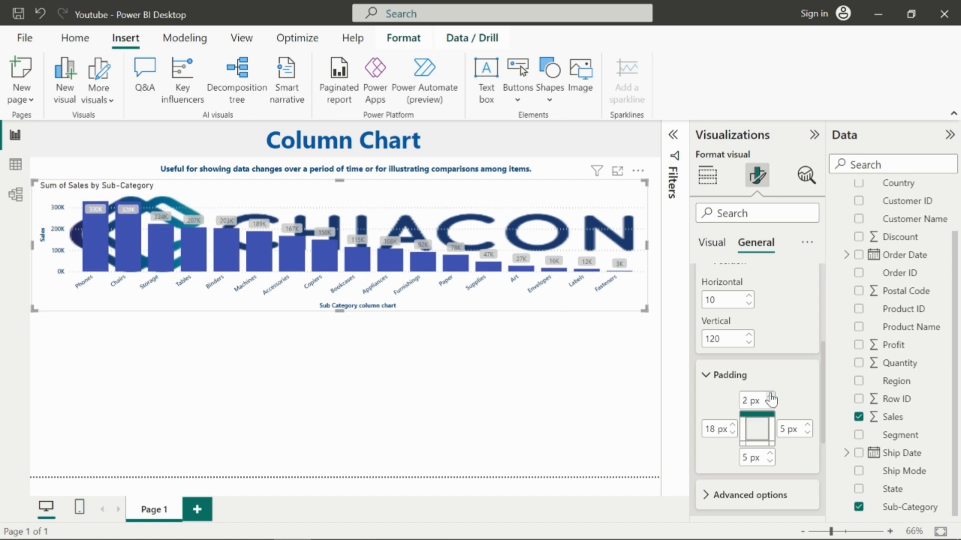
pyautogui.click(770, 396)
pyautogui.click(771, 396)
pyautogui.click(770, 397)
pyautogui.click(771, 397)
pyautogui.click(770, 396)
pyautogui.click(770, 397)
pyautogui.click(771, 397)
pyautogui.click(771, 396)
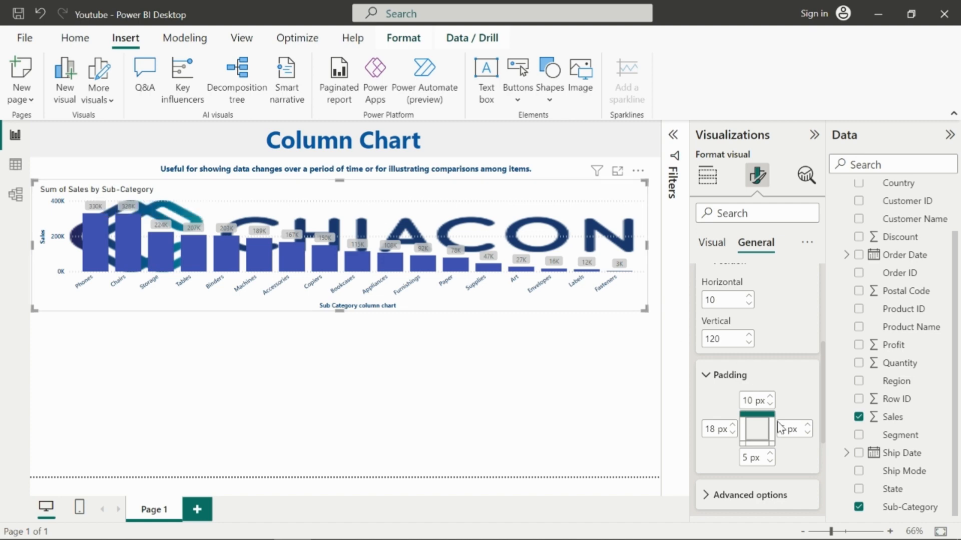
# Step: Adjust the chart's right padding, settling at 14 px
pyautogui.click(807, 433)
pyautogui.click(807, 432)
pyautogui.click(807, 433)
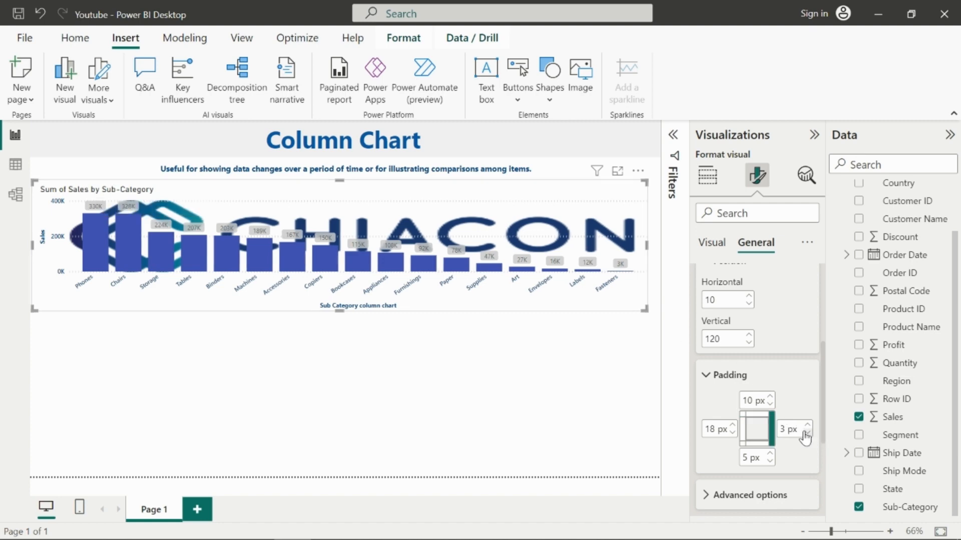
pyautogui.click(806, 433)
pyautogui.click(807, 425)
pyautogui.click(807, 425)
pyautogui.click(807, 425)
pyautogui.click(807, 426)
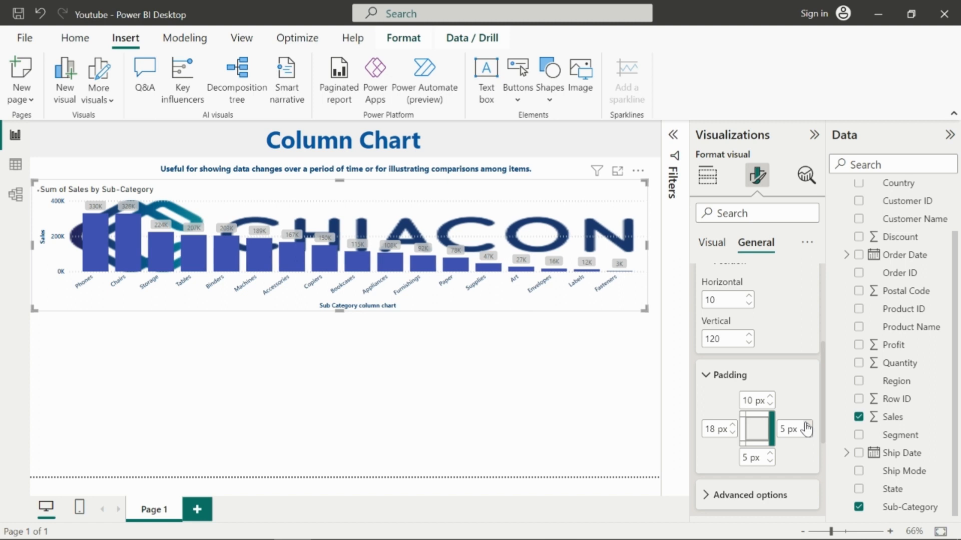
pyautogui.click(807, 425)
pyautogui.click(807, 426)
pyautogui.click(807, 425)
pyautogui.click(807, 425)
pyautogui.click(807, 425)
pyautogui.click(807, 425)
pyautogui.click(807, 426)
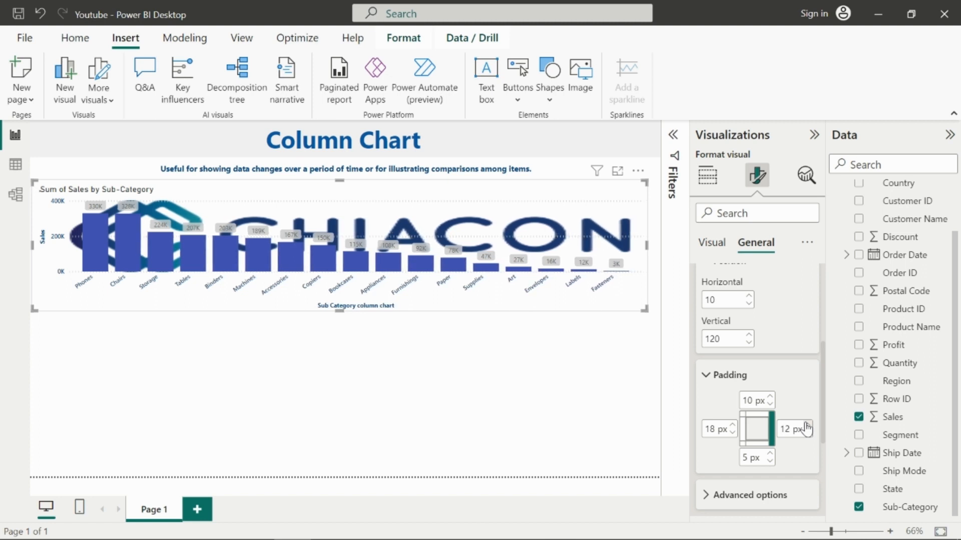
pyautogui.click(807, 425)
pyautogui.click(807, 425)
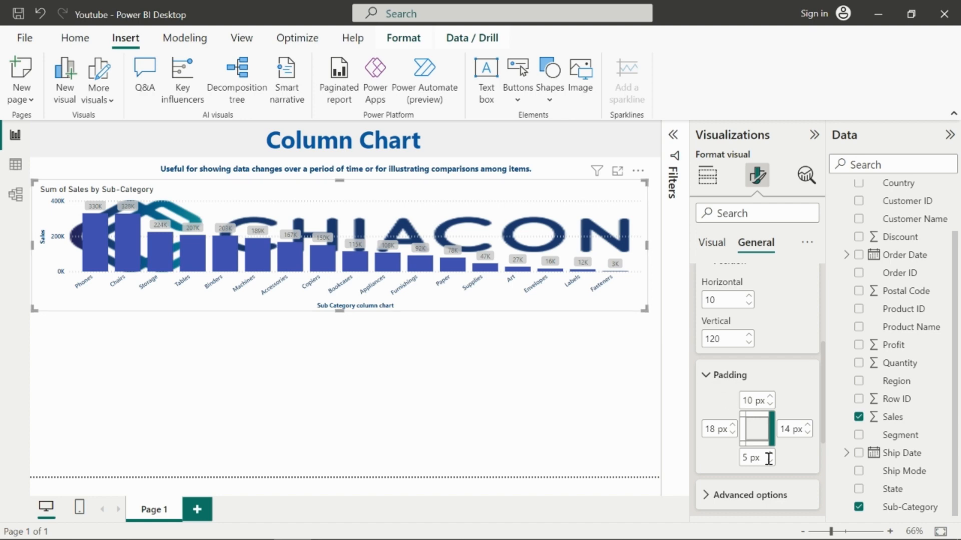
# Step: Increase the chart's bottom padding to 11 px
pyautogui.click(770, 453)
pyautogui.click(770, 454)
pyautogui.click(769, 454)
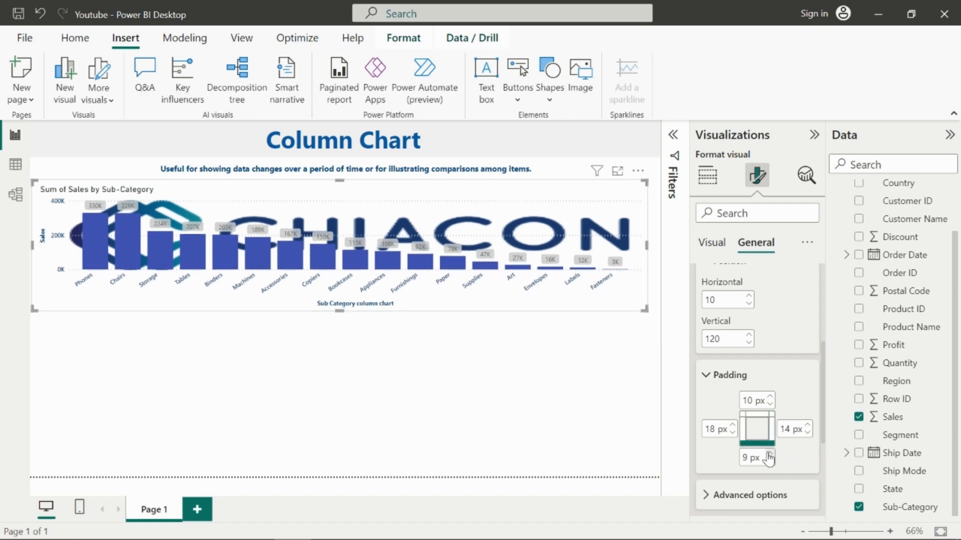
pyautogui.click(769, 453)
pyautogui.click(769, 454)
pyautogui.click(769, 454)
# Step: Open the title settings and change the chart title text to Sales by Sub-Category
pyautogui.scroll(-3, 741, 449)
pyautogui.click(725, 424)
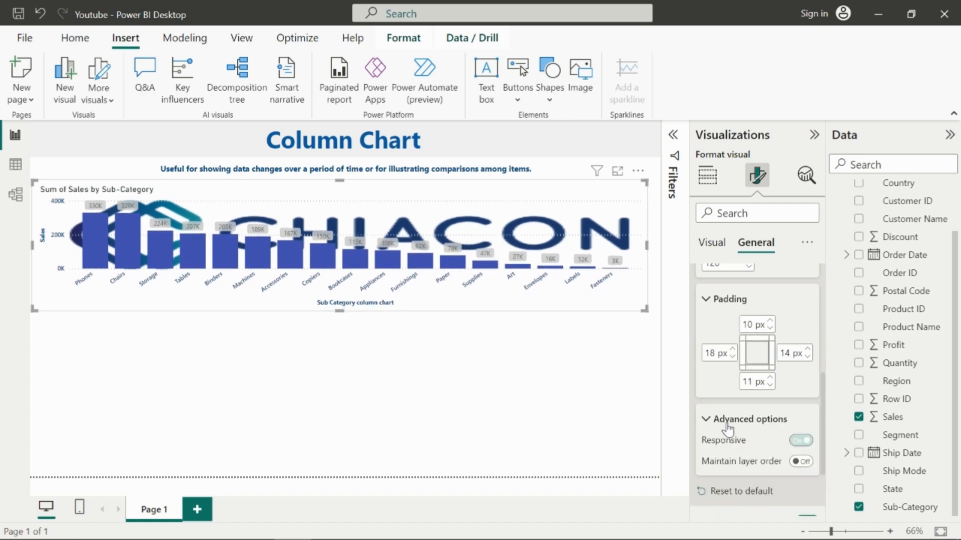
pyautogui.scroll(-3, 741, 435)
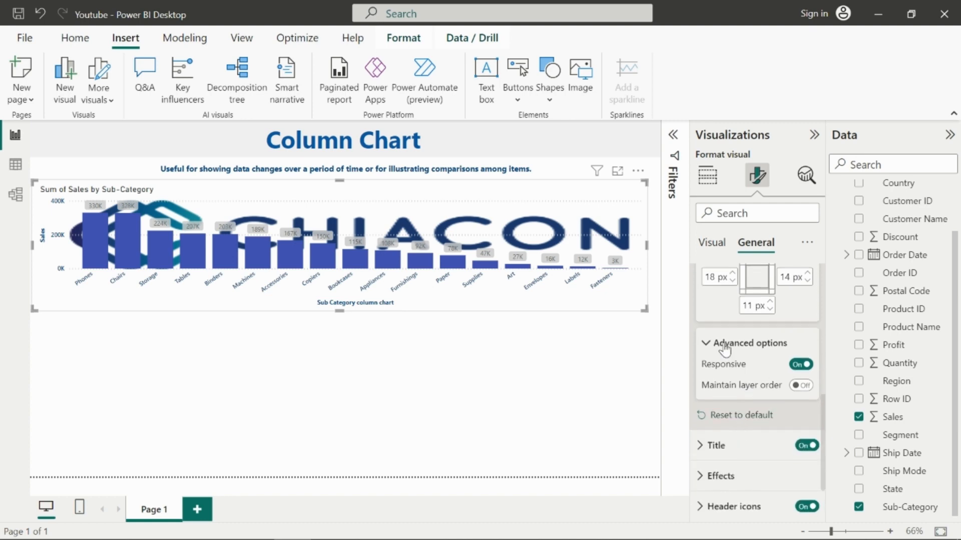
pyautogui.moveTo(743, 364)
pyautogui.click(725, 453)
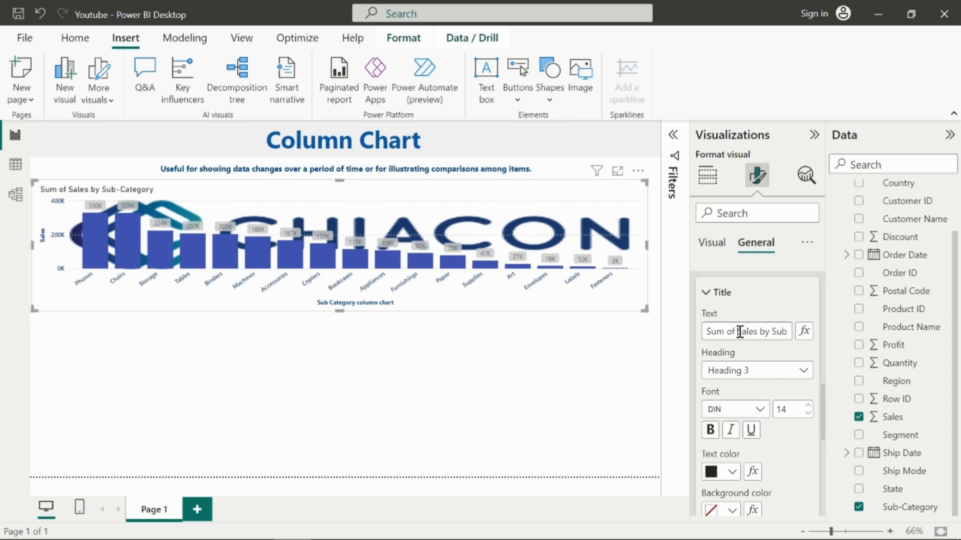
pyautogui.moveTo(740, 333); pyautogui.dragTo(700, 341)
pyautogui.press('BackSpace')
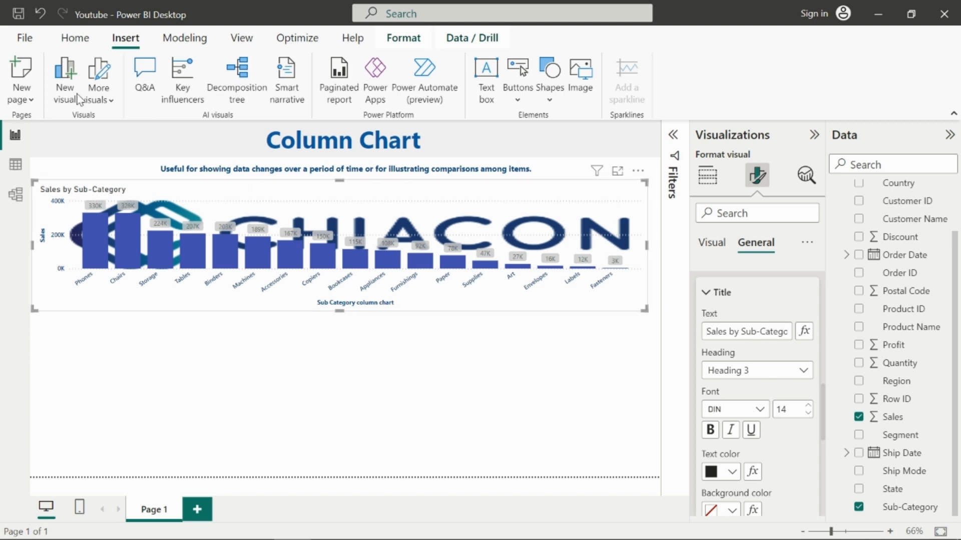
# Step: Format the title as Heading 2 with the Segoe UI Bold font at size 16
pyautogui.click(745, 370)
pyautogui.click(741, 408)
pyautogui.click(756, 409)
pyautogui.scroll(-4, 746, 304)
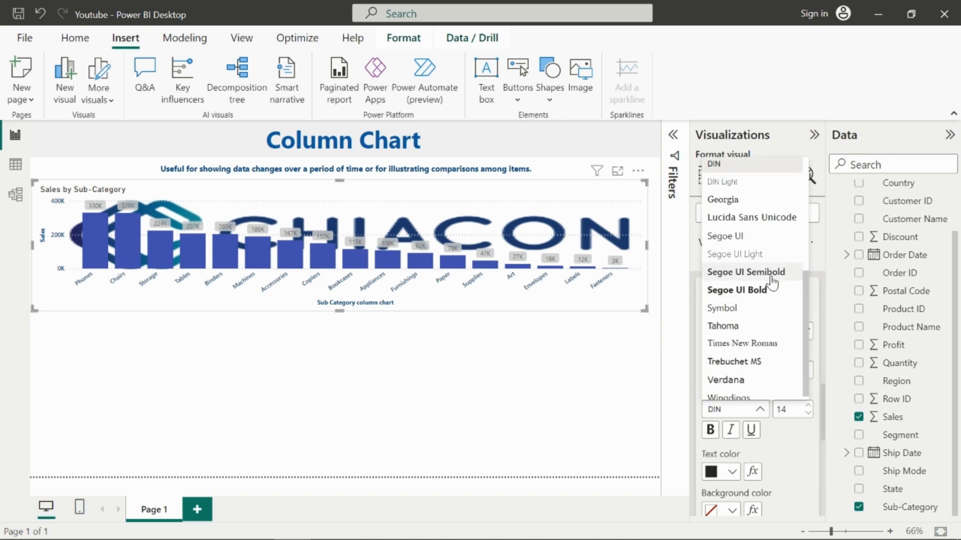
pyautogui.click(776, 297)
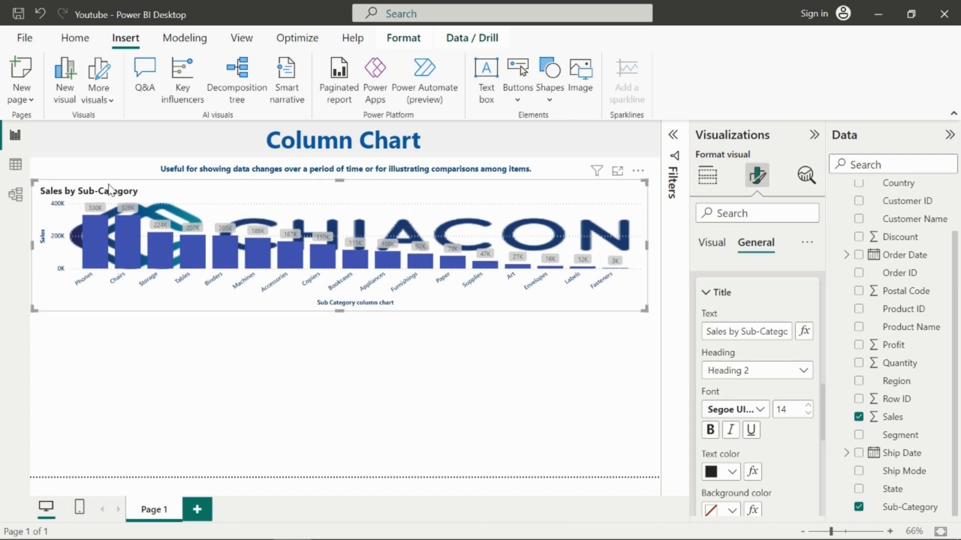
pyautogui.click(808, 406)
pyautogui.click(808, 407)
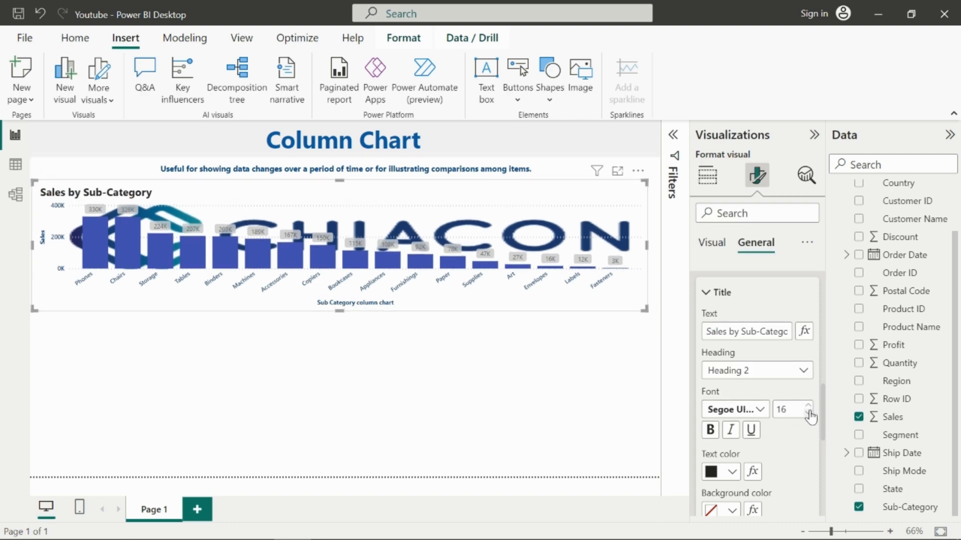
# Step: Set the title text color to dark blue
pyautogui.scroll(-2, 791, 435)
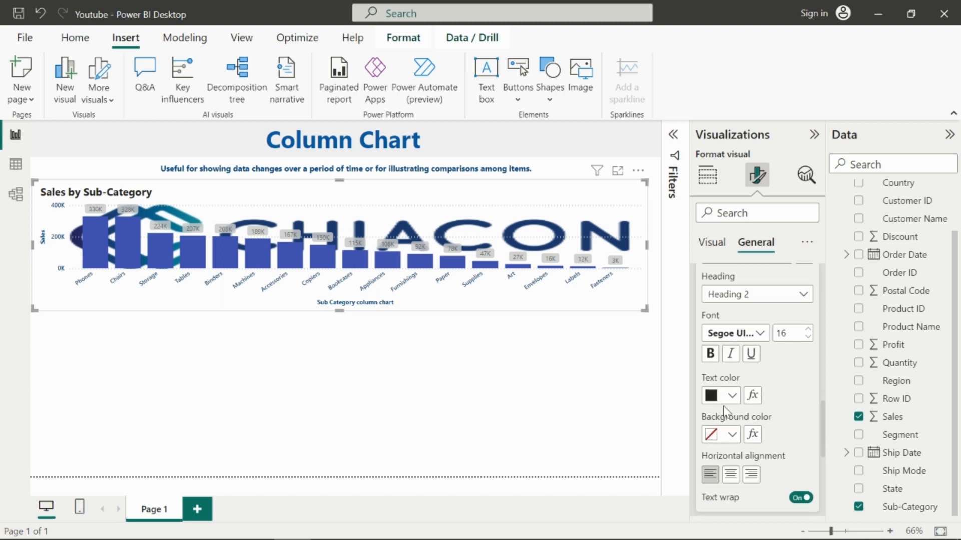
pyautogui.click(732, 397)
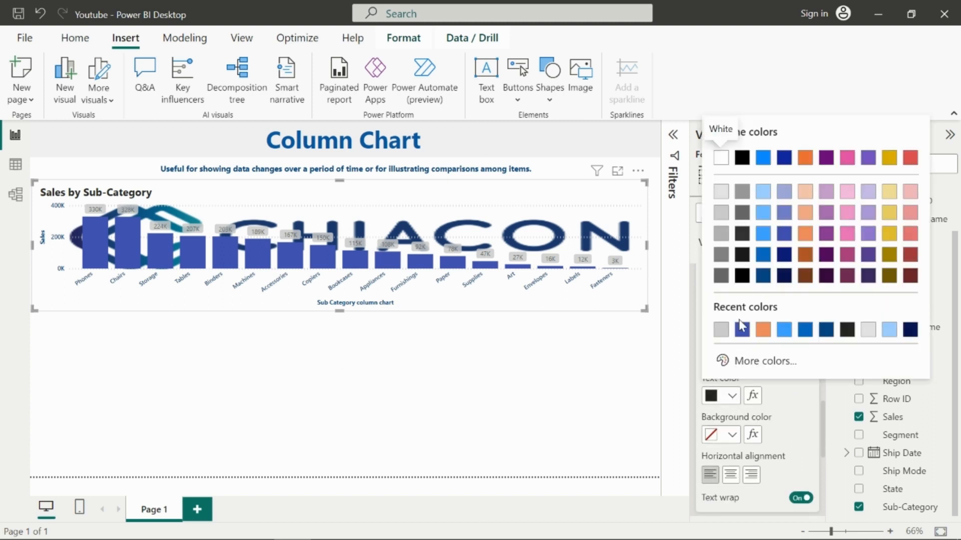
pyautogui.click(762, 275)
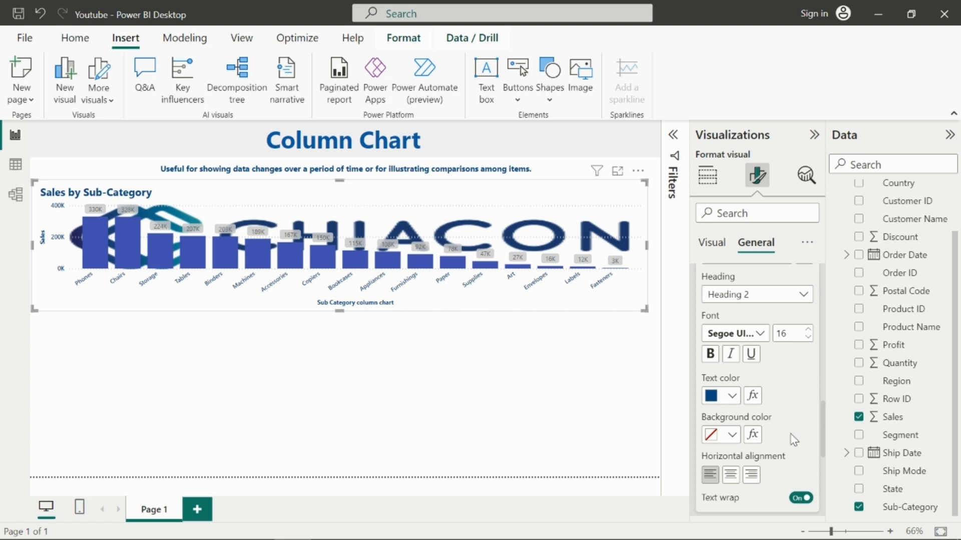
# Step: Give the title a light orange background and center-align it
pyautogui.scroll(-1, 795, 438)
pyautogui.click(733, 398)
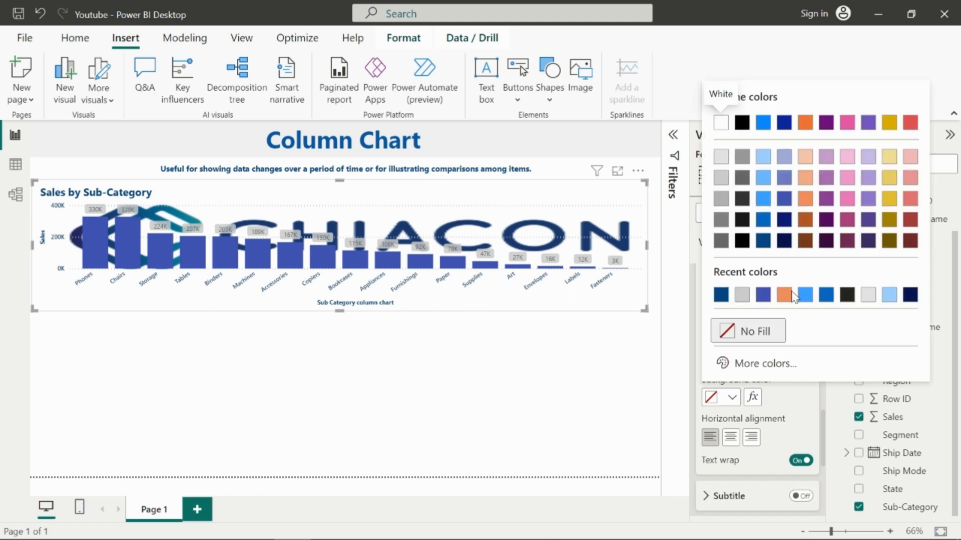
pyautogui.click(804, 157)
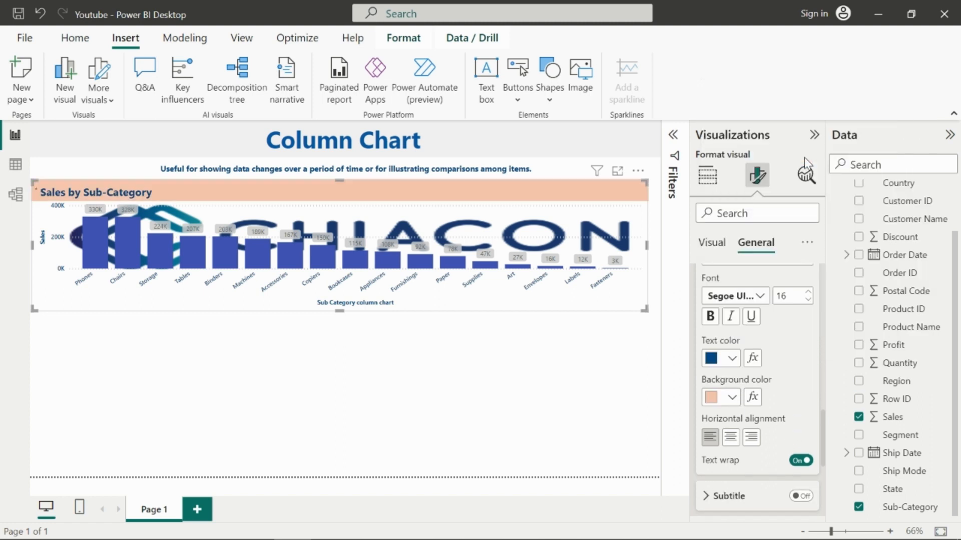
pyautogui.click(733, 438)
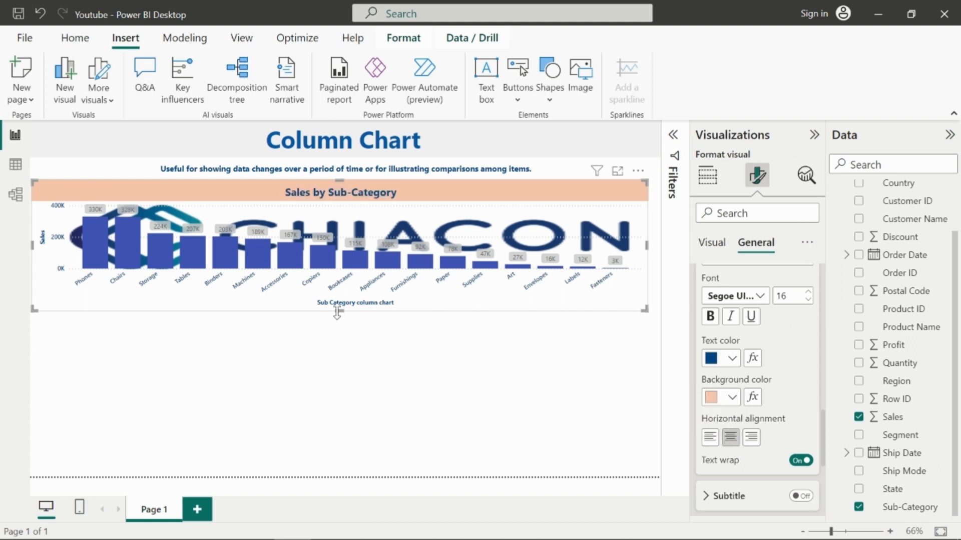
# Step: Stretch the chart's bottom edge slightly downward to make it a bit taller
pyautogui.moveTo(337, 312); pyautogui.dragTo(339, 316)
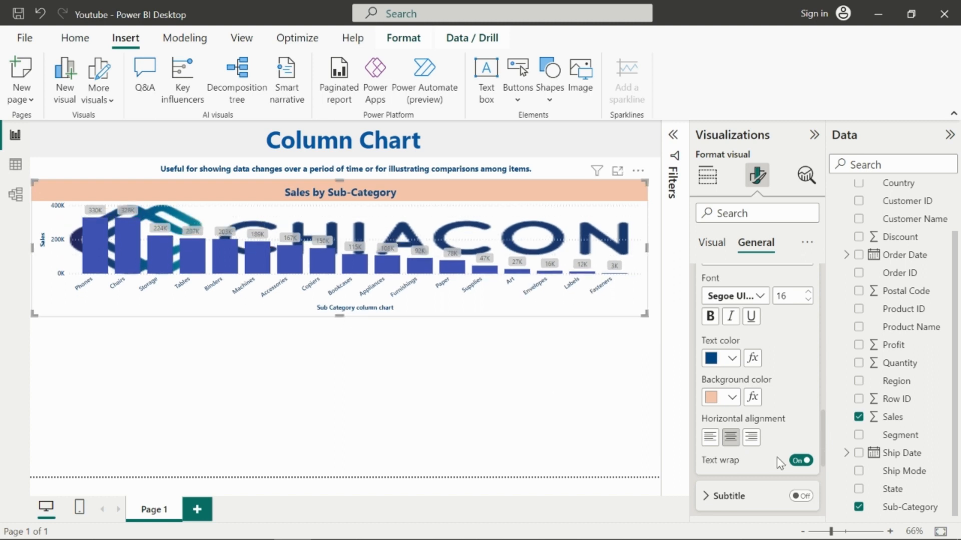
pyautogui.scroll(-5, 779, 463)
pyautogui.scroll(-2, 765, 422)
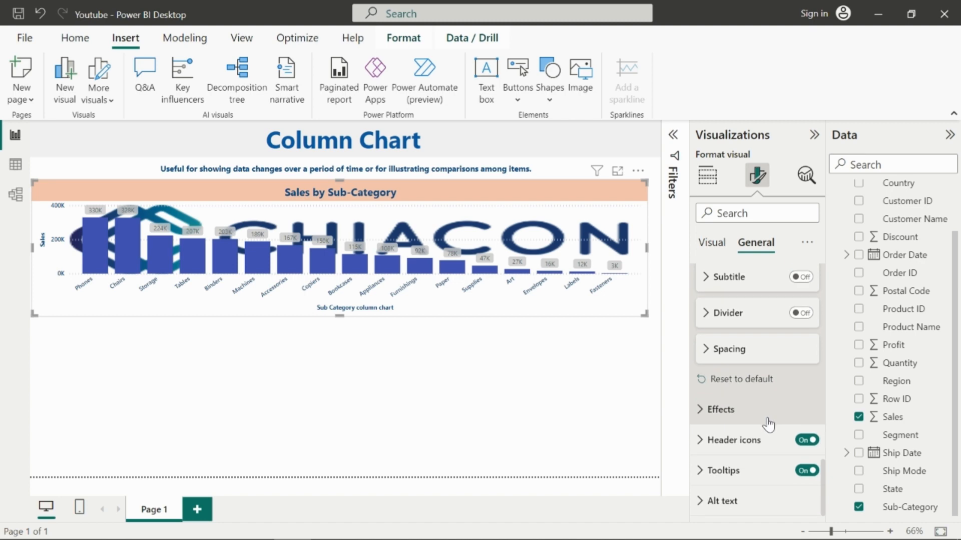
# Step: Set the chart's effects background to light gray with 58% transparency
pyautogui.click(725, 411)
pyautogui.scroll(-3, 736, 425)
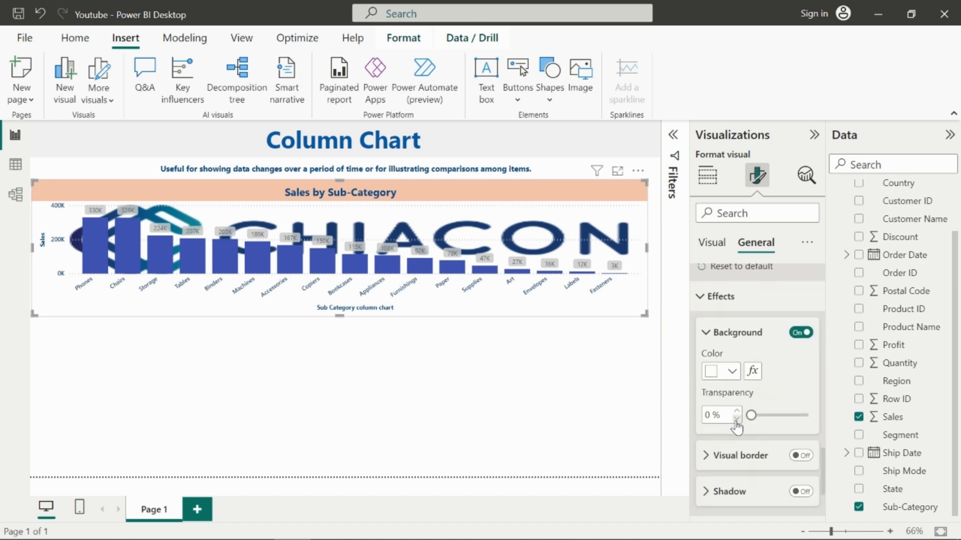
pyautogui.click(731, 372)
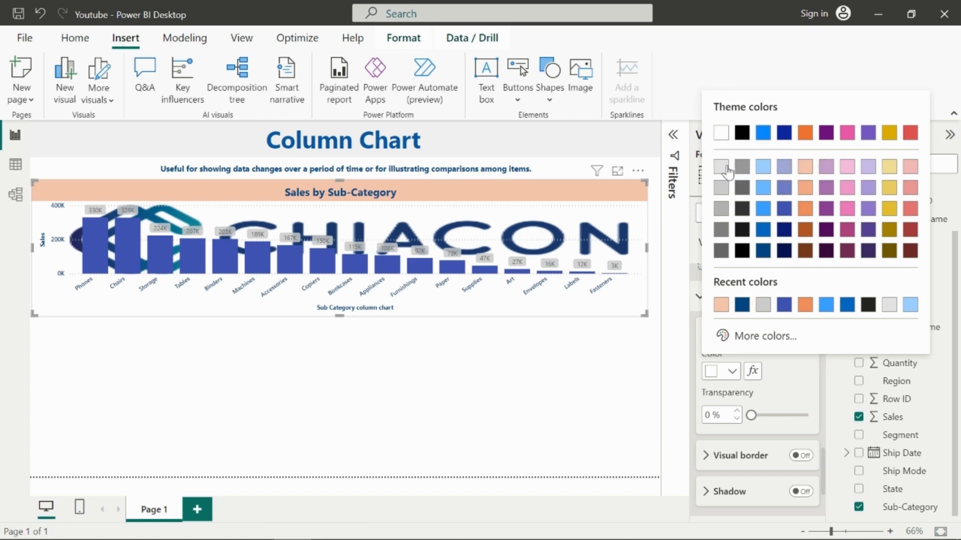
pyautogui.click(727, 166)
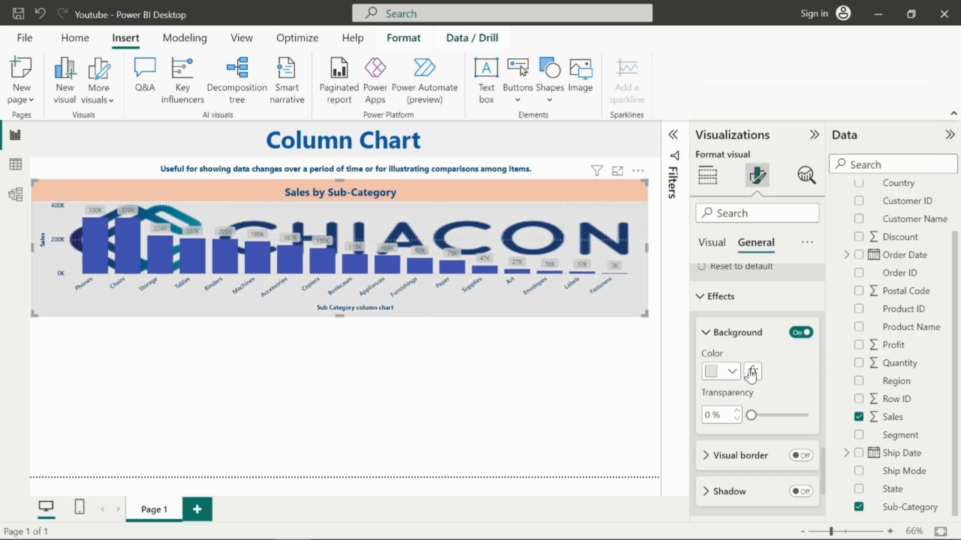
pyautogui.moveTo(751, 415); pyautogui.dragTo(783, 415)
pyautogui.scroll(-3, 788, 402)
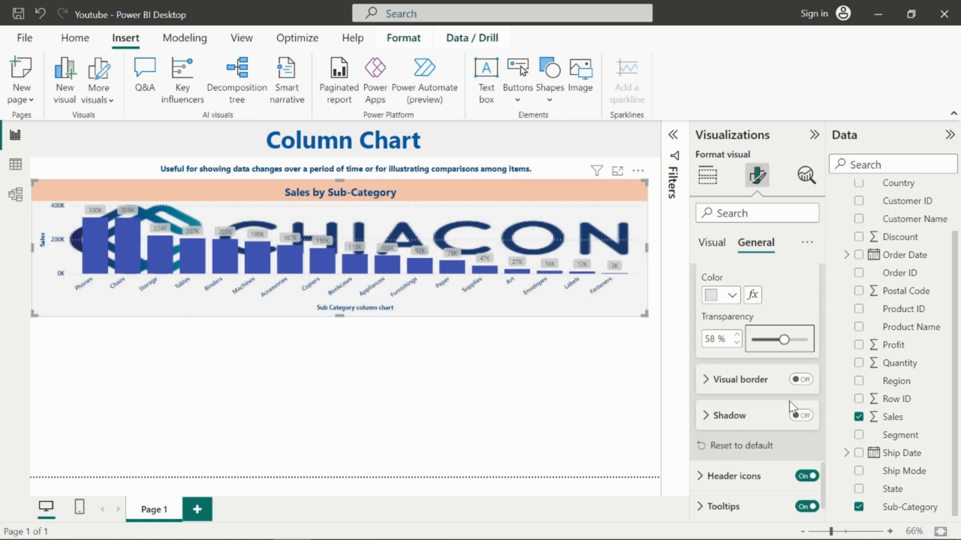
# Step: Turn on the chart's visual border and set its color to light red
pyautogui.click(802, 344)
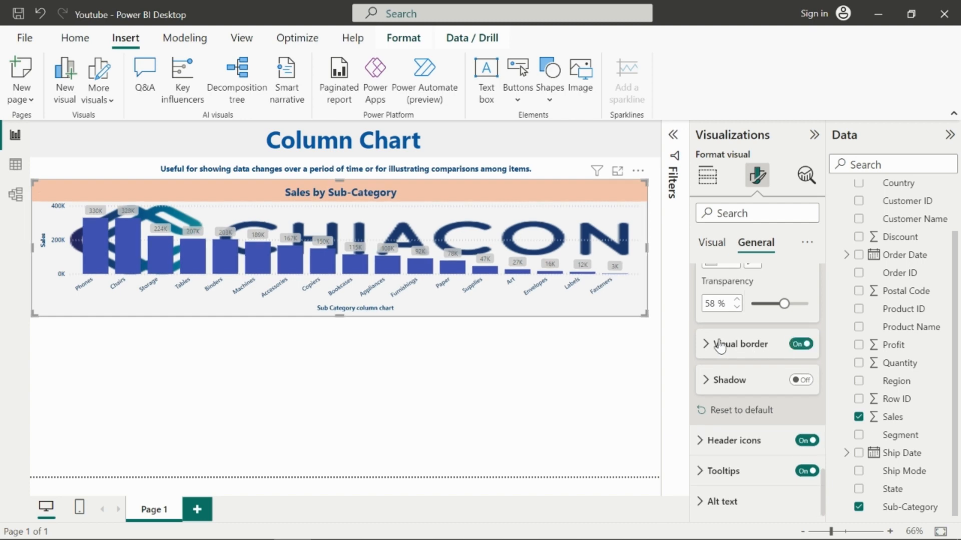
pyautogui.click(590, 349)
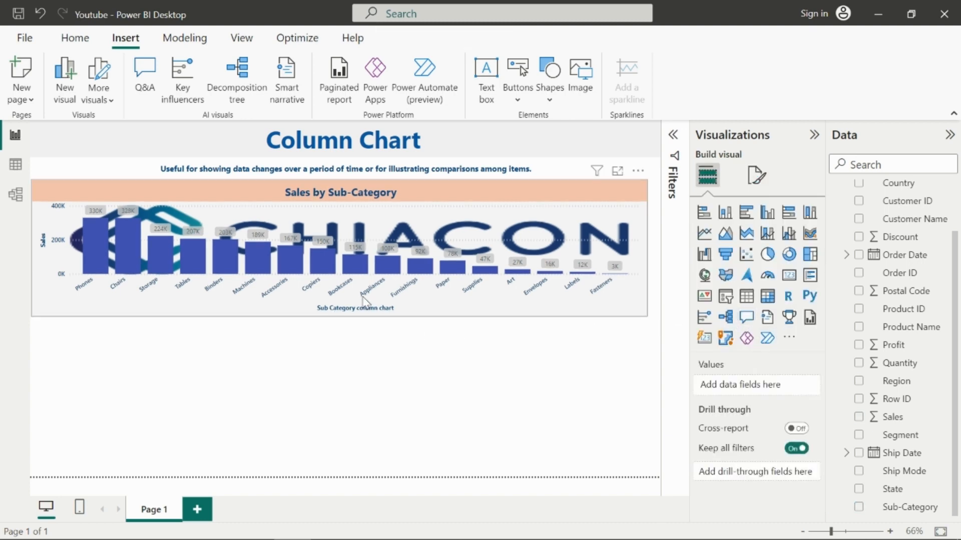
pyautogui.click(454, 305)
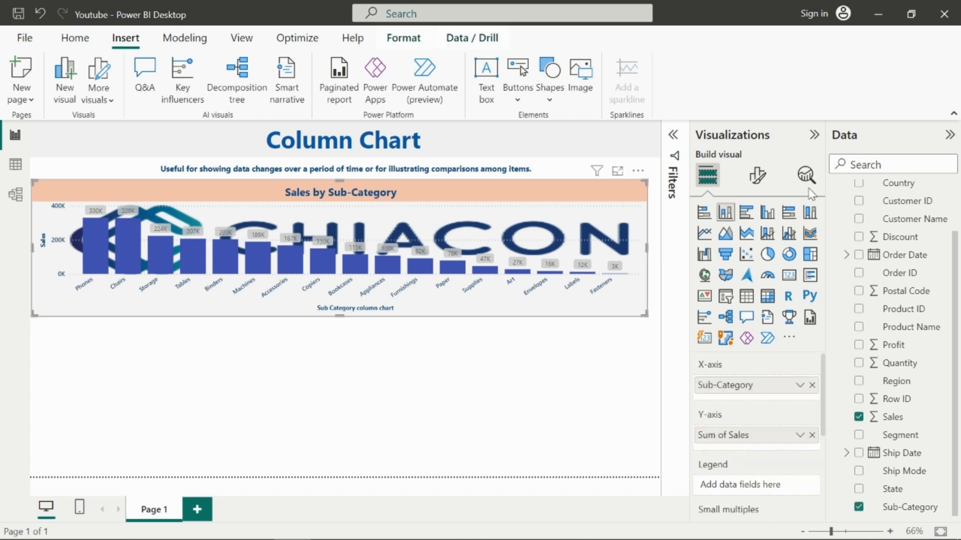
pyautogui.click(757, 175)
pyautogui.click(744, 252)
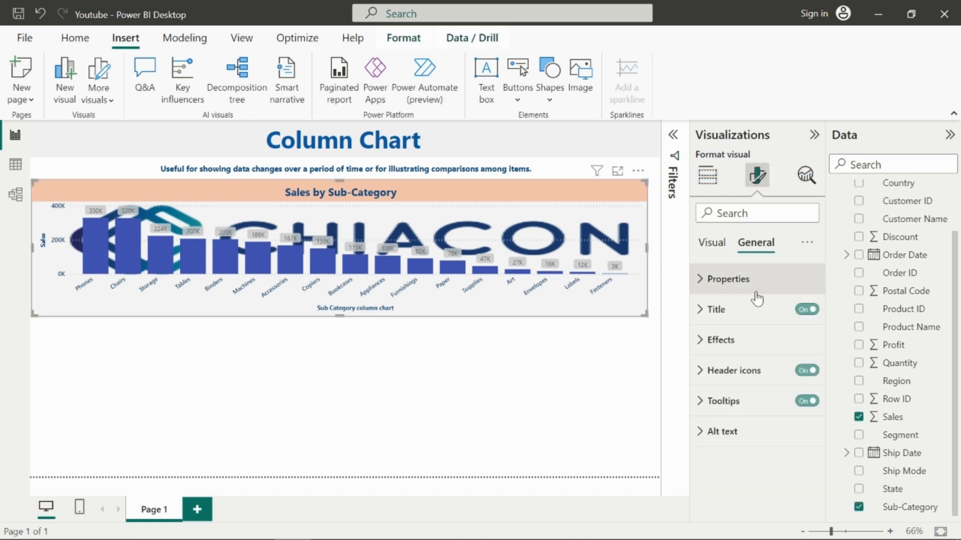
pyautogui.click(717, 338)
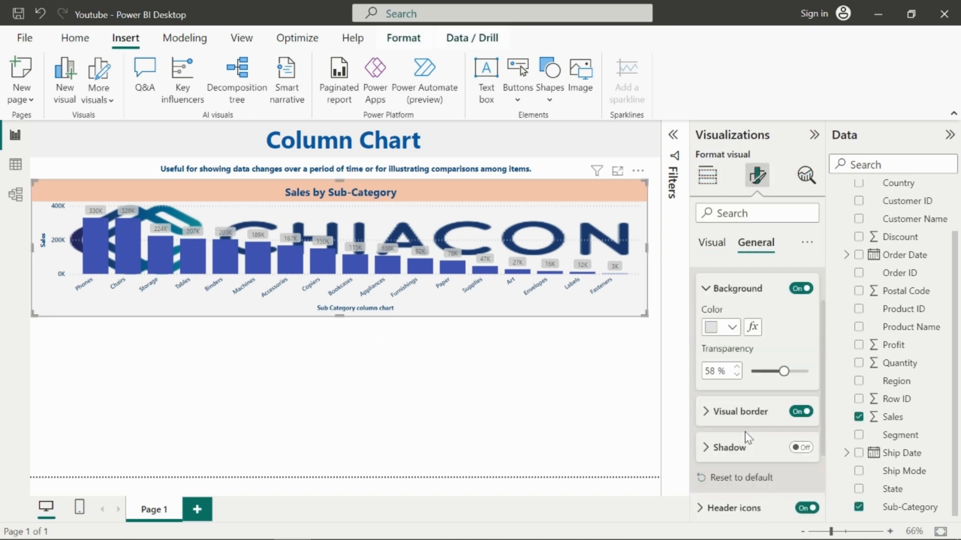
pyautogui.scroll(-1, 735, 431)
pyautogui.click(730, 386)
pyautogui.scroll(-2, 741, 449)
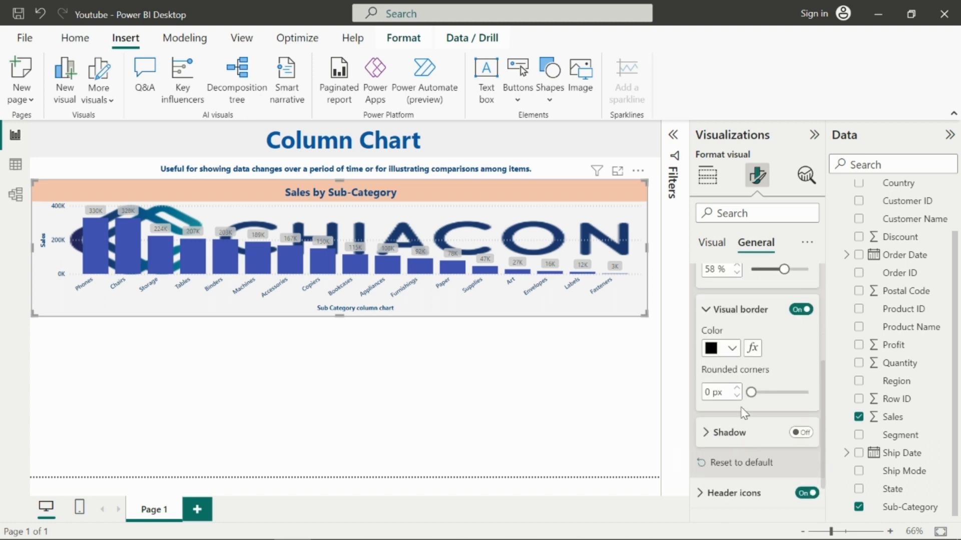
pyautogui.click(732, 349)
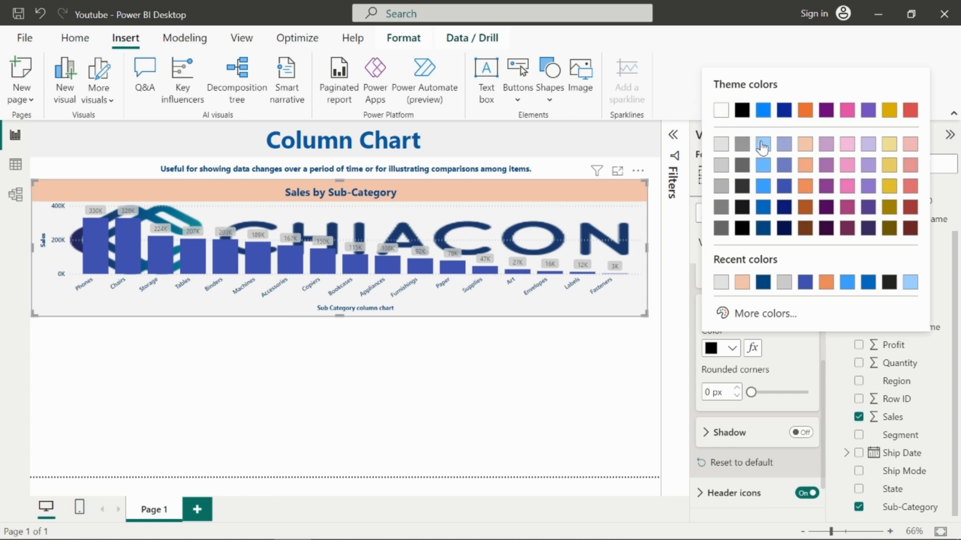
pyautogui.click(910, 183)
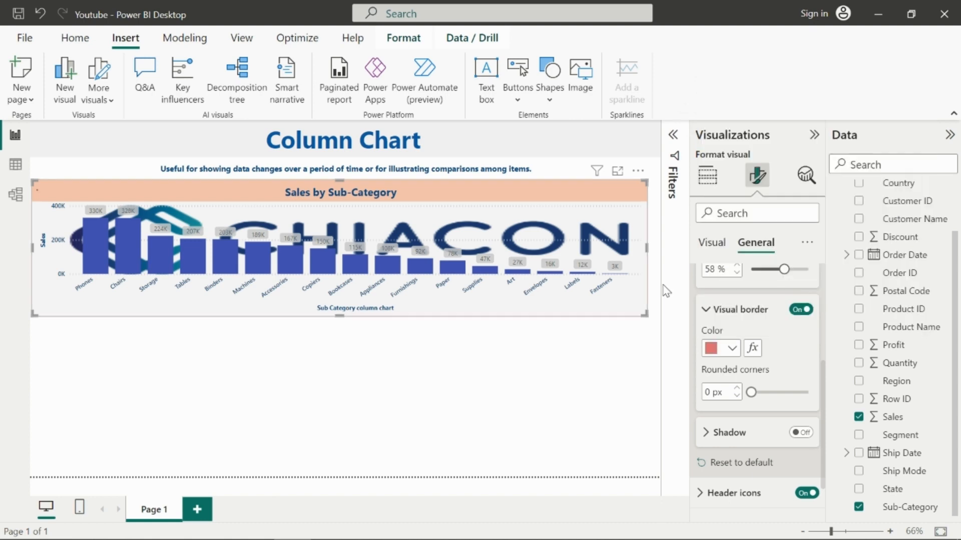
pyautogui.click(608, 358)
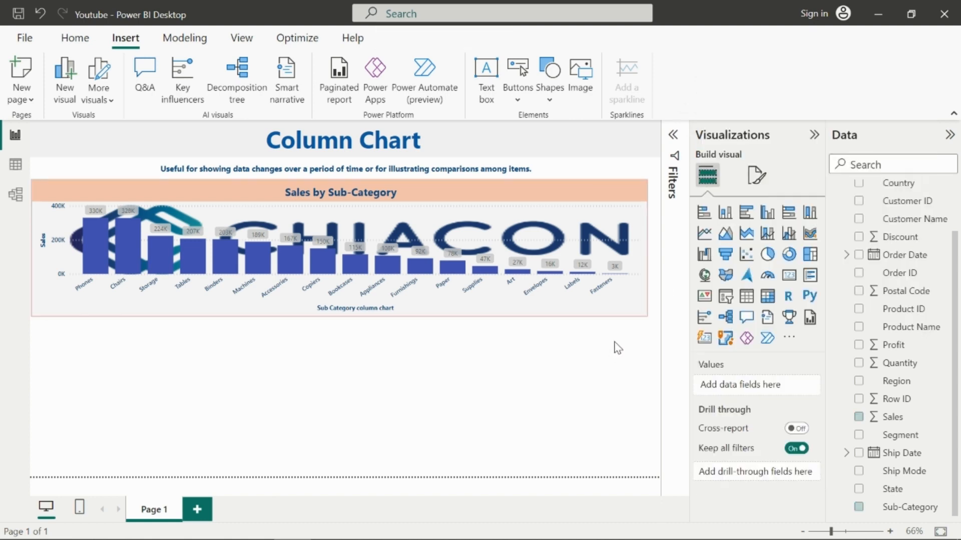
# Step: Give the chart's visual border slightly rounded corners
pyautogui.click(647, 317)
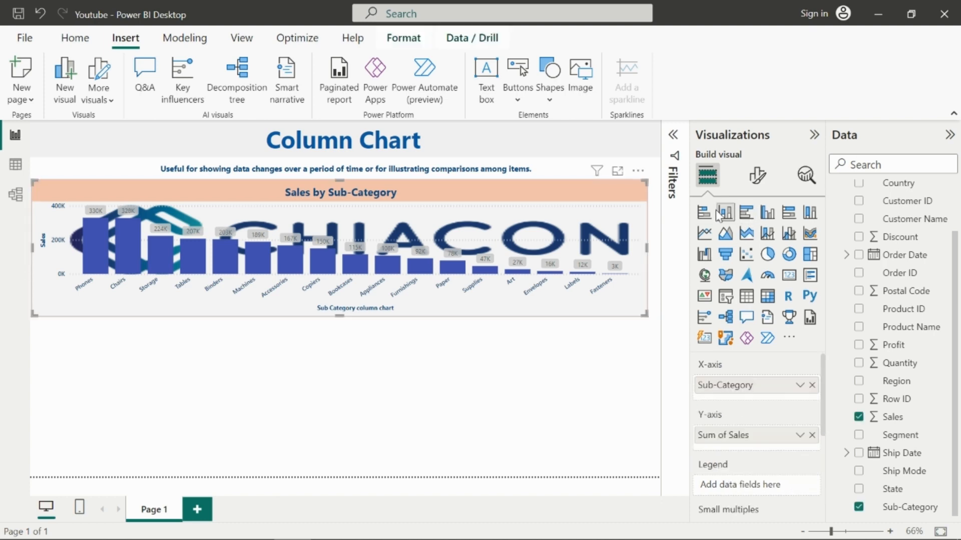
pyautogui.click(756, 175)
pyautogui.click(756, 242)
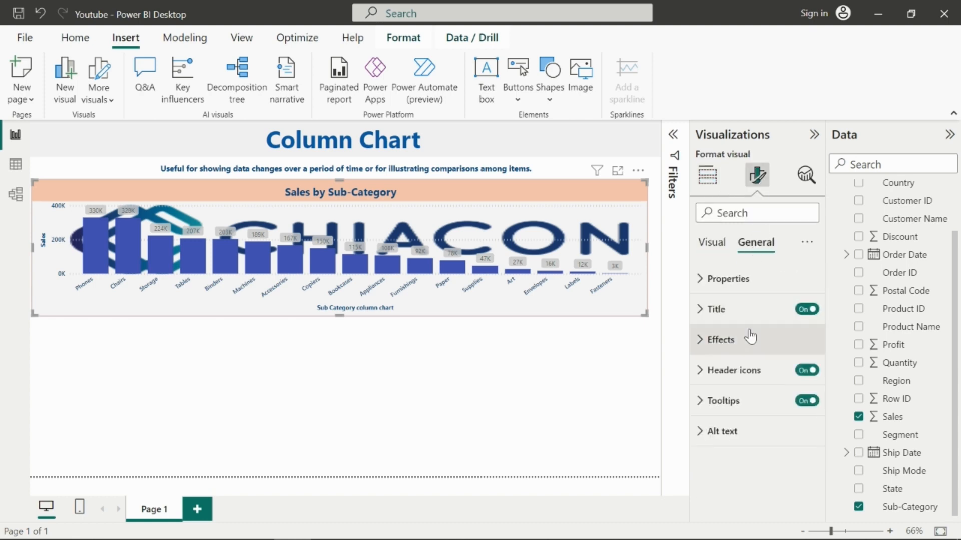
pyautogui.click(720, 345)
pyautogui.scroll(-2, 742, 374)
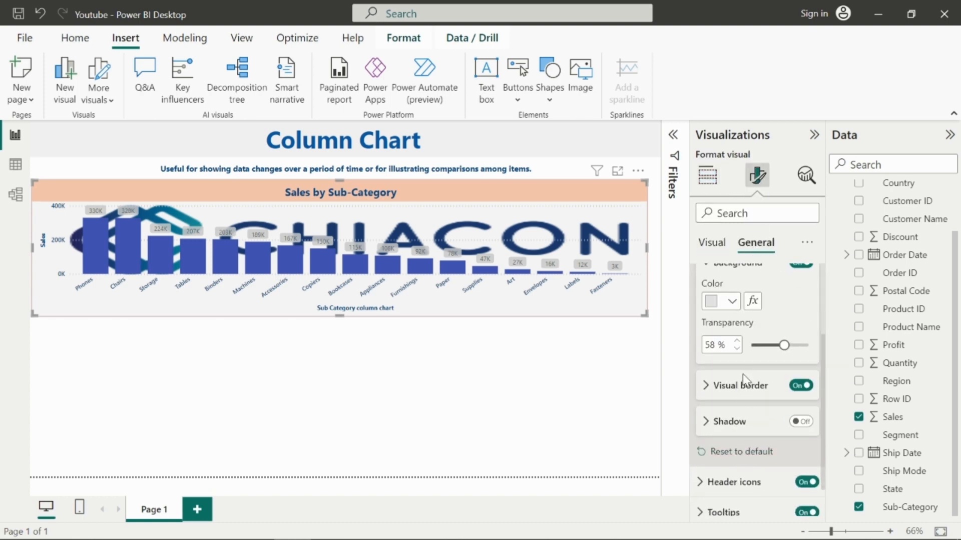
pyautogui.click(740, 384)
pyautogui.scroll(-2, 752, 423)
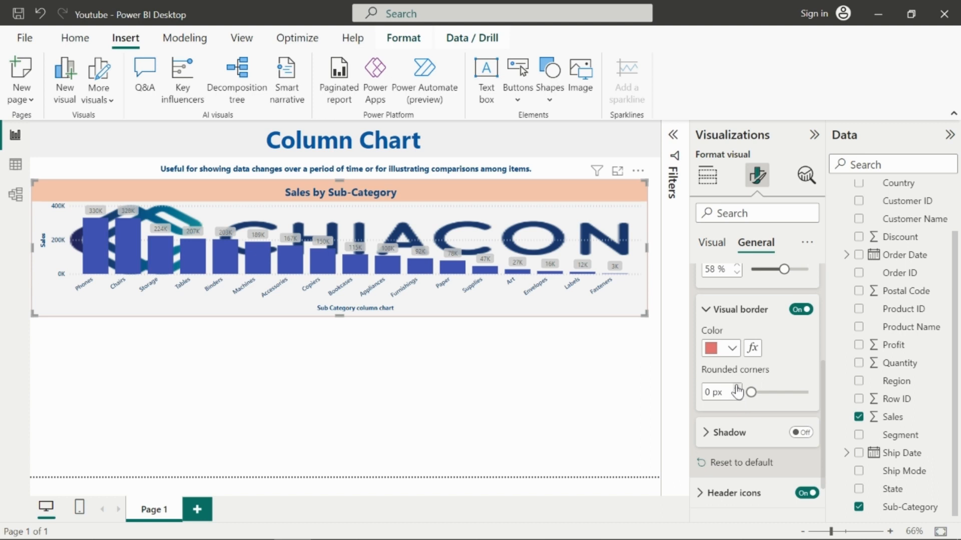
pyautogui.click(737, 388)
pyautogui.click(736, 389)
pyautogui.click(737, 388)
pyautogui.click(583, 354)
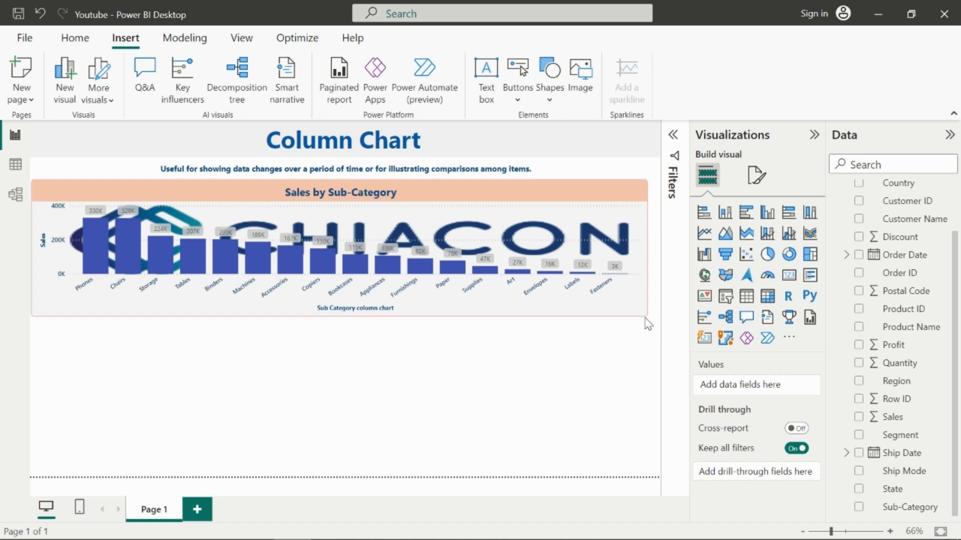
# Step: Turn on the chart's shadow with an Outside offset and a Center position
pyautogui.click(645, 306)
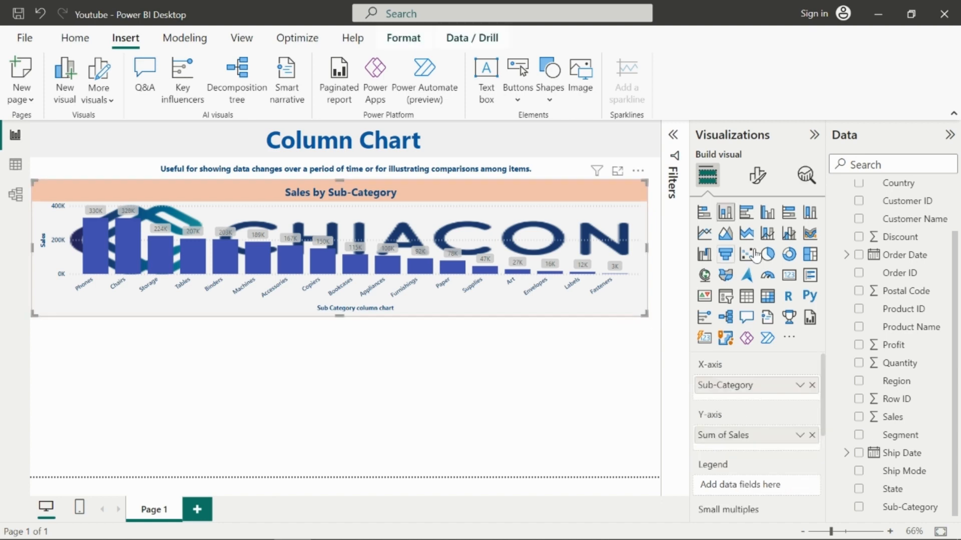
pyautogui.click(756, 175)
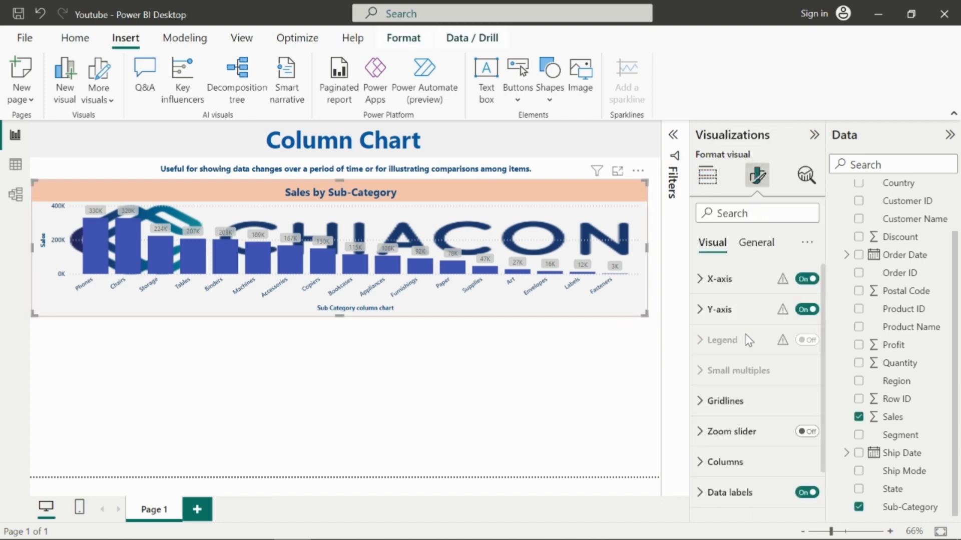
pyautogui.click(768, 250)
pyautogui.click(706, 344)
pyautogui.scroll(-1, 749, 456)
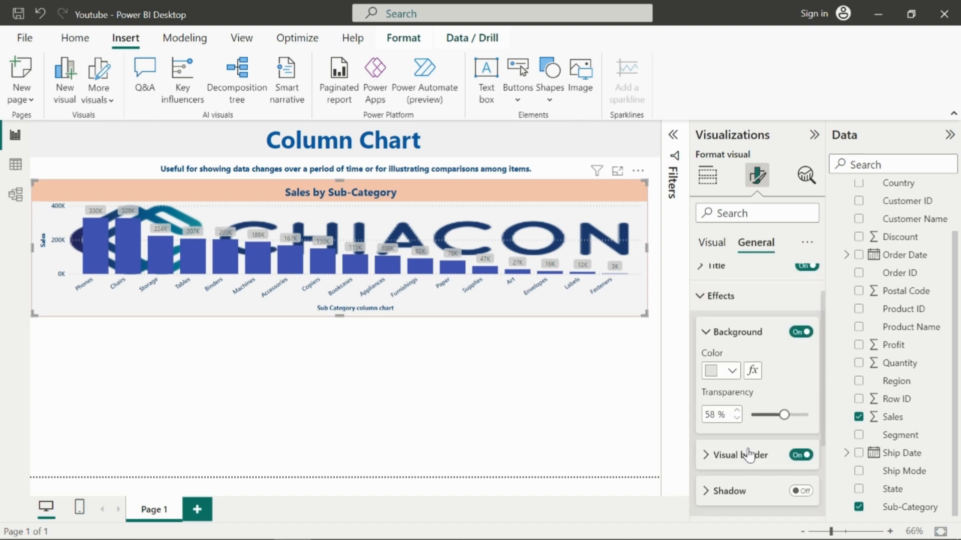
pyautogui.scroll(-2, 749, 455)
pyautogui.click(739, 421)
pyautogui.scroll(-1, 771, 380)
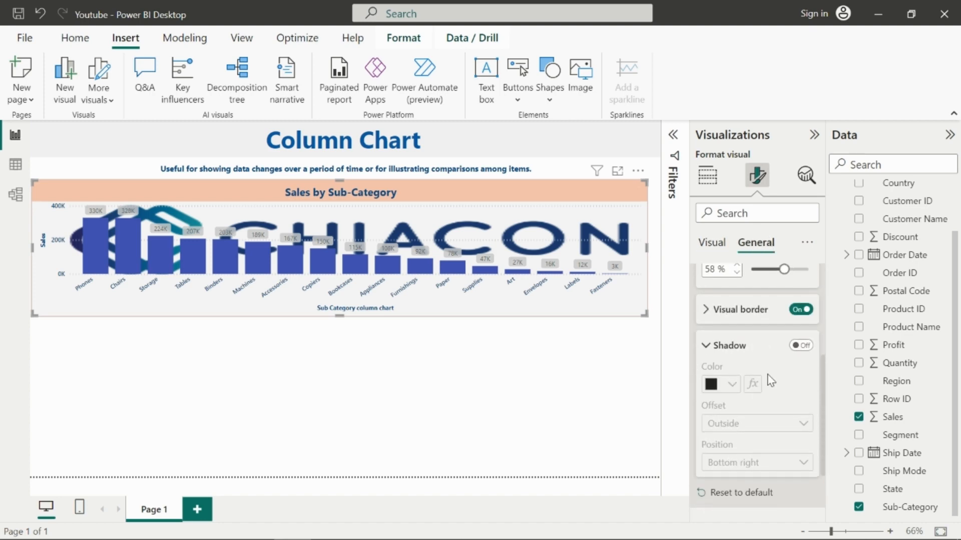
pyautogui.click(791, 346)
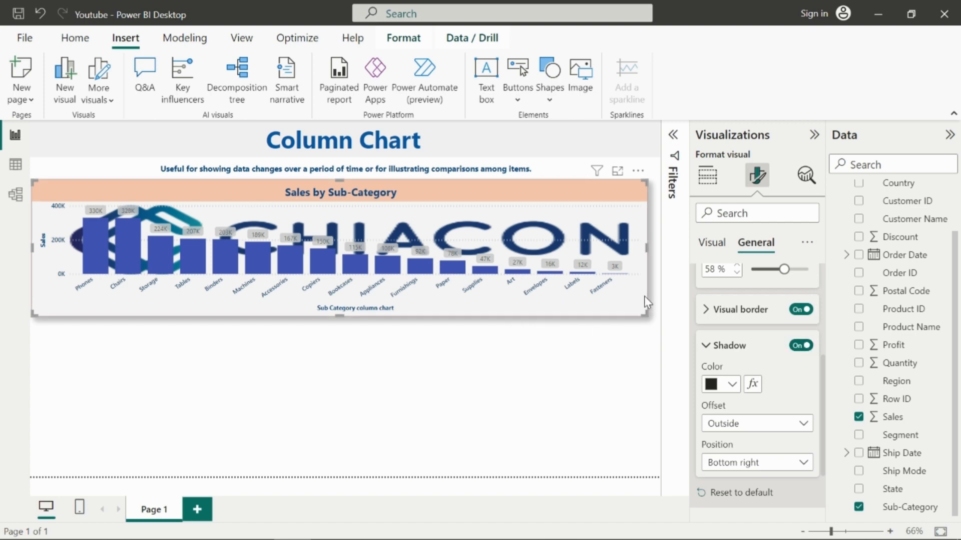
pyautogui.click(732, 385)
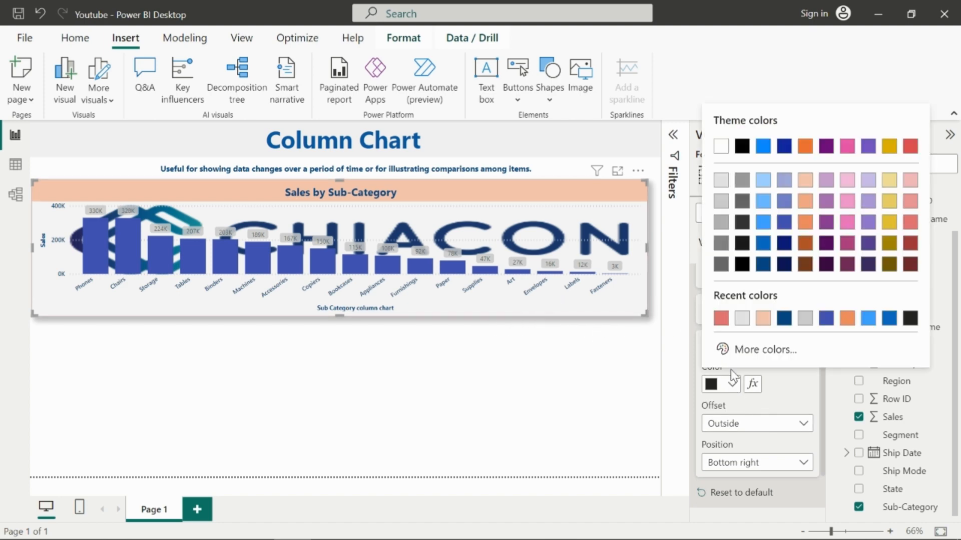
pyautogui.click(727, 209)
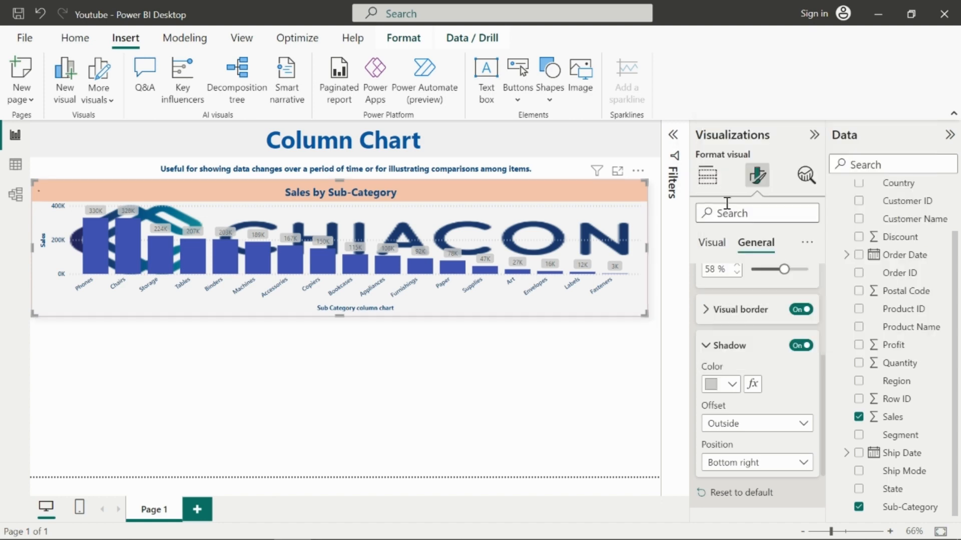
pyautogui.click(748, 430)
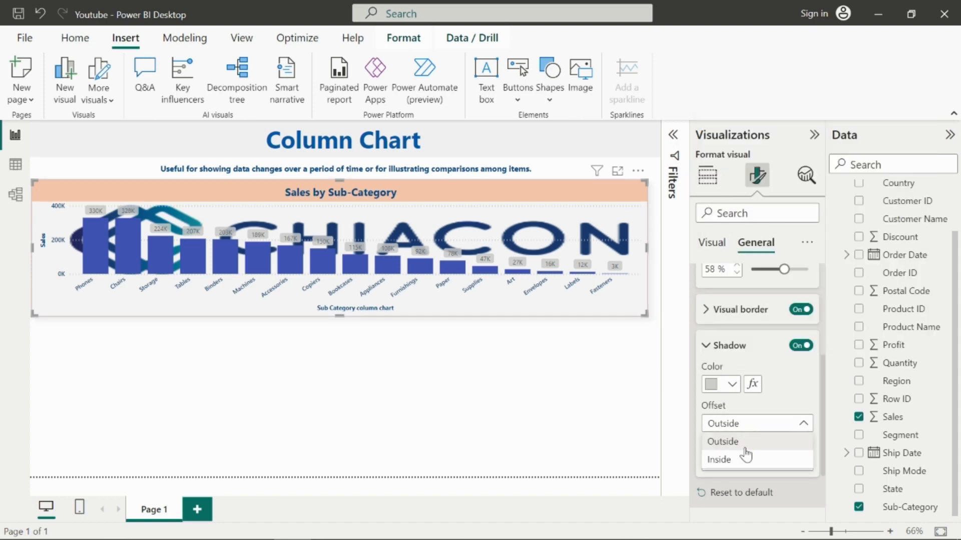
pyautogui.click(745, 442)
pyautogui.click(757, 463)
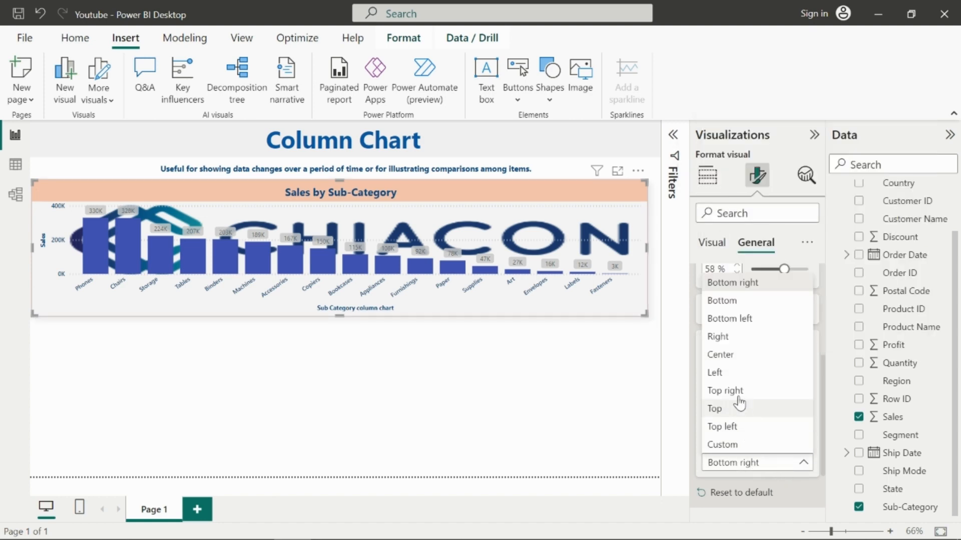
pyautogui.click(734, 361)
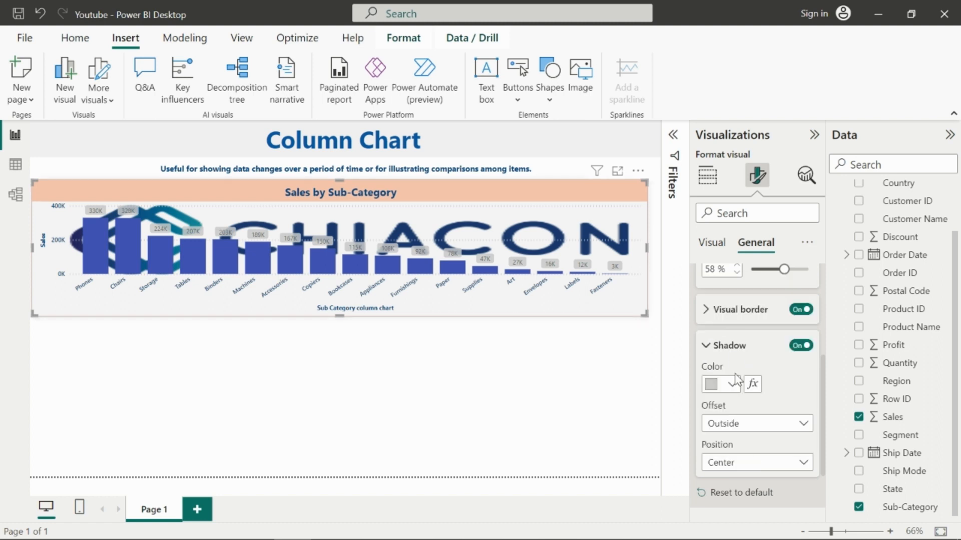
# Step: Set the shadow color to dark gray
pyautogui.click(733, 383)
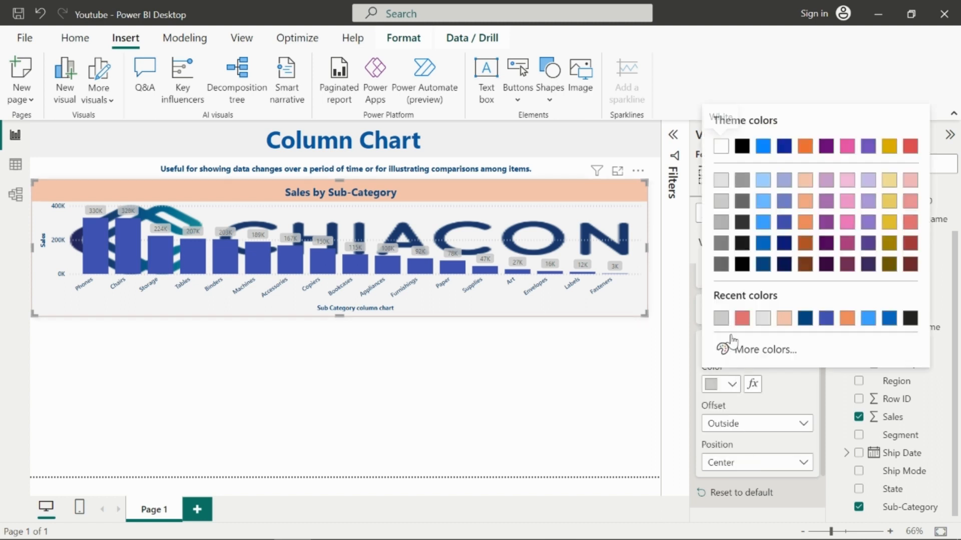
pyautogui.click(724, 245)
pyautogui.click(615, 376)
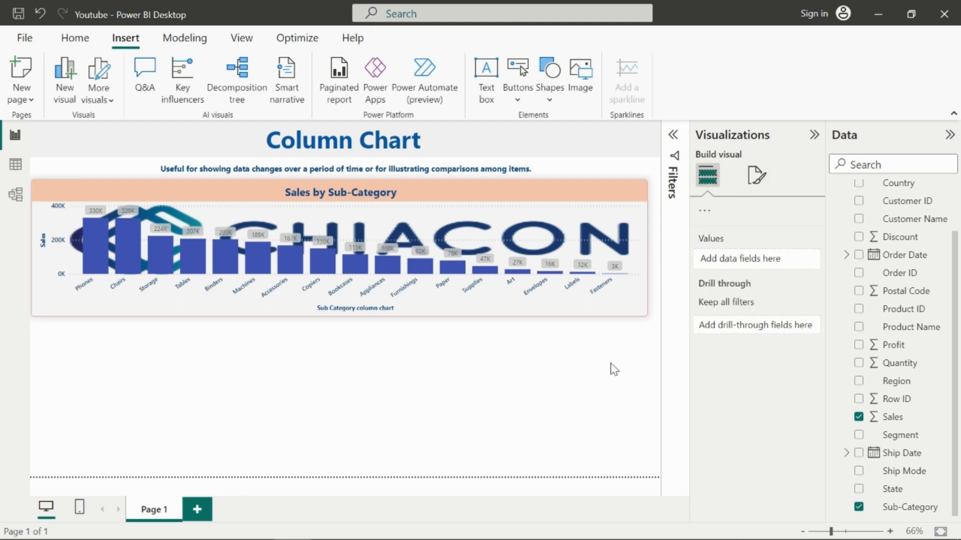
# Step: Open the chart's header icon color settings
pyautogui.click(487, 313)
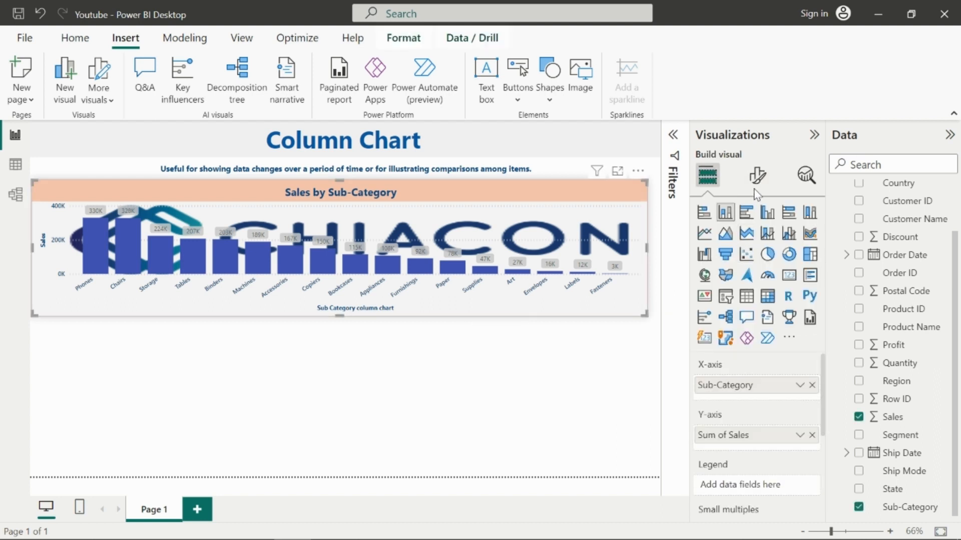
pyautogui.click(757, 176)
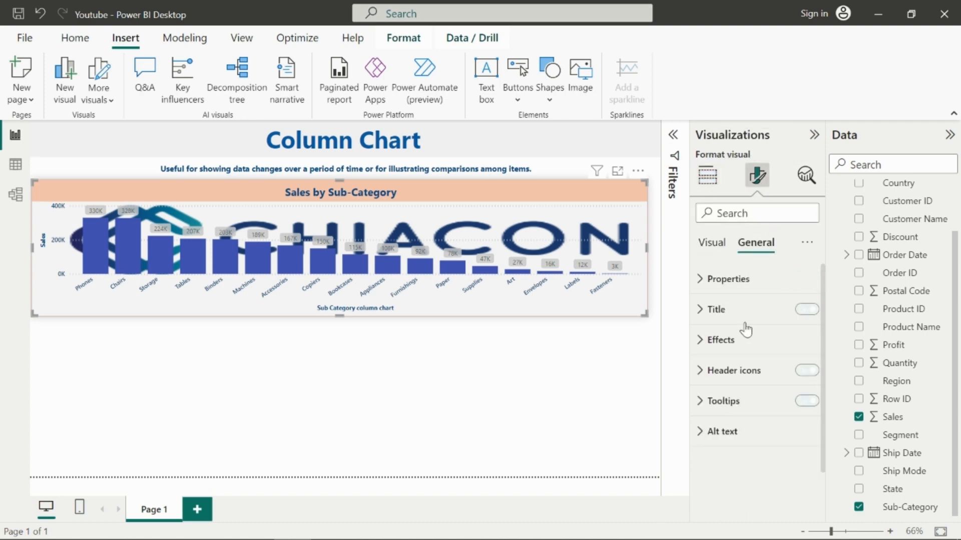
pyautogui.click(698, 371)
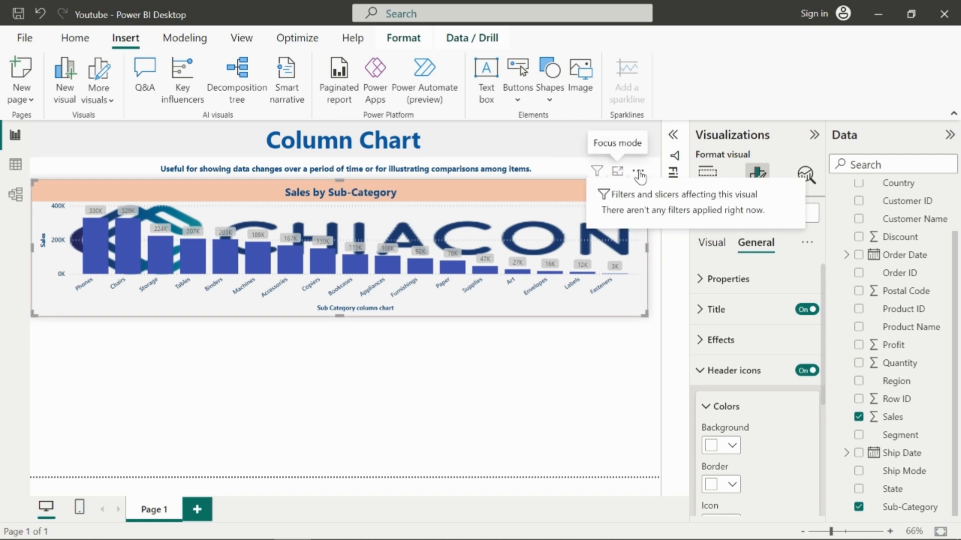
pyautogui.scroll(-2, 750, 425)
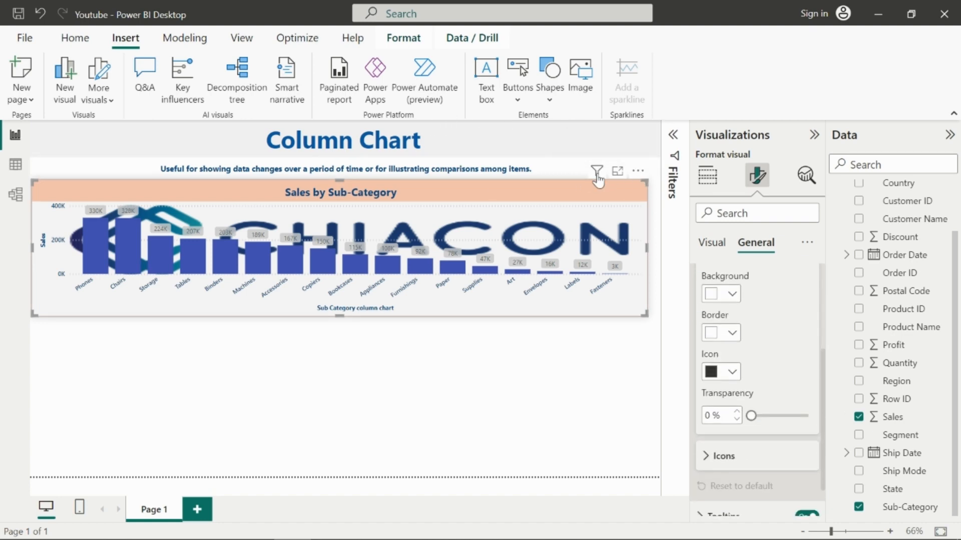
pyautogui.scroll(1, 763, 305)
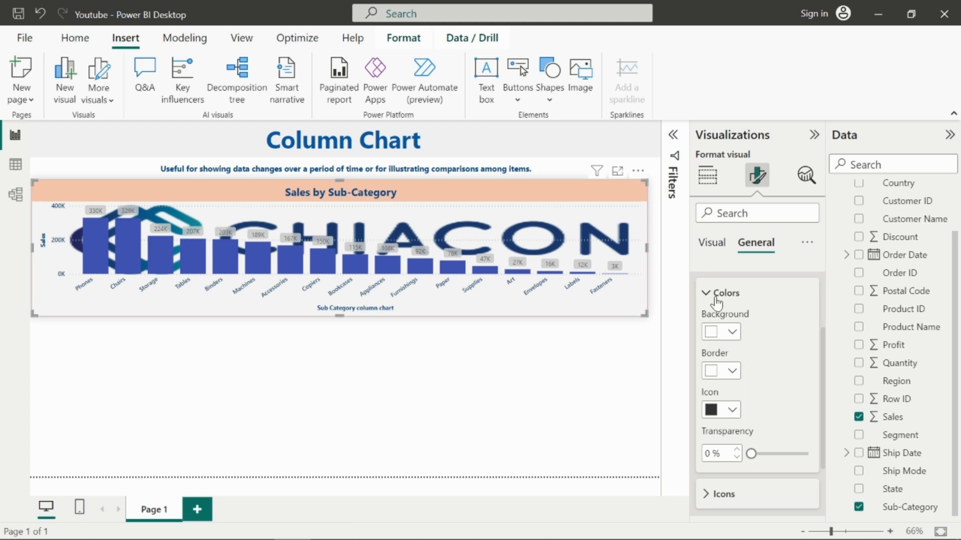
# Step: Set the chart header's background color to gray and its border color to white
pyautogui.click(733, 332)
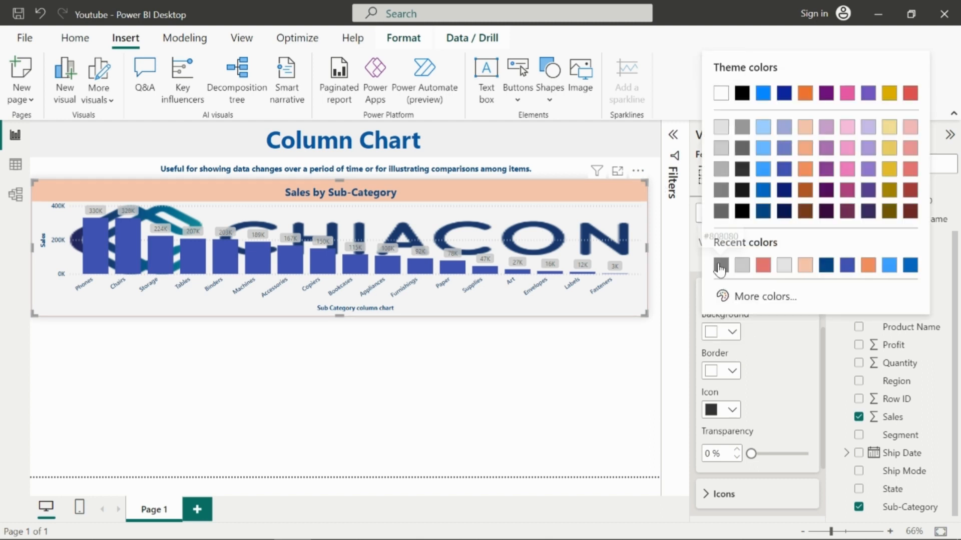
pyautogui.click(721, 263)
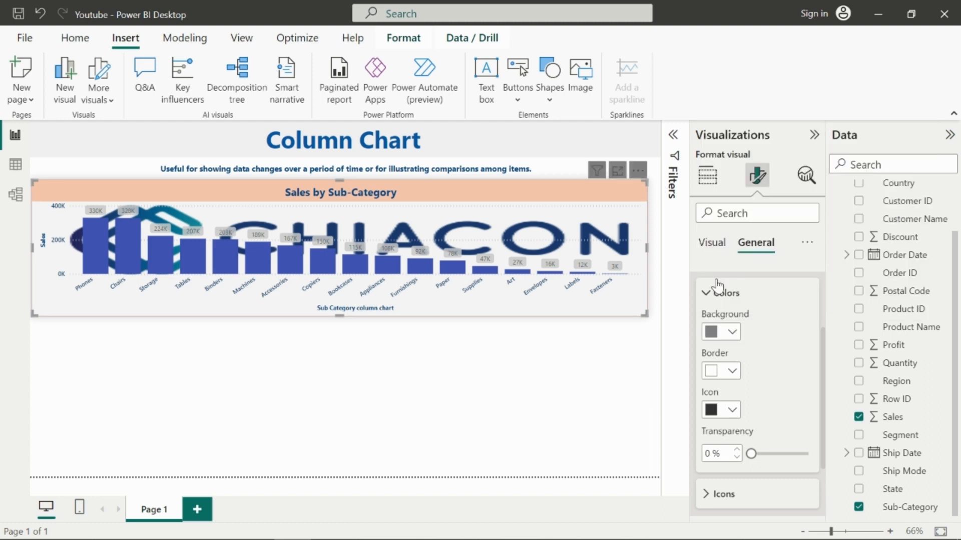
pyautogui.click(731, 371)
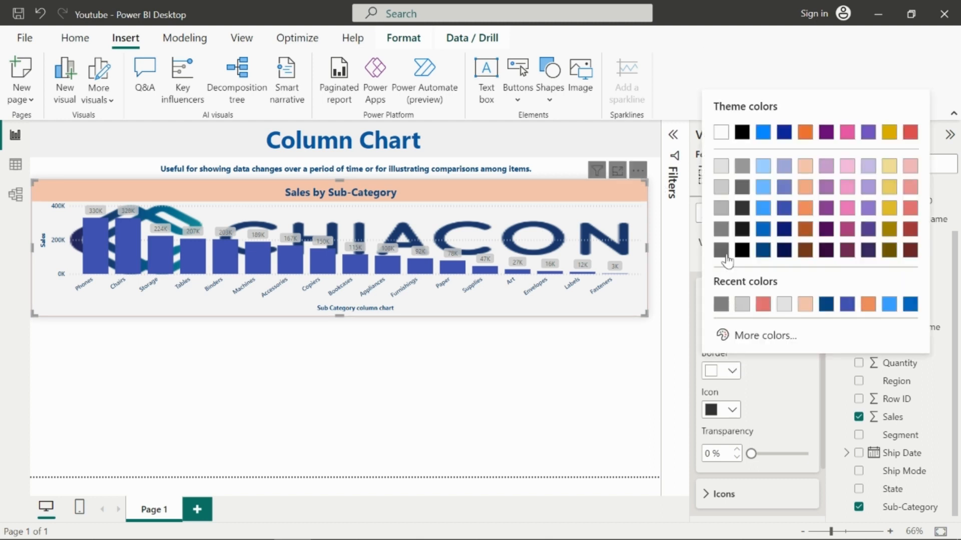
pyautogui.click(721, 134)
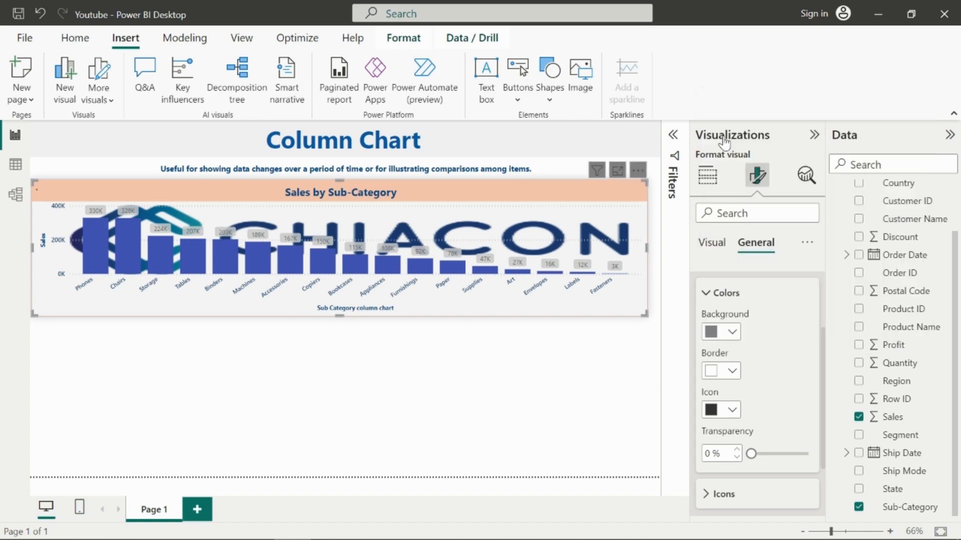
# Step: Set the header icon transparency to 63% and the icon color to black
pyautogui.click(732, 410)
pyautogui.click(724, 172)
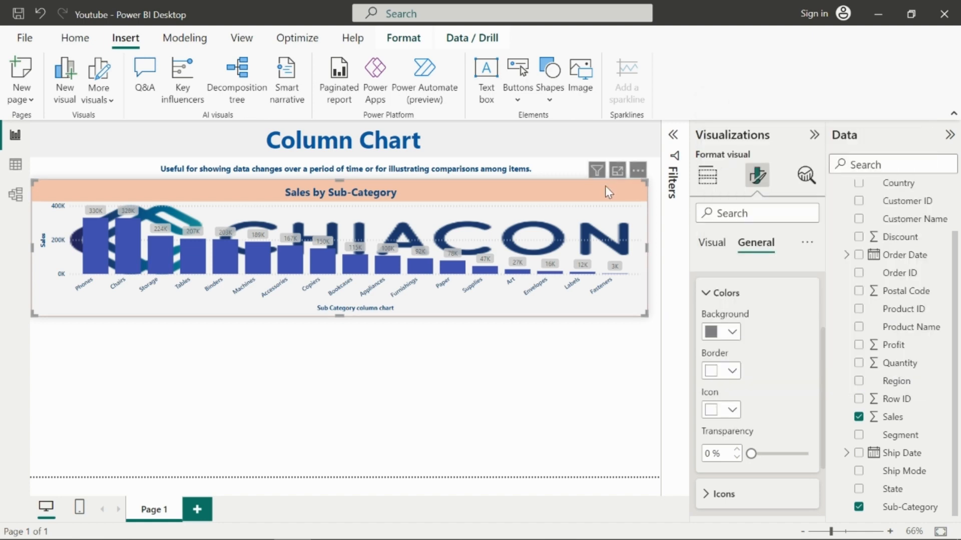
pyautogui.moveTo(750, 449); pyautogui.dragTo(786, 455)
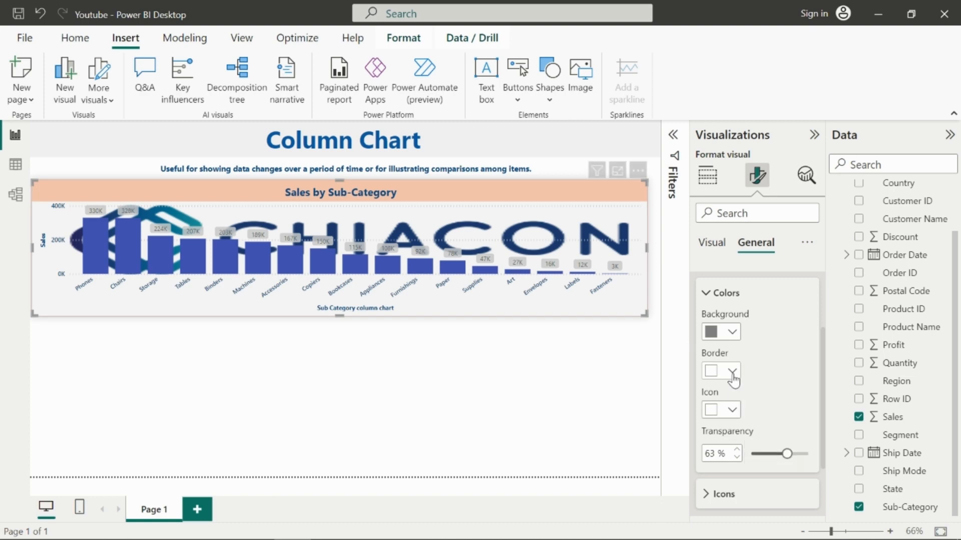
pyautogui.click(732, 410)
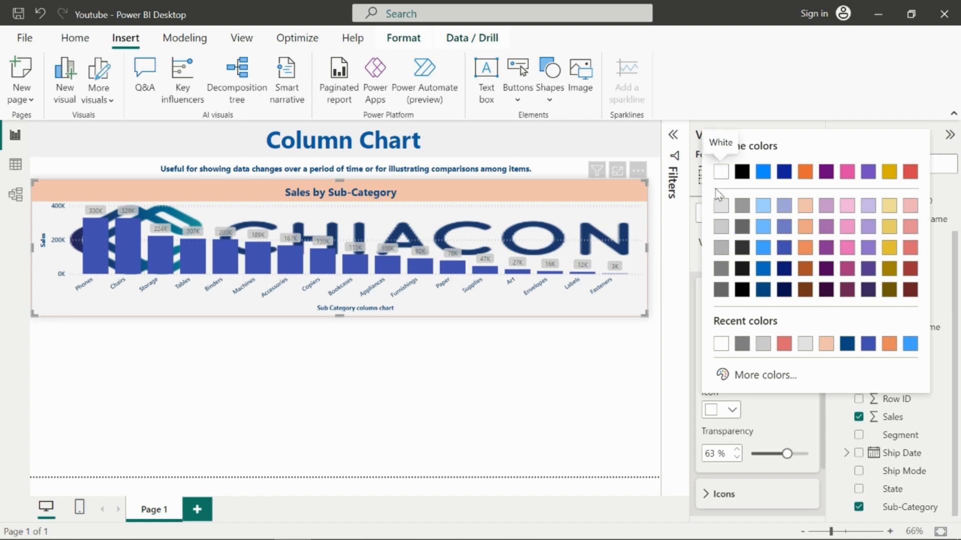
pyautogui.click(742, 172)
# Step: Open the header Icons options and review the icon toggles
pyautogui.scroll(-3, 743, 405)
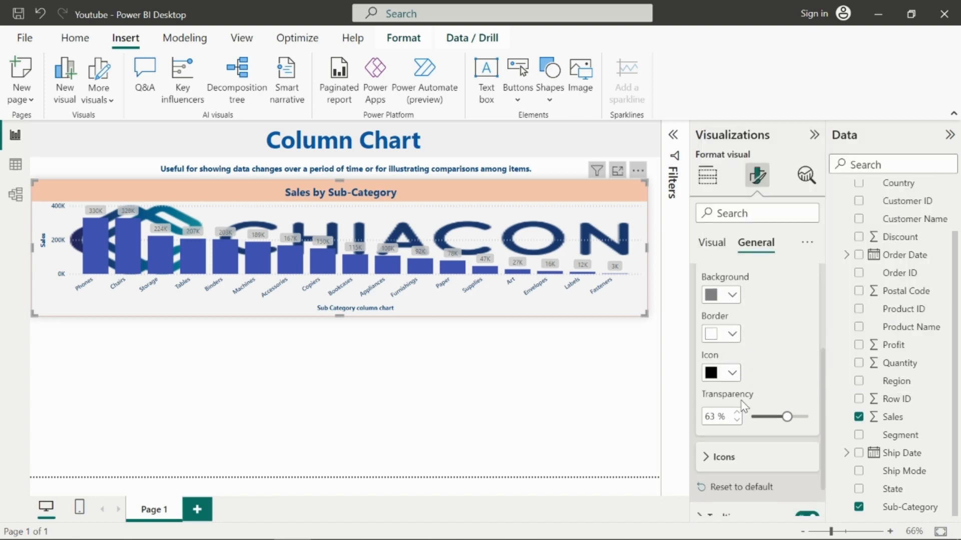
pyautogui.click(720, 412)
pyautogui.scroll(-5, 756, 380)
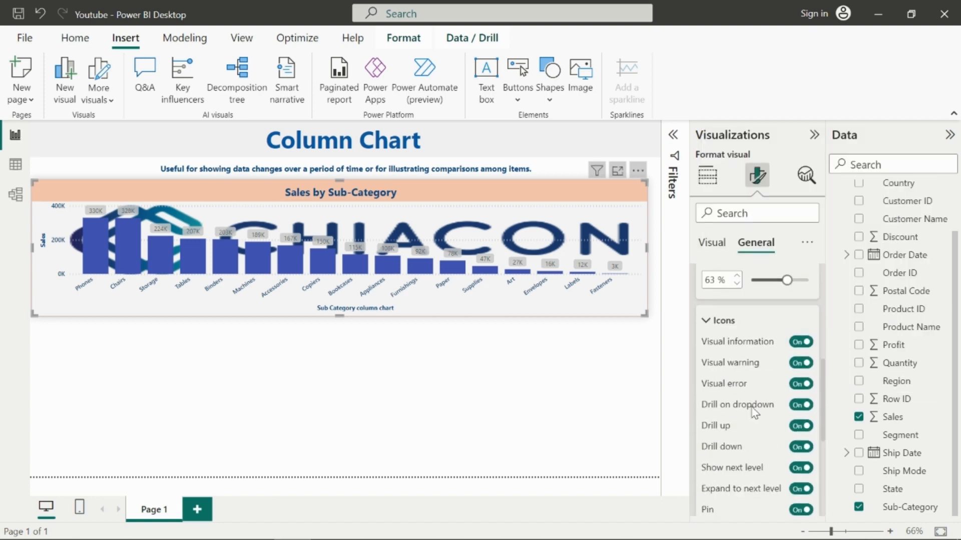
pyautogui.scroll(1, 805, 318)
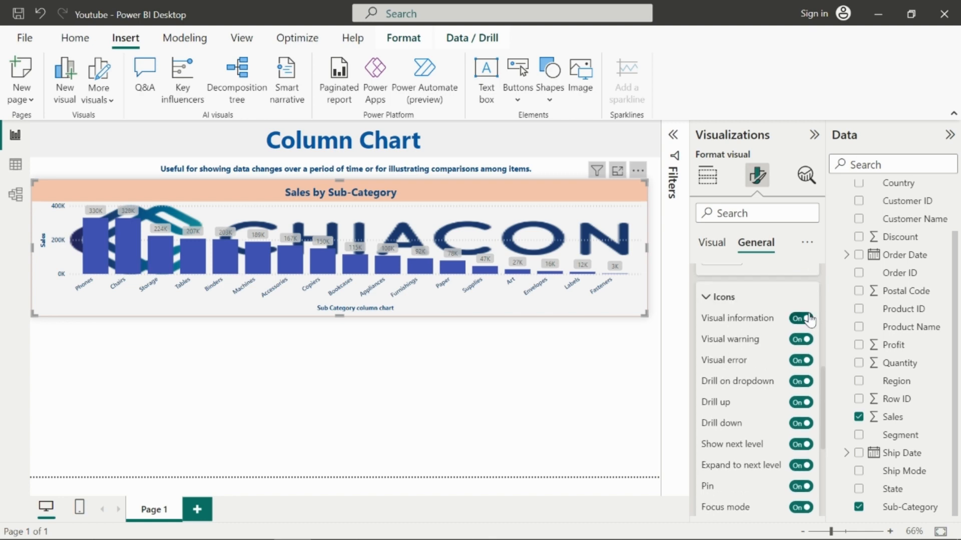
pyautogui.click(802, 319)
# Step: Open the Tooltips options and preview the tooltips on the chart's bars
pyautogui.scroll(-5, 787, 424)
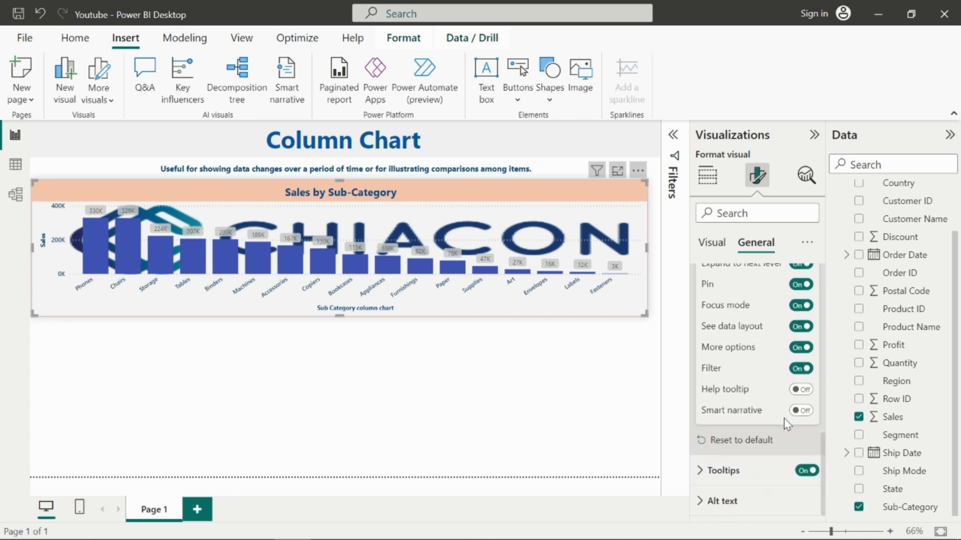
pyautogui.click(723, 471)
pyautogui.scroll(-5, 725, 450)
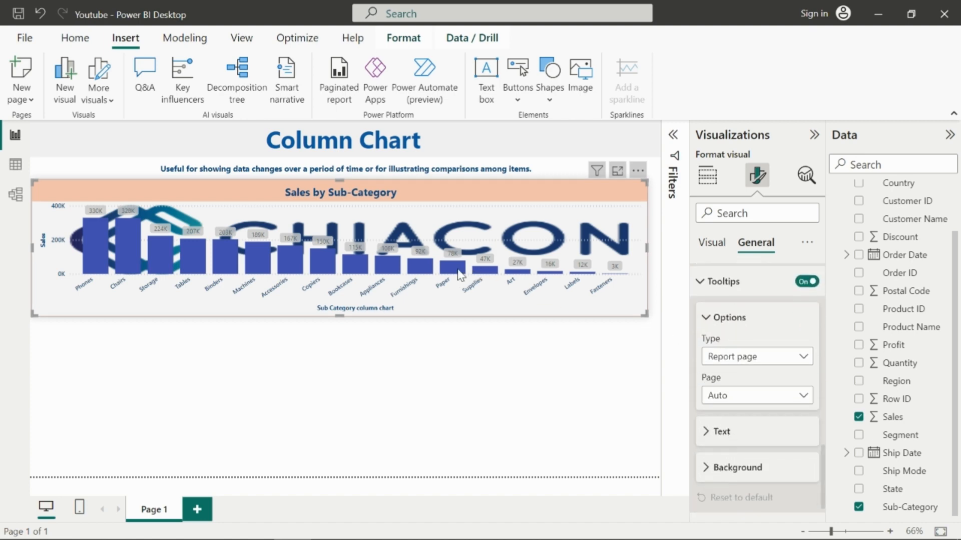
pyautogui.moveTo(458, 270)
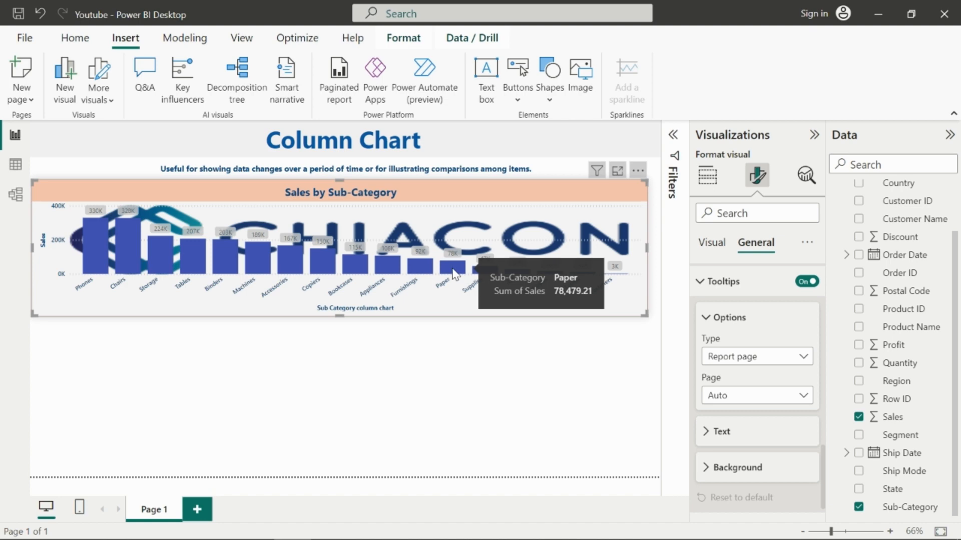
pyautogui.moveTo(421, 272)
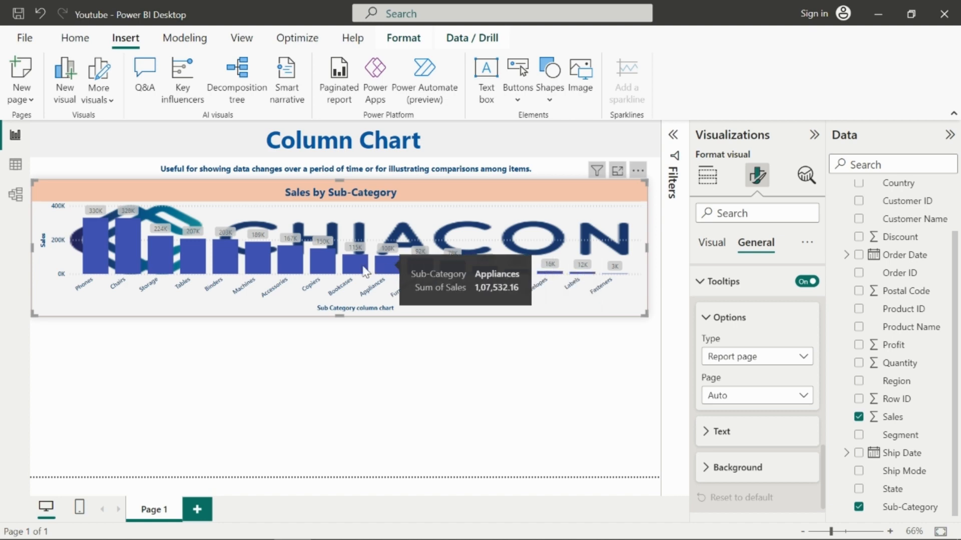
# Step: Set the tooltip background color to black
pyautogui.click(715, 431)
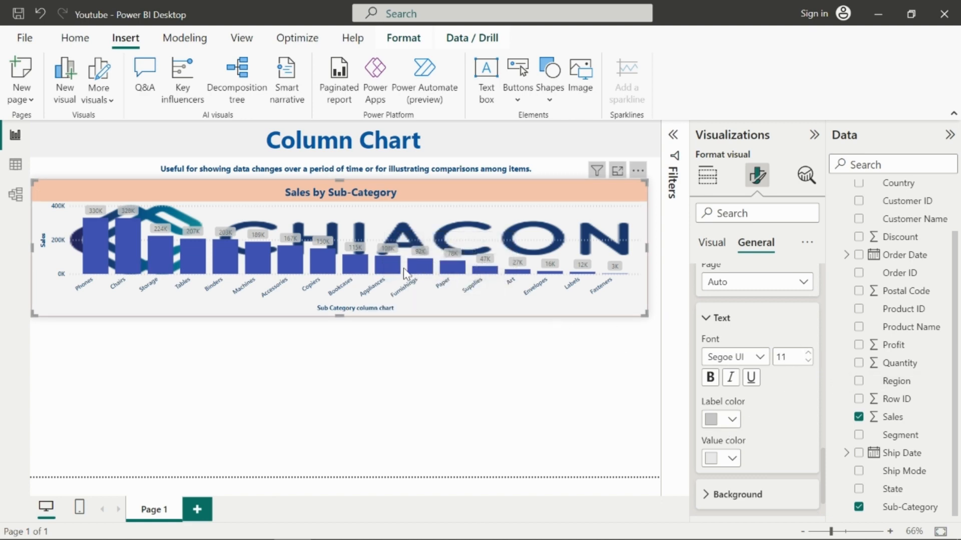
pyautogui.moveTo(418, 271)
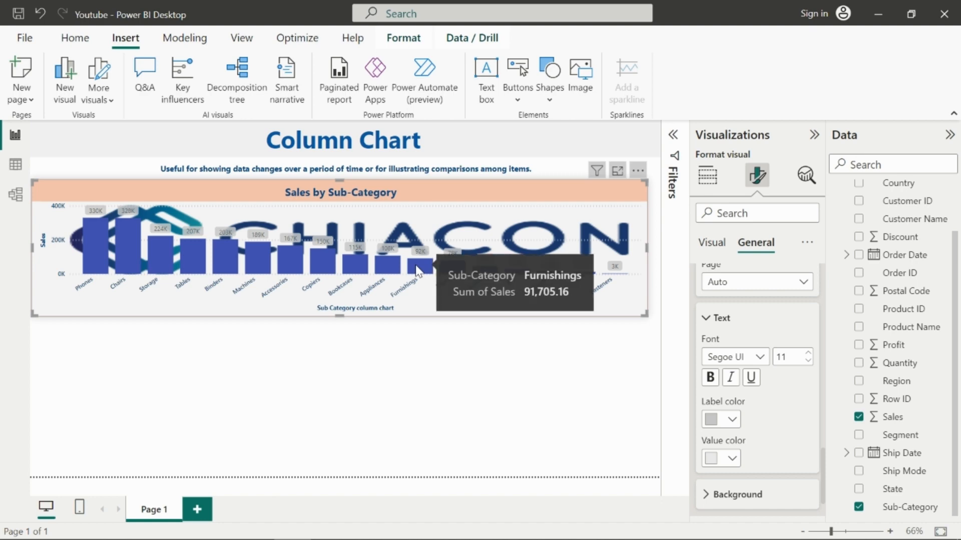
pyautogui.scroll(-1, 783, 434)
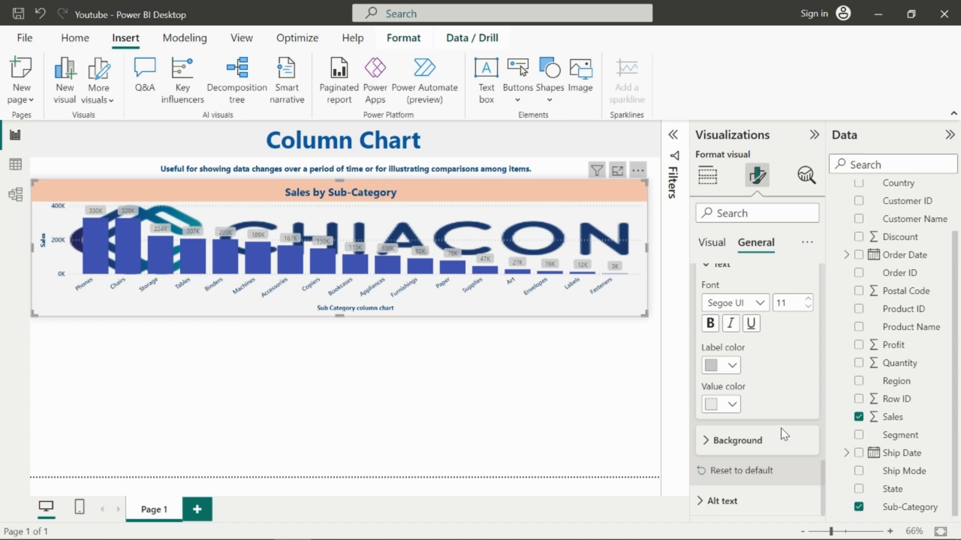
pyautogui.click(734, 434)
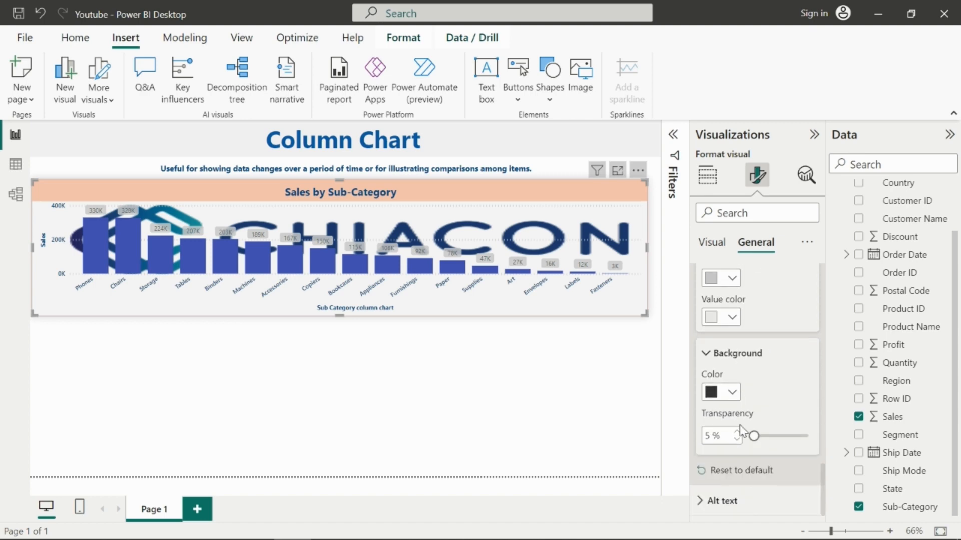
pyautogui.click(732, 392)
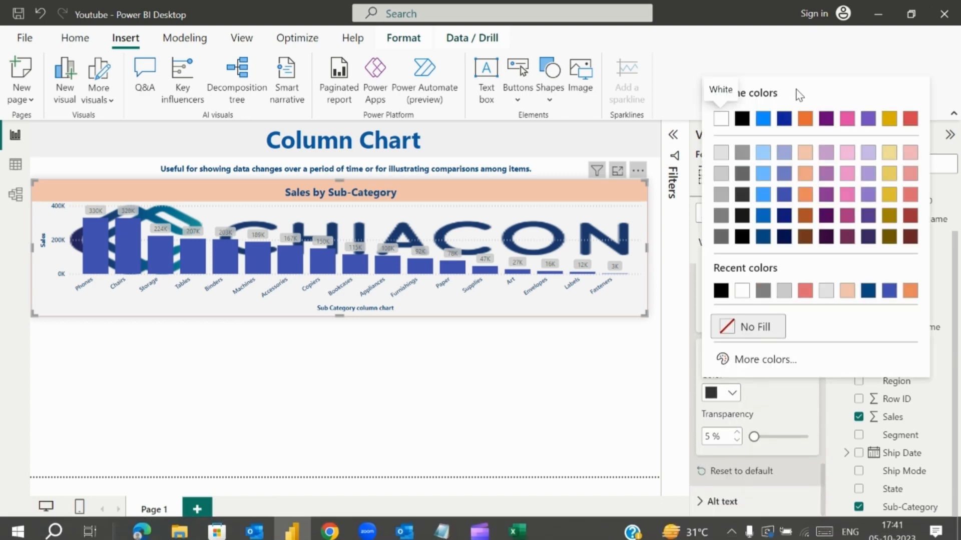
pyautogui.click(805, 237)
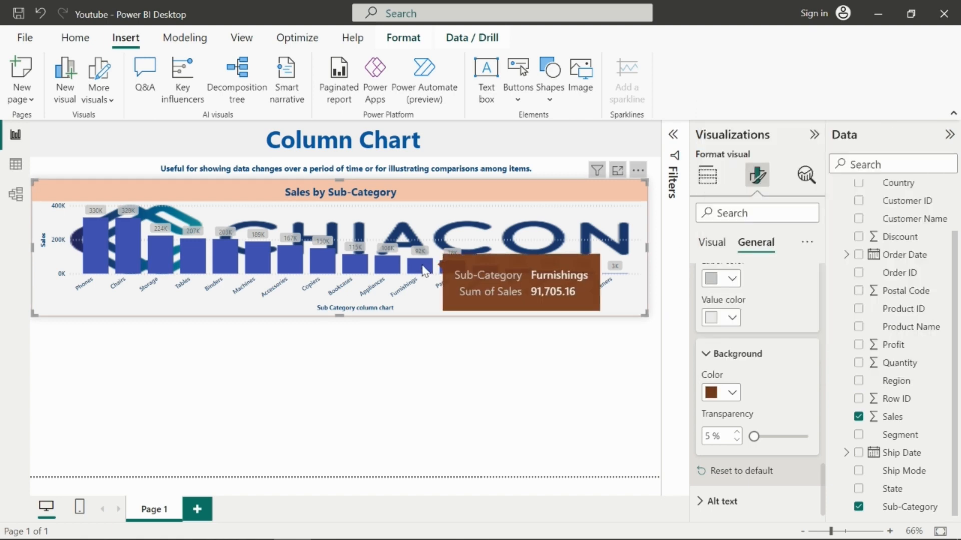
pyautogui.click(731, 393)
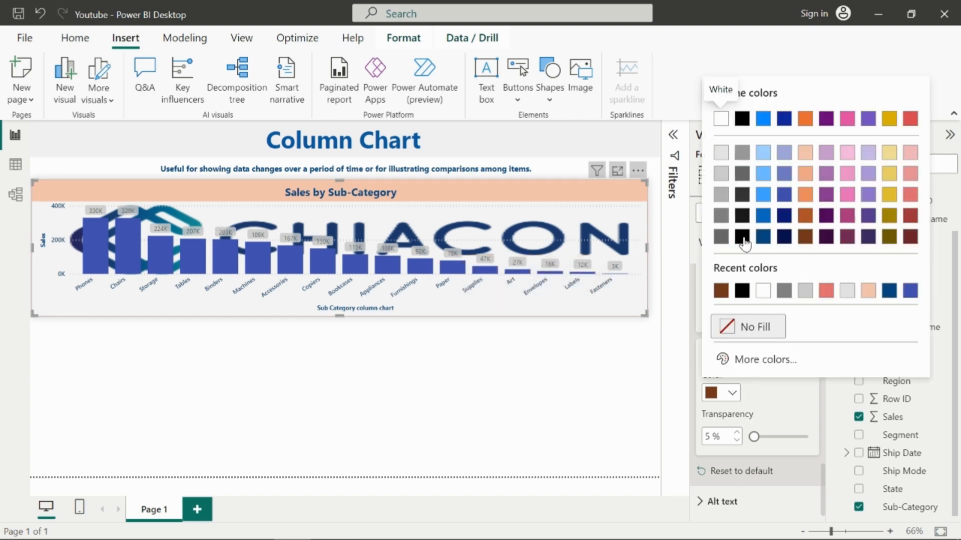
pyautogui.click(742, 290)
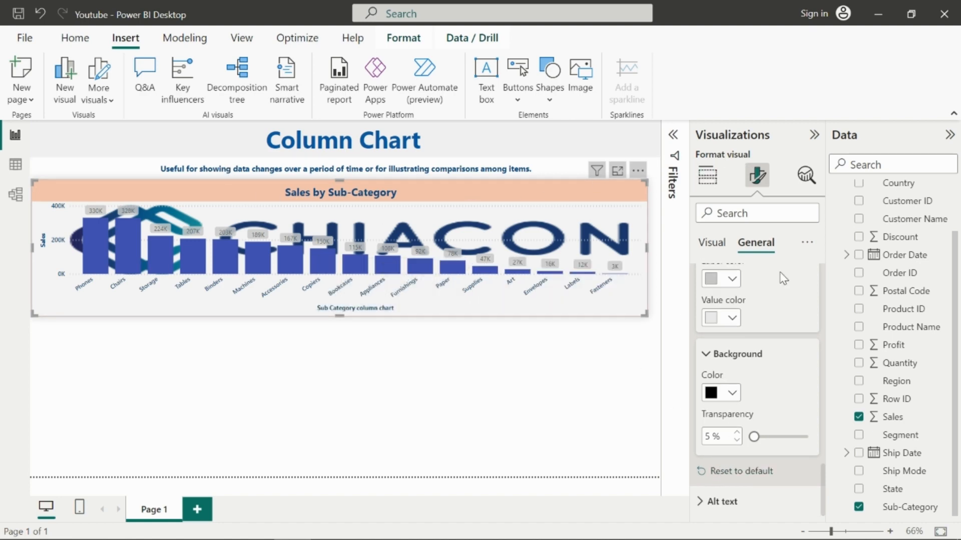
# Step: Add a new stacked column chart below the existing chart
pyautogui.click(713, 187)
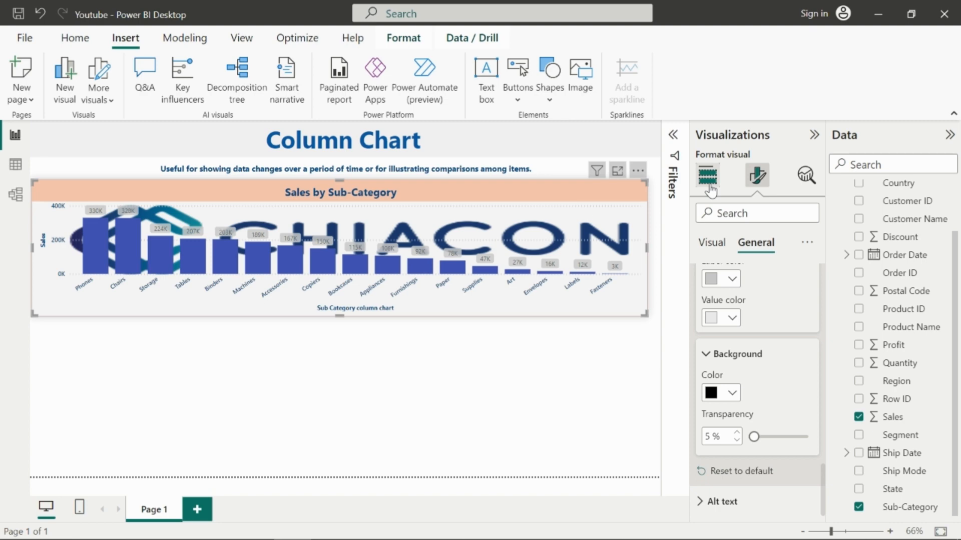
pyautogui.click(509, 374)
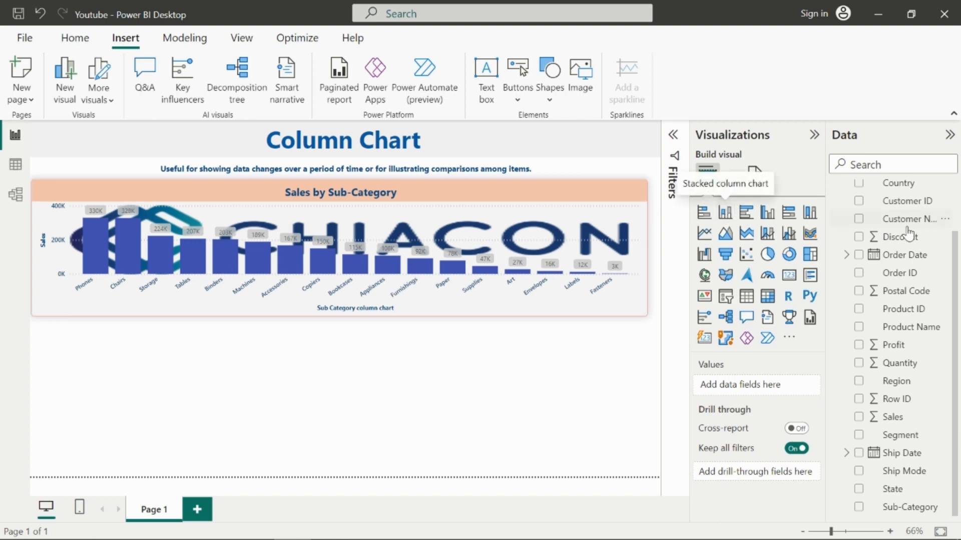
pyautogui.scroll(1, 879, 300)
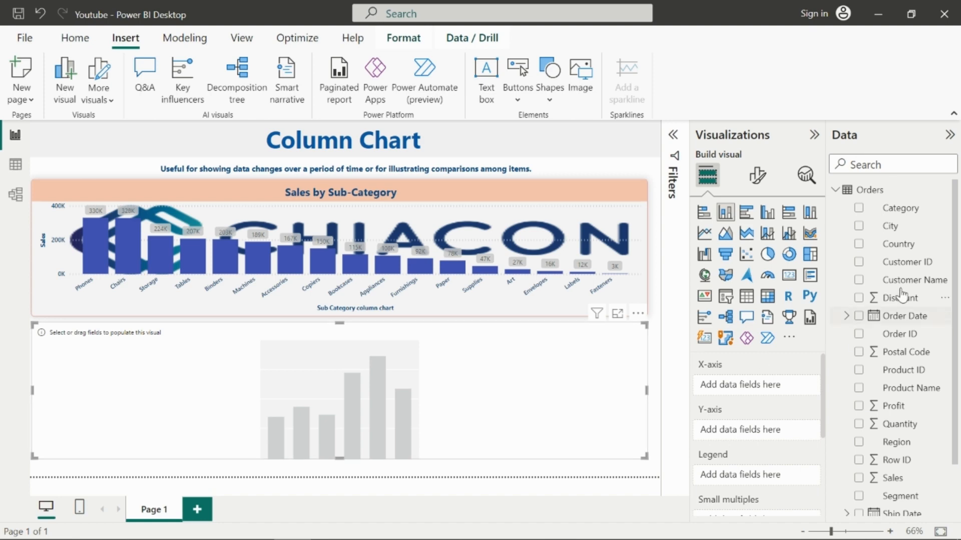
# Step: Add the Order Date hierarchy to the new chart's X-axis
pyautogui.click(854, 318)
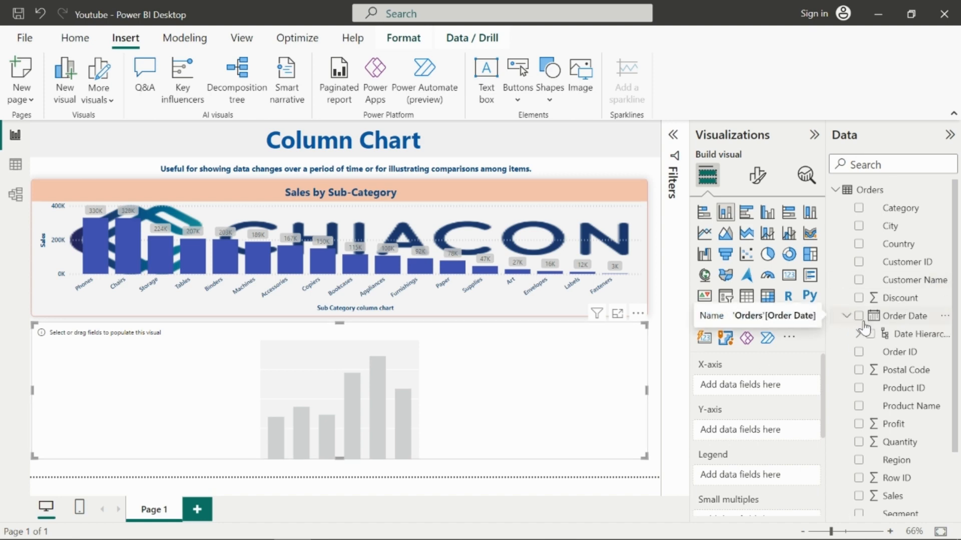
pyautogui.click(852, 317)
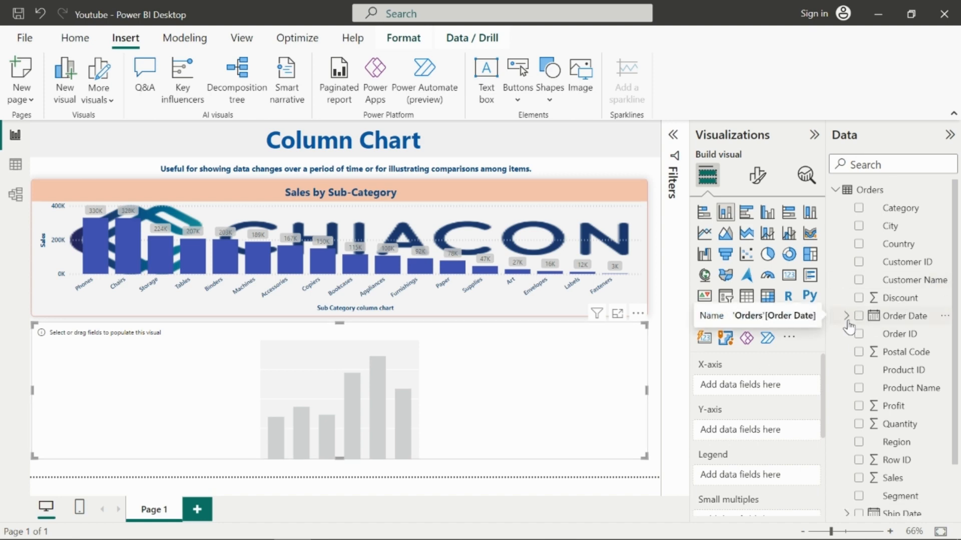
pyautogui.click(845, 317)
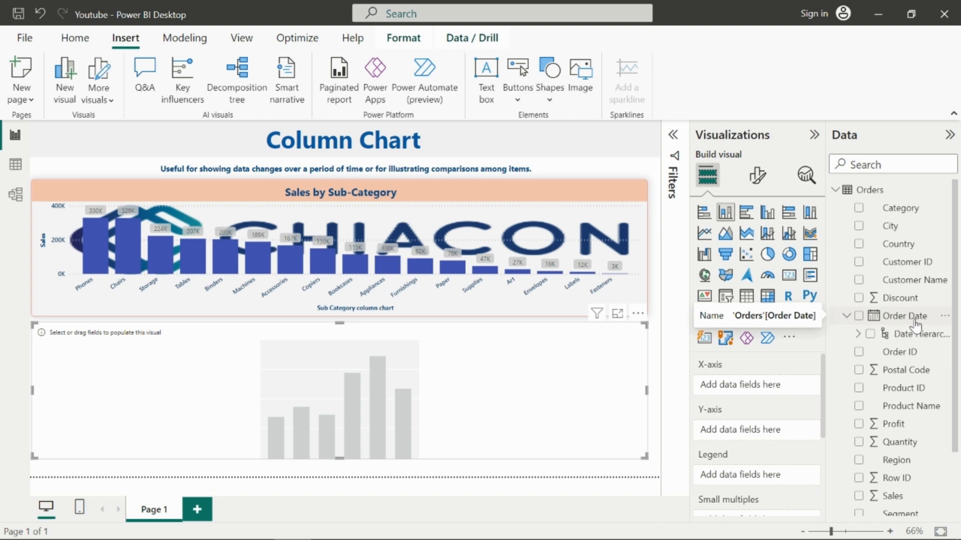
pyautogui.click(857, 334)
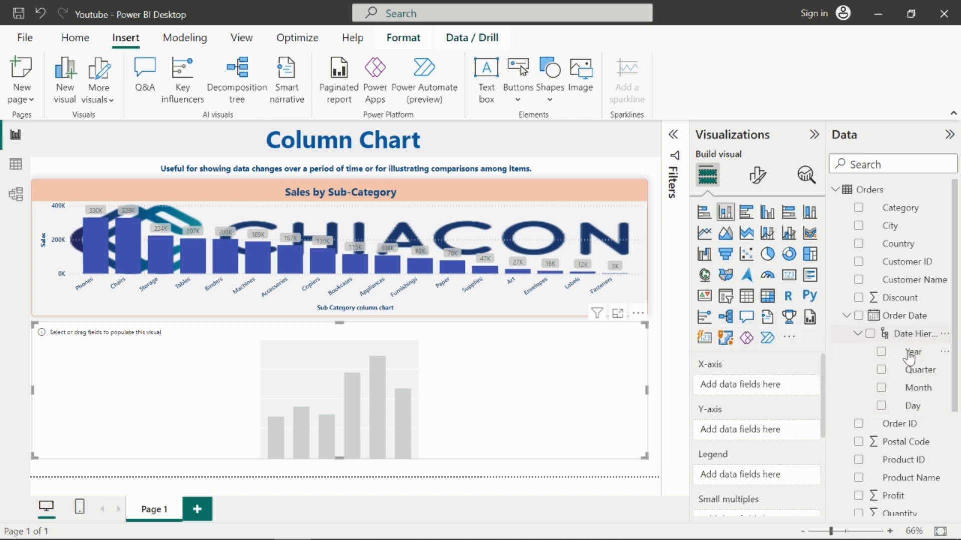
pyautogui.moveTo(908, 335); pyautogui.dragTo(780, 384)
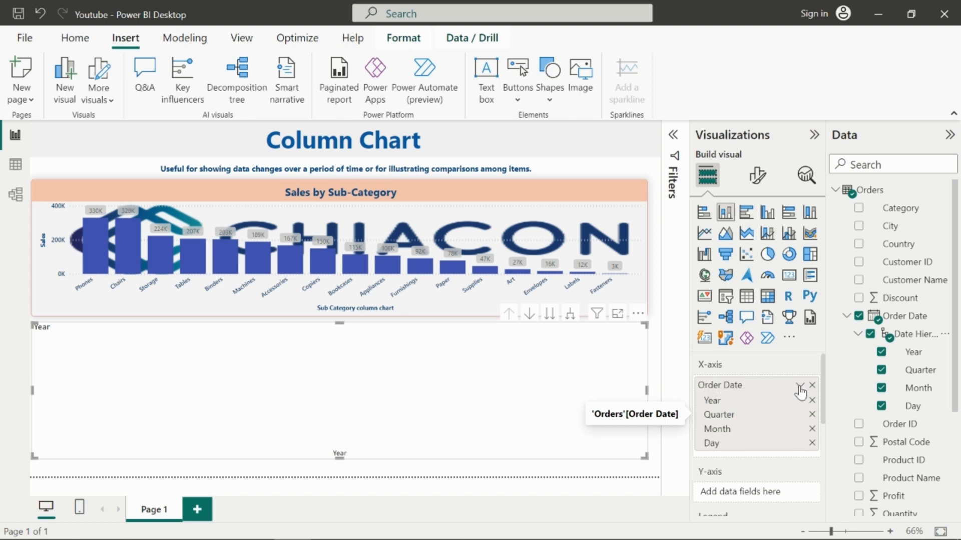
pyautogui.click(799, 387)
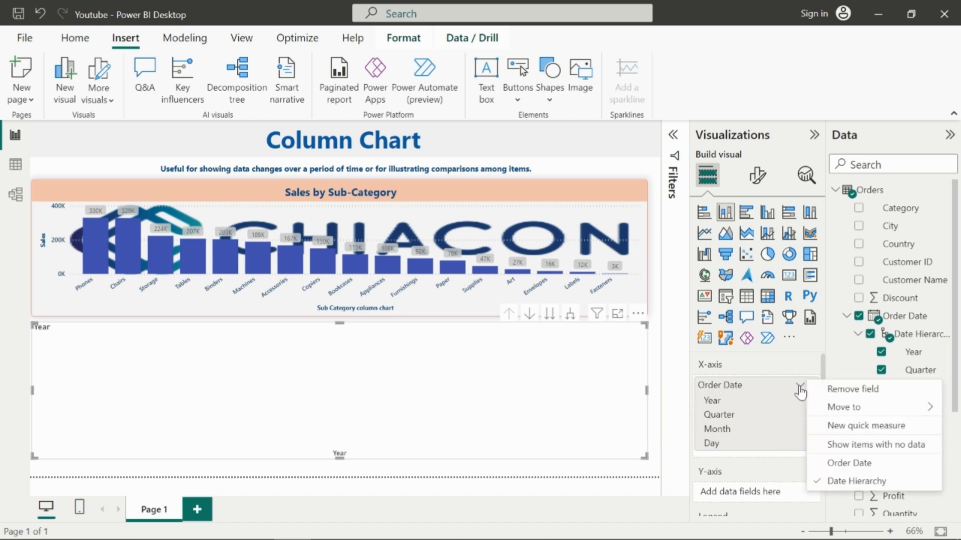
pyautogui.click(833, 466)
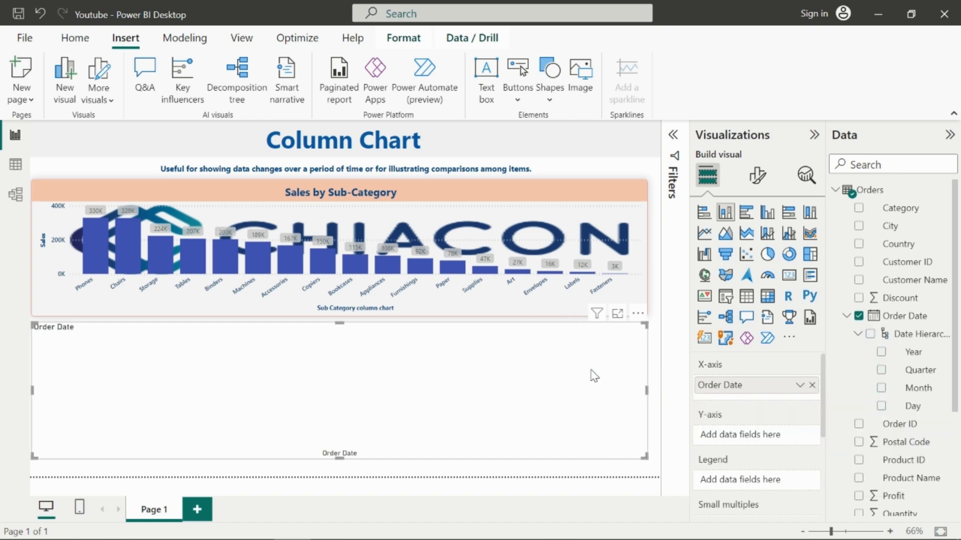
pyautogui.click(799, 385)
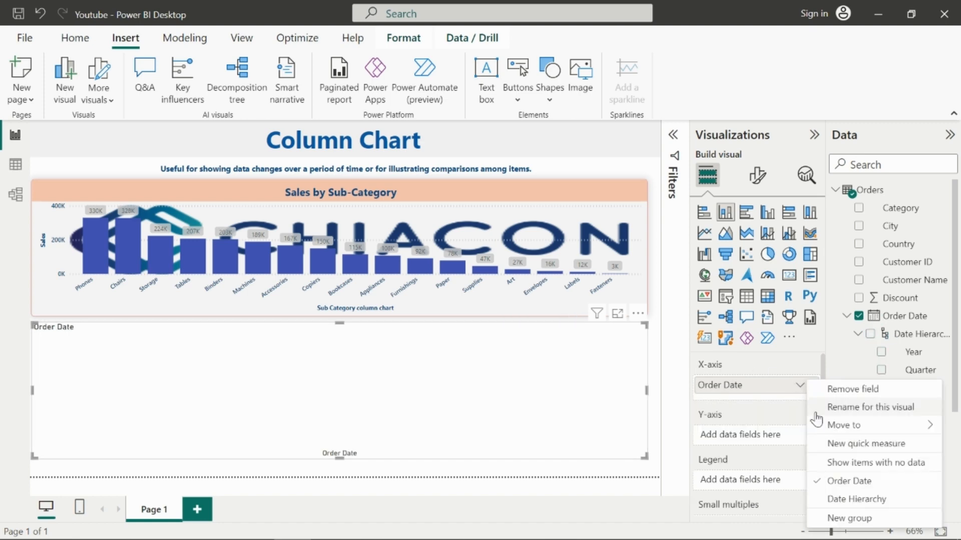
pyautogui.click(850, 498)
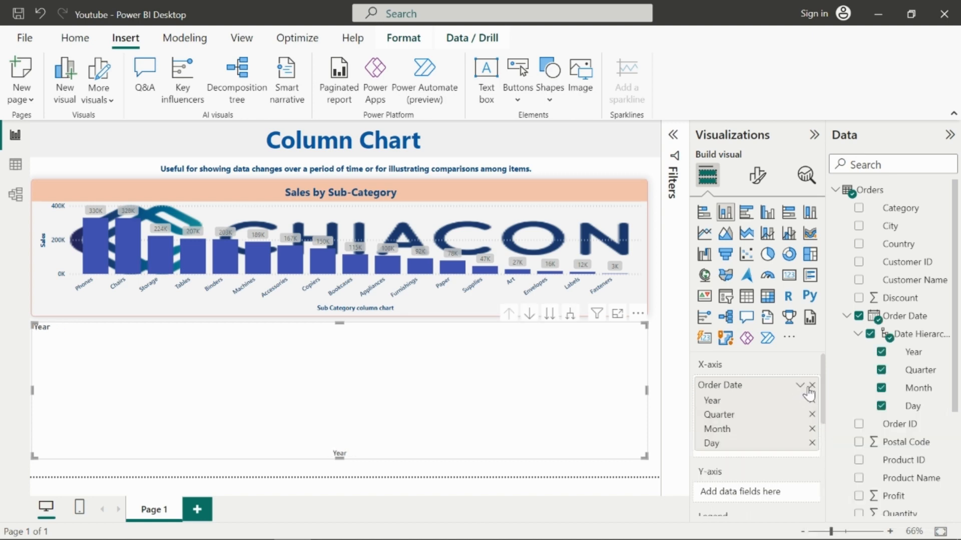
# Step: Remove Quarter and Month from the X-axis date hierarchy, keeping Year and Day
pyautogui.click(811, 415)
pyautogui.click(811, 415)
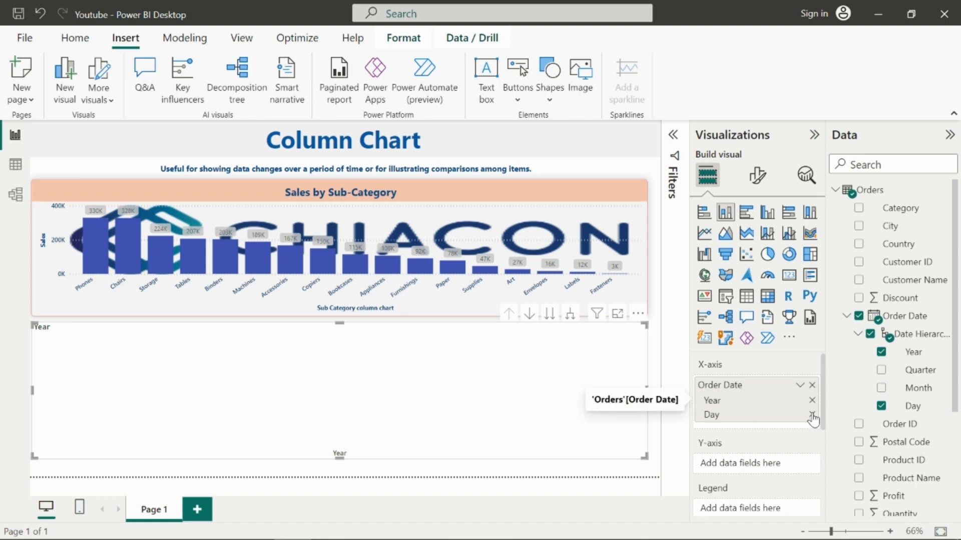
# Step: Remove Day from the new chart's X-axis date hierarchy and add Sales to its Y-axis
pyautogui.click(812, 415)
pyautogui.scroll(-3, 883, 426)
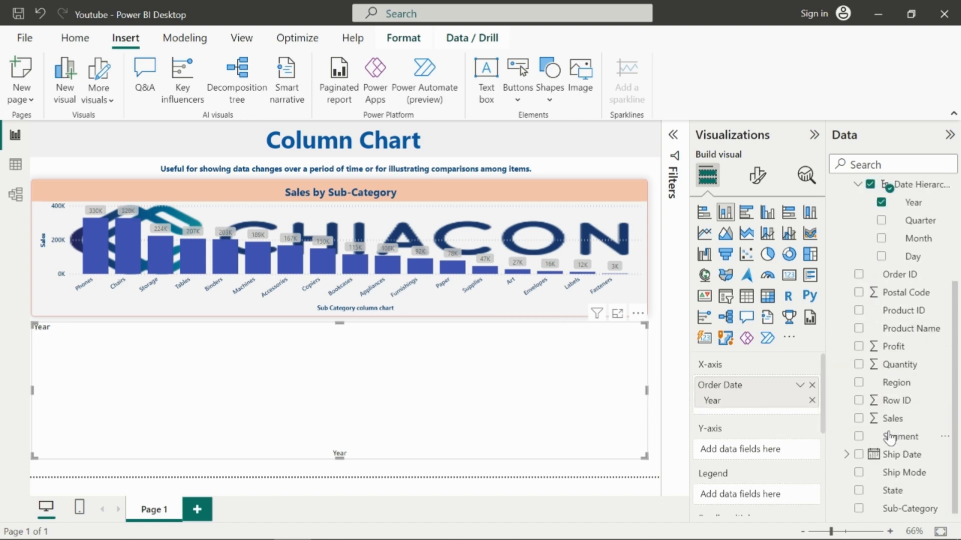
pyautogui.scroll(3, 888, 435)
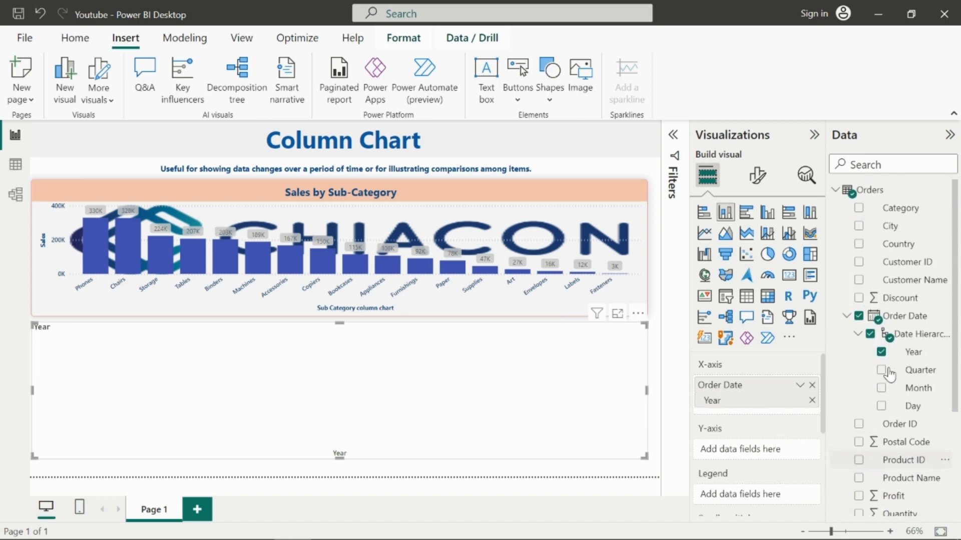
pyautogui.scroll(-3, 889, 374)
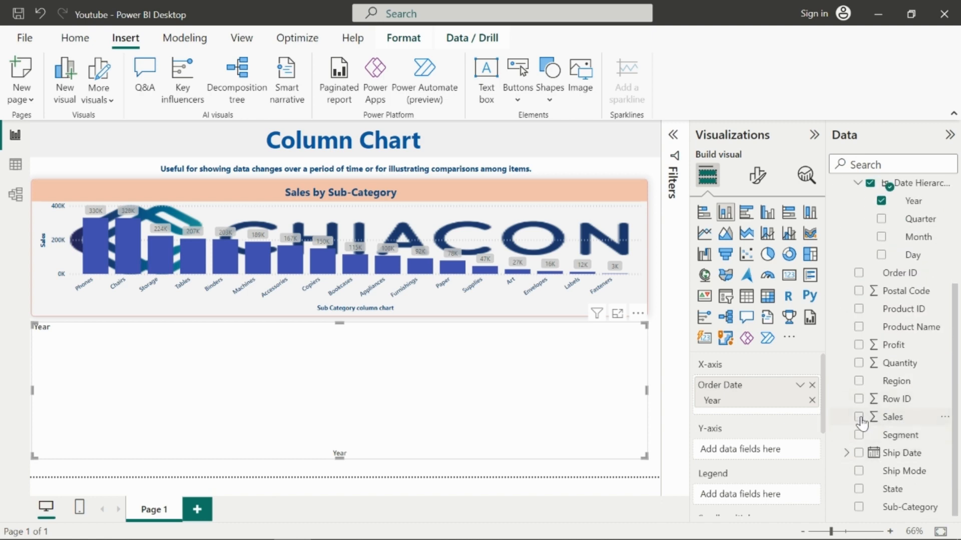
pyautogui.click(859, 417)
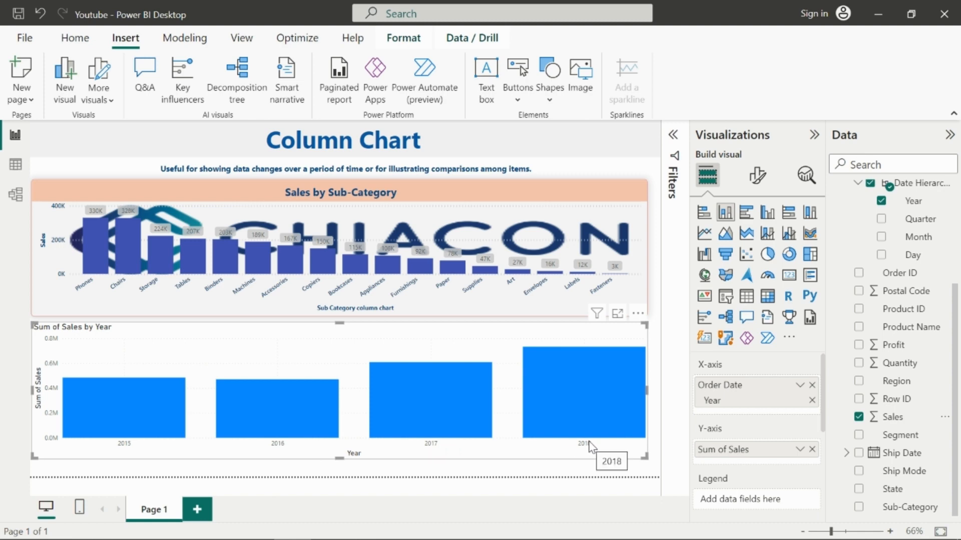
# Step: Inspect the yearly sales bars and browse the Order Date values in the data table's filter list
pyautogui.moveTo(320, 414)
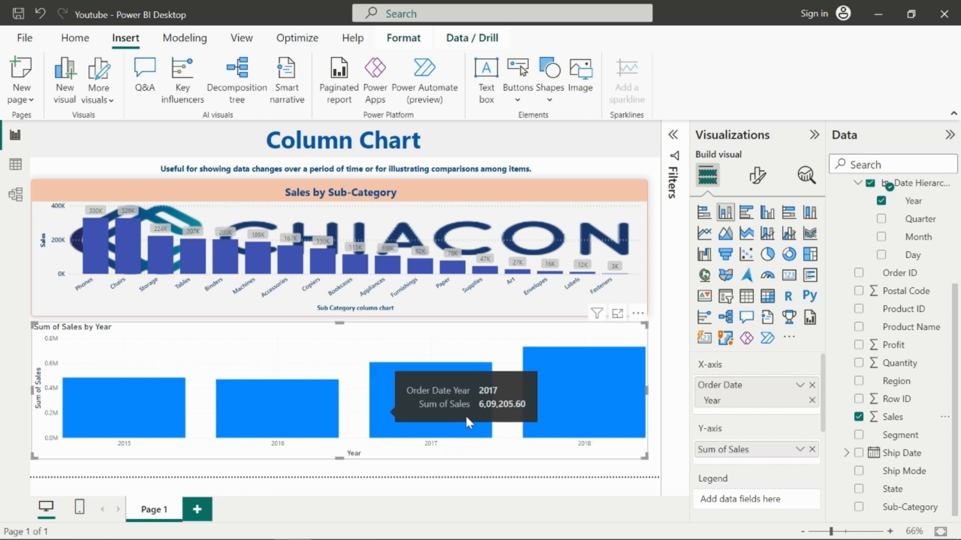
pyautogui.moveTo(118, 415)
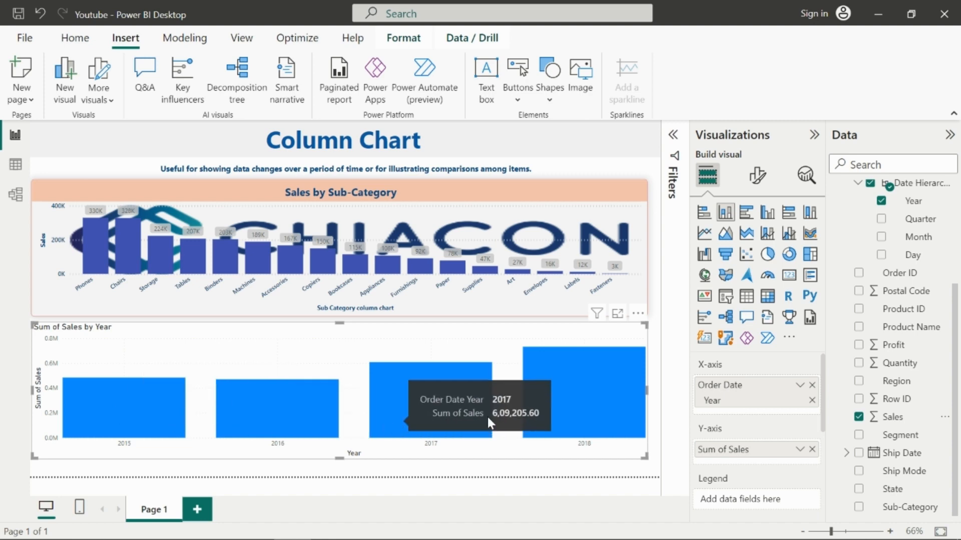
pyautogui.moveTo(536, 434)
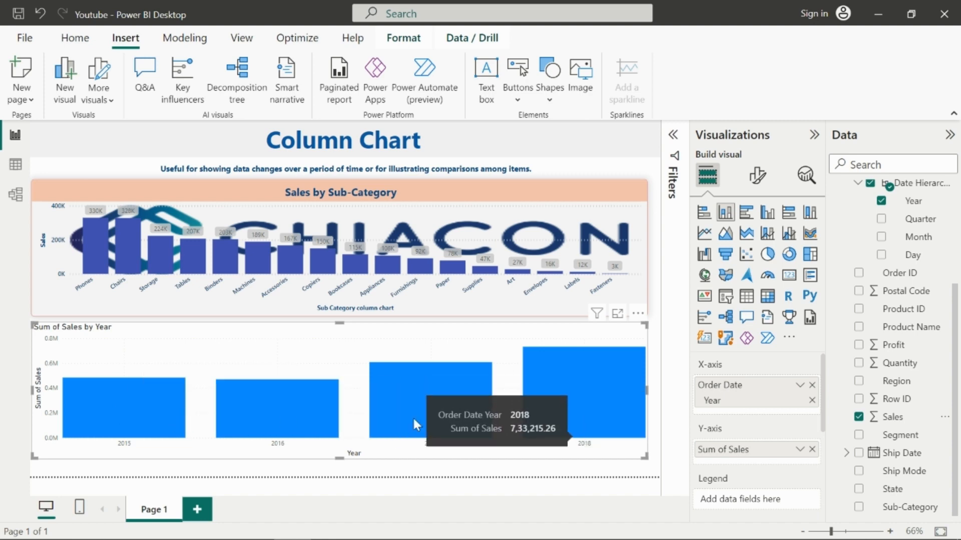
pyautogui.click(15, 165)
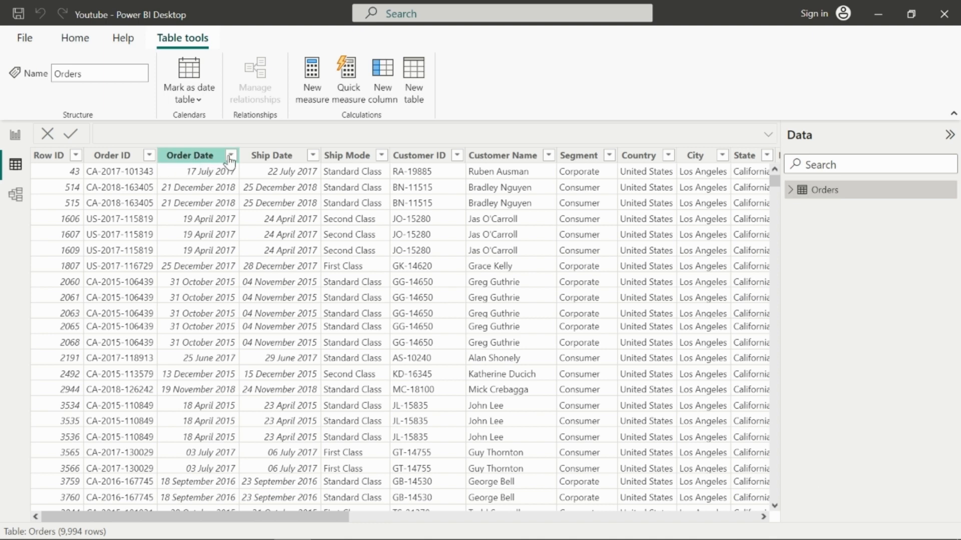
pyautogui.click(231, 156)
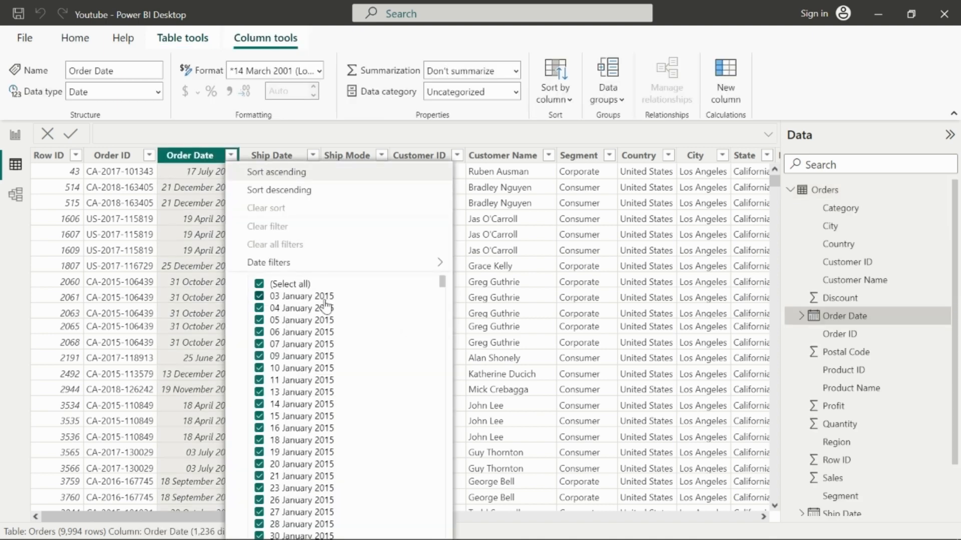
pyautogui.scroll(-3, 377, 334)
pyautogui.scroll(-14, 376, 334)
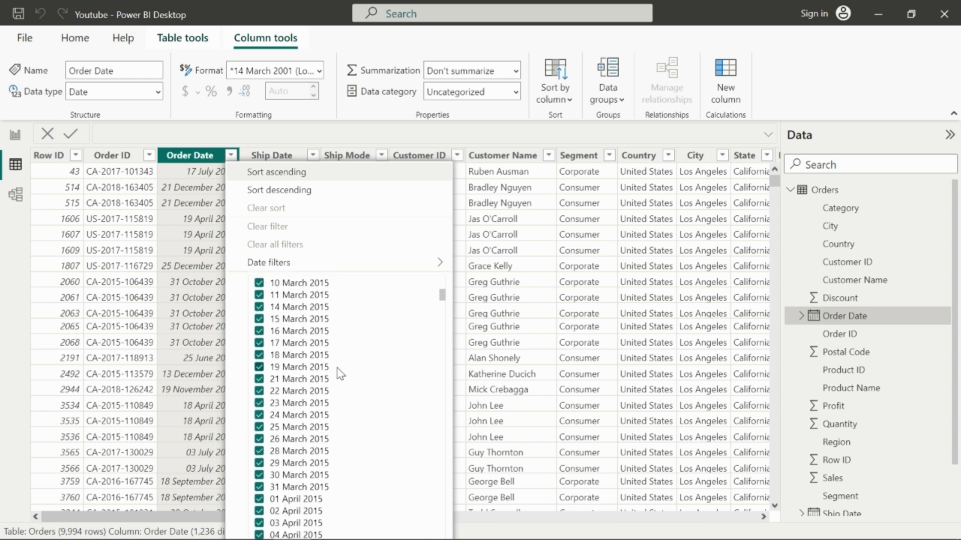
pyautogui.scroll(-20, 335, 368)
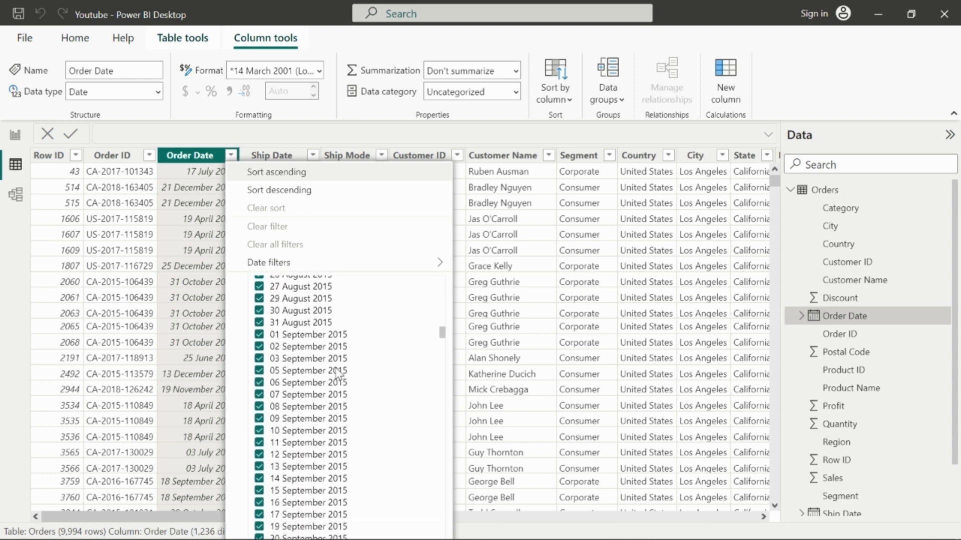
pyautogui.scroll(-20, 337, 370)
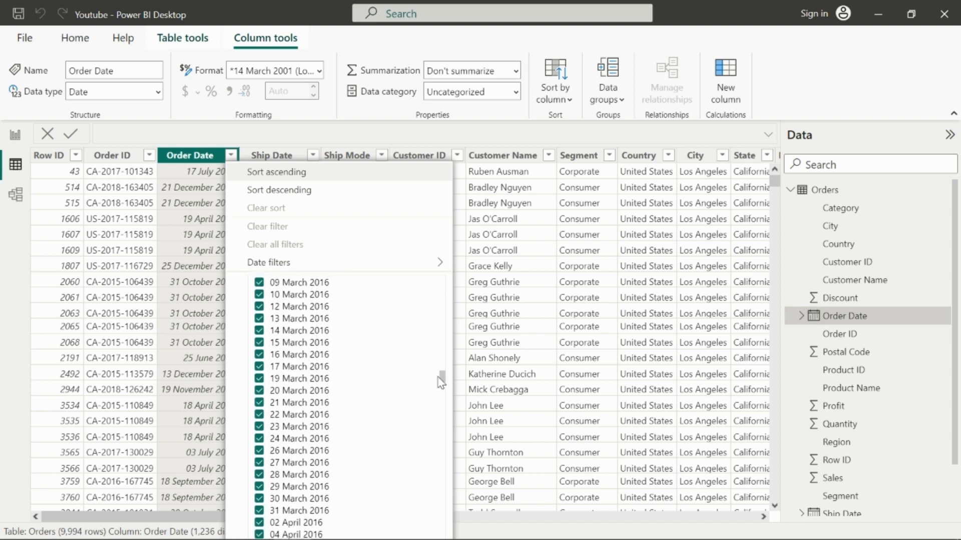
pyautogui.moveTo(444, 382); pyautogui.dragTo(429, 539)
pyautogui.scroll(-5, 426, 452)
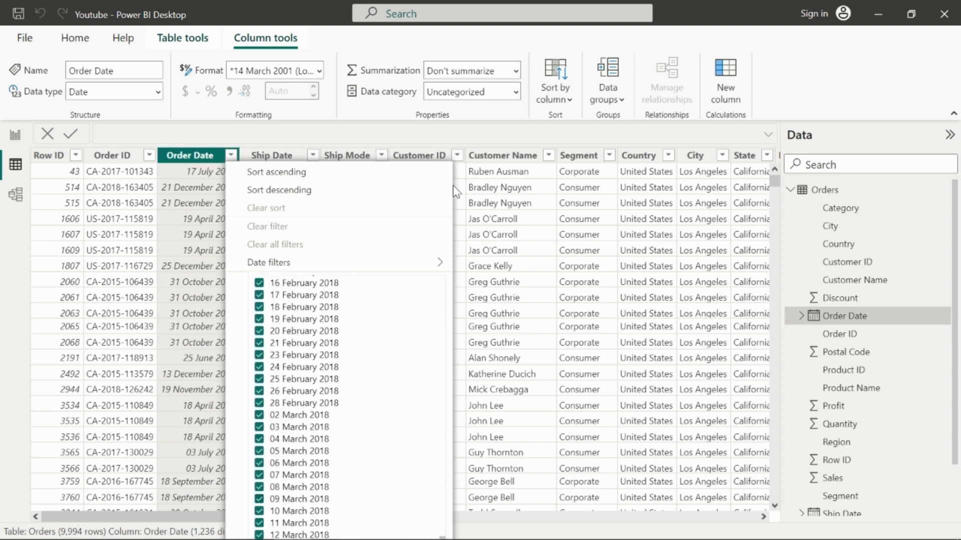
pyautogui.click(15, 139)
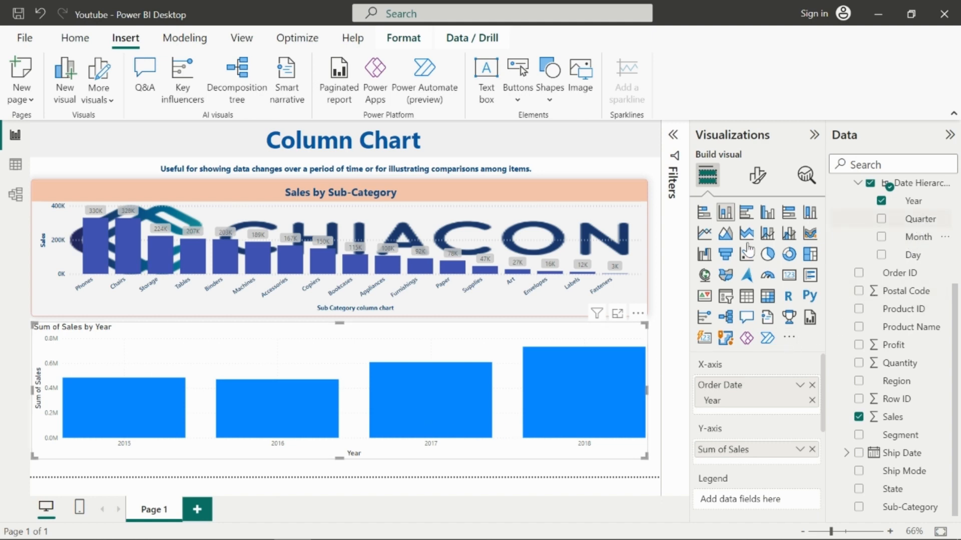
# Step: Rearrange the X-axis to Order Date Year then Quarter and expand the chart down to the Year and Quarter level
pyautogui.moveTo(918, 220); pyautogui.dragTo(785, 409)
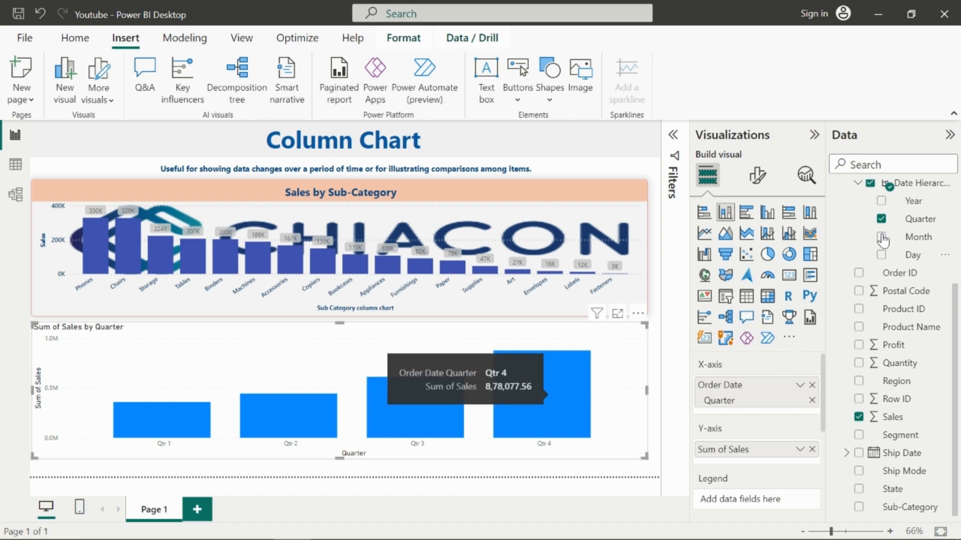
pyautogui.moveTo(923, 205); pyautogui.dragTo(786, 395)
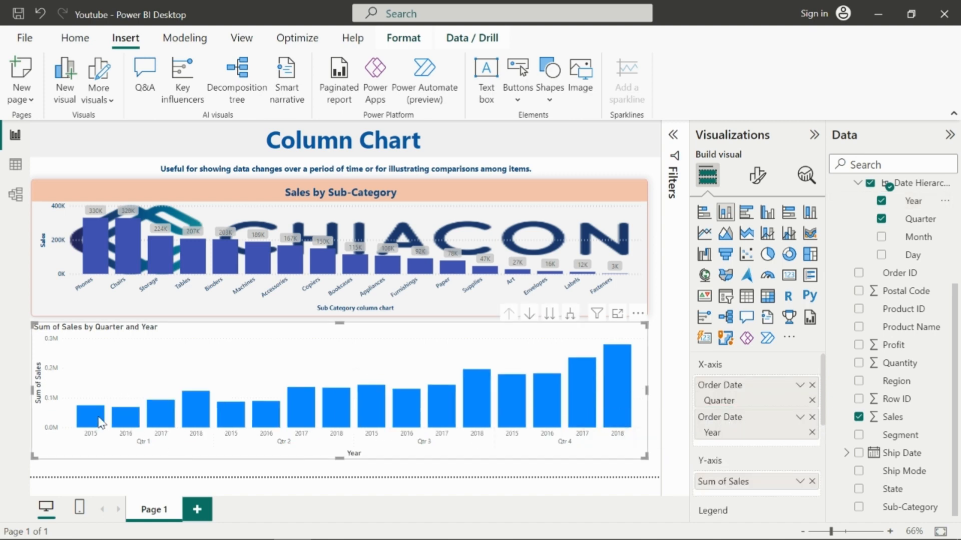
pyautogui.moveTo(752, 429)
pyautogui.mouseDown()
pyautogui.moveTo(759, 380)
pyautogui.moveTo(760, 428)
pyautogui.mouseUp()
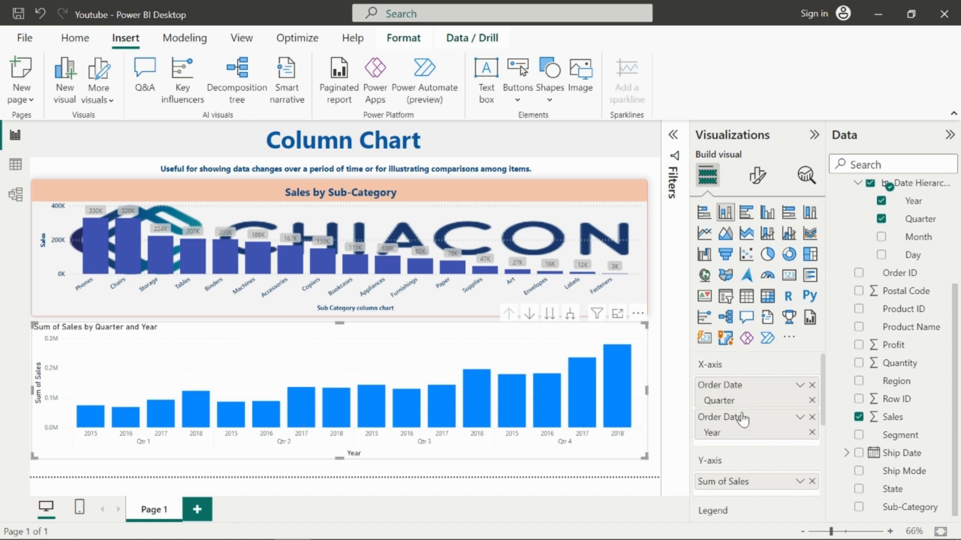
pyautogui.moveTo(740, 424); pyautogui.dragTo(743, 388)
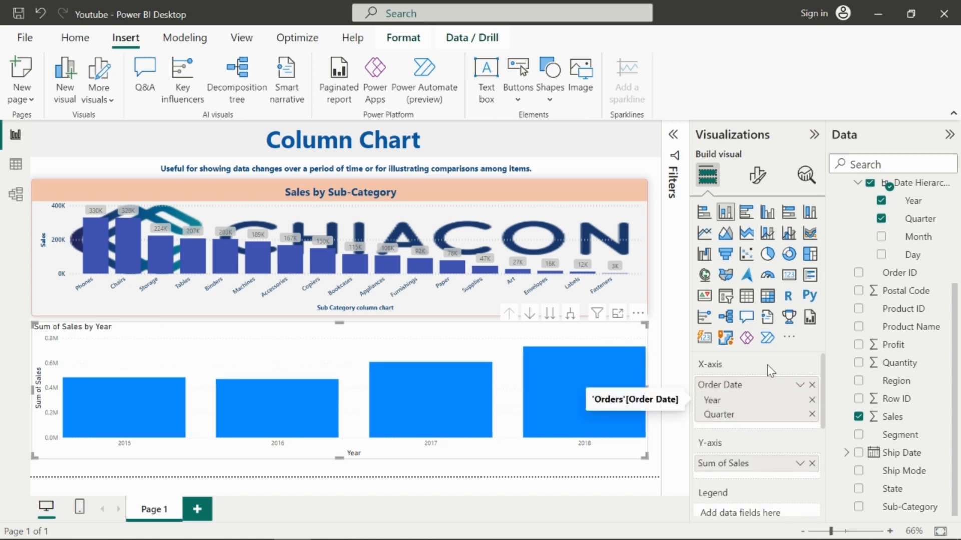
pyautogui.click(570, 315)
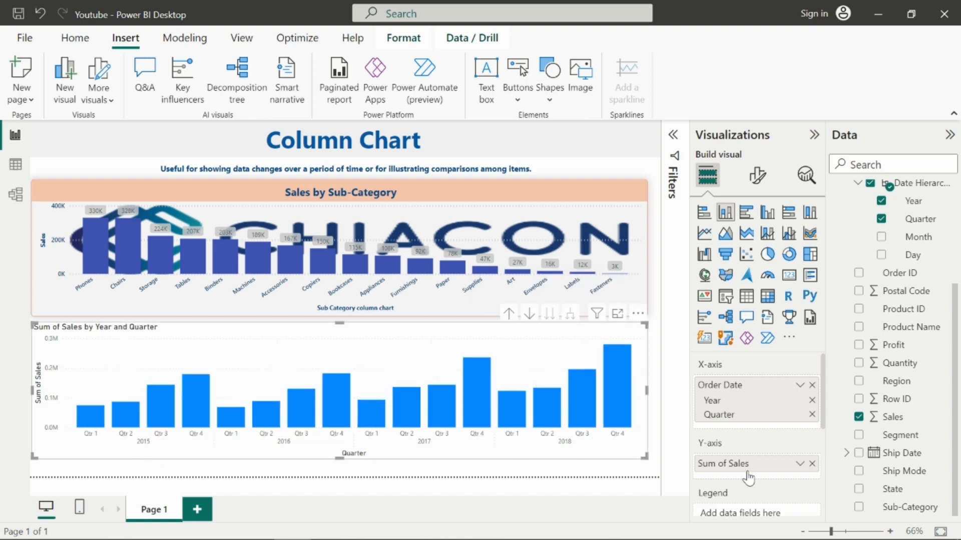
# Step: Add Month to the X-axis and remove Quarter and Year from it
pyautogui.moveTo(917, 241); pyautogui.dragTo(786, 428)
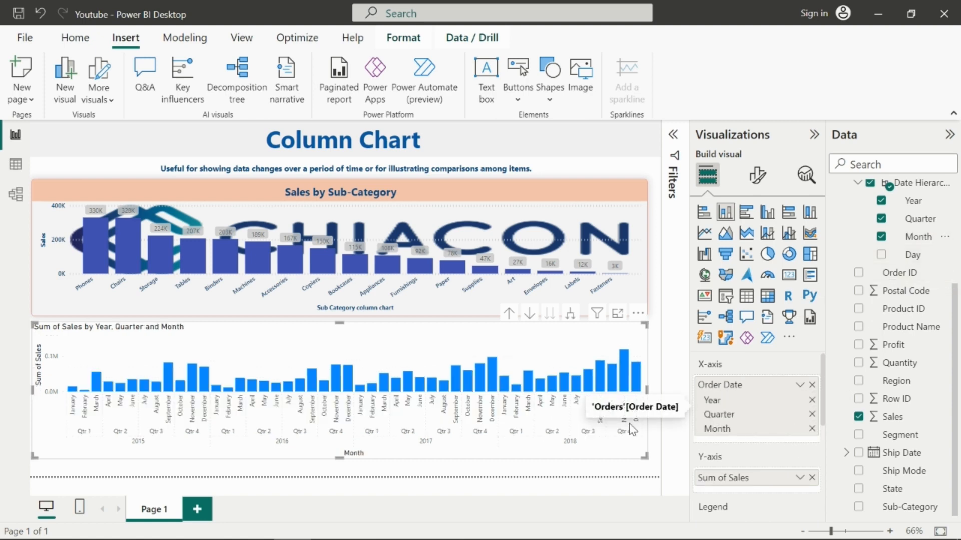
pyautogui.click(811, 414)
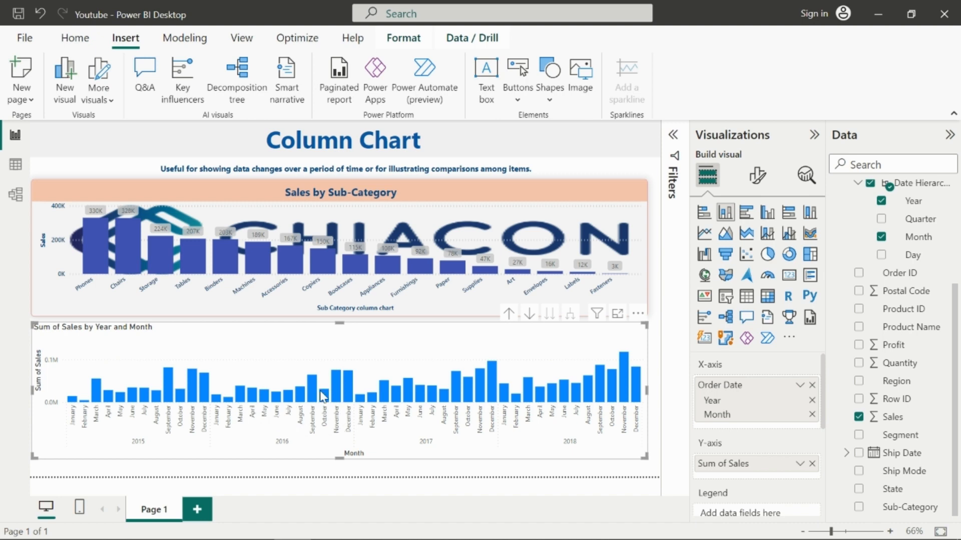
pyautogui.click(812, 401)
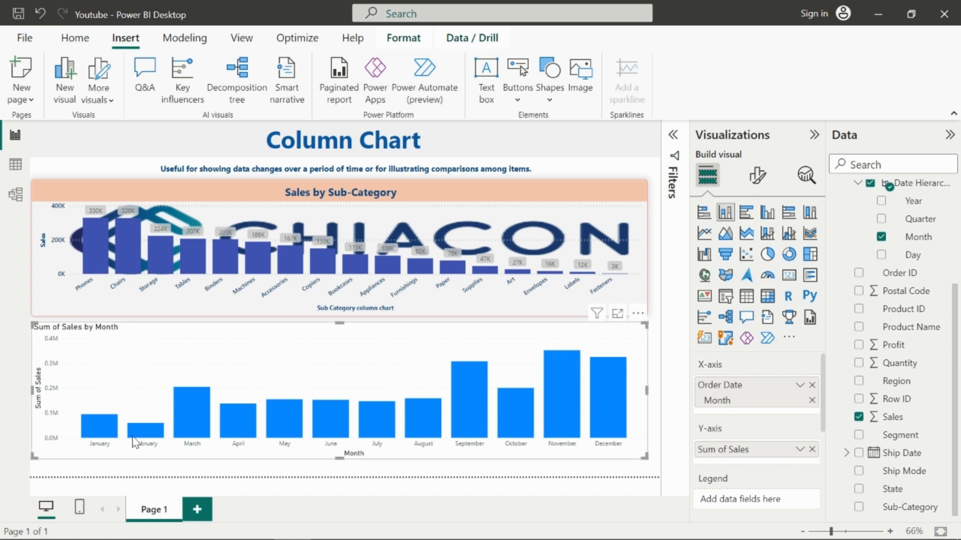
# Step: Sort the monthly sales chart's axis by Sum of Sales
pyautogui.moveTo(102, 426)
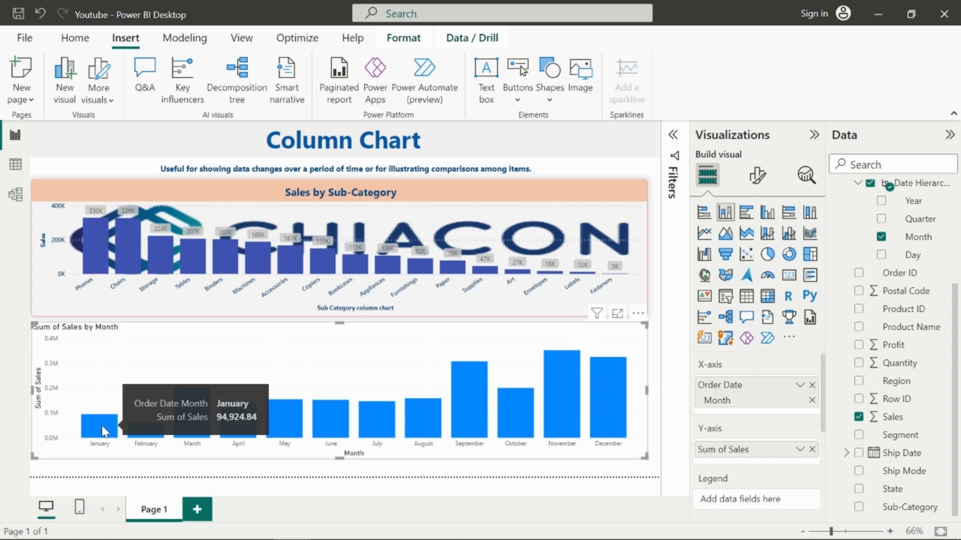
pyautogui.moveTo(143, 433)
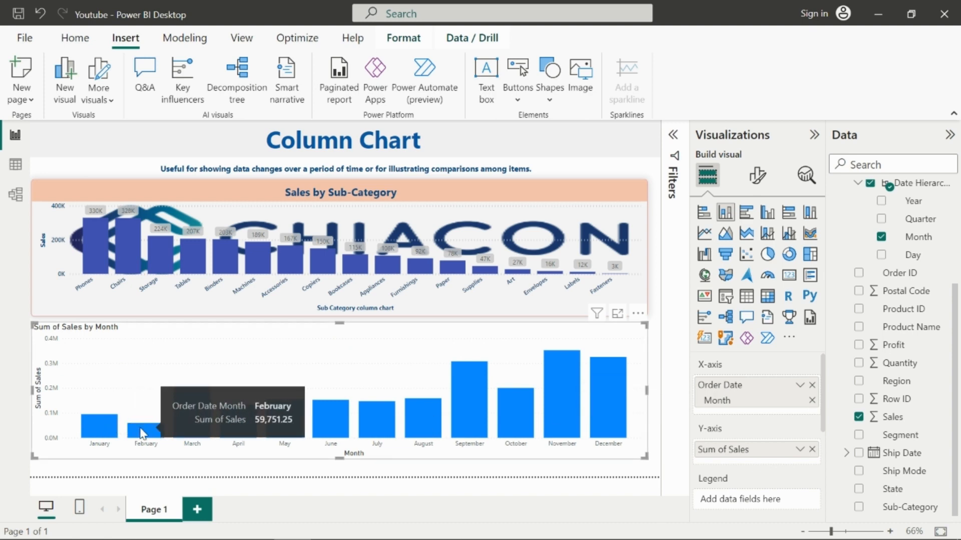
pyautogui.moveTo(192, 422)
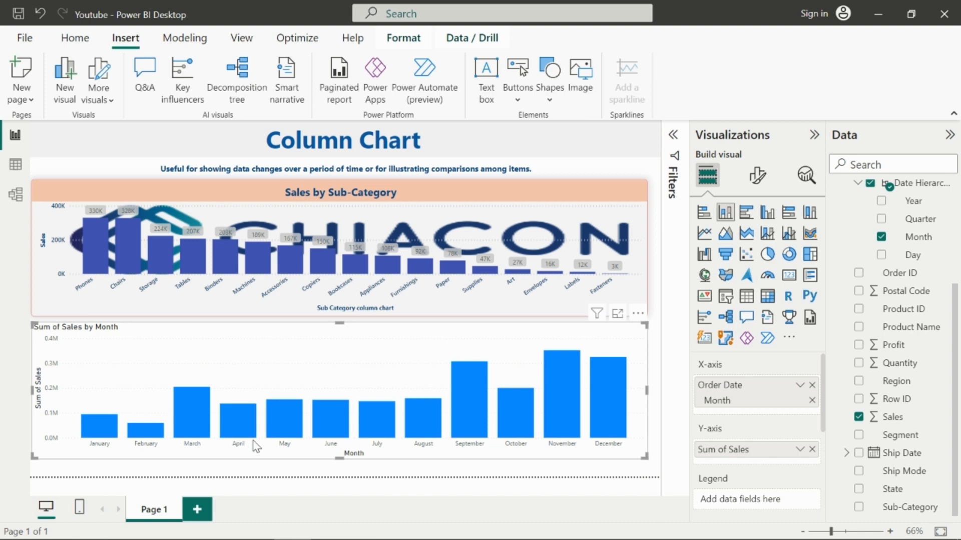
pyautogui.click(637, 313)
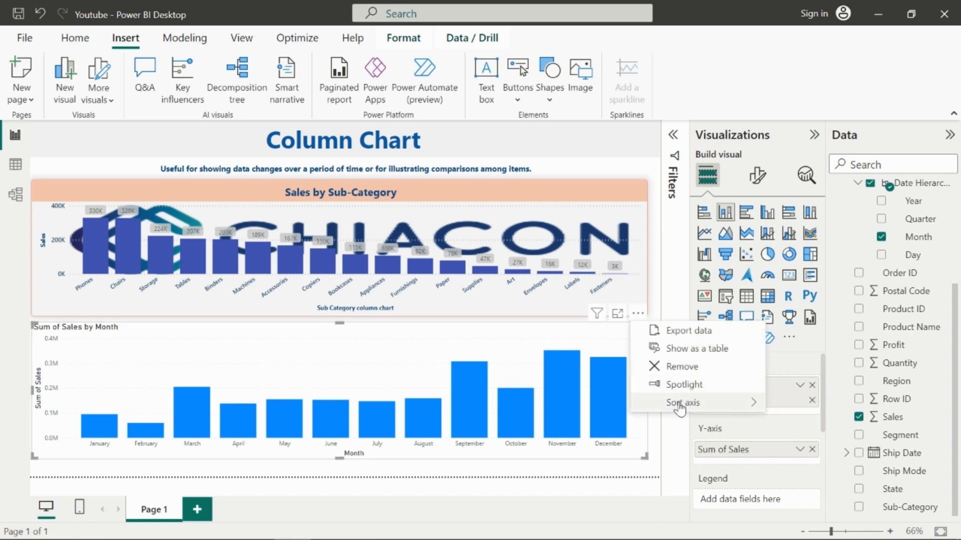
pyautogui.moveTo(686, 404)
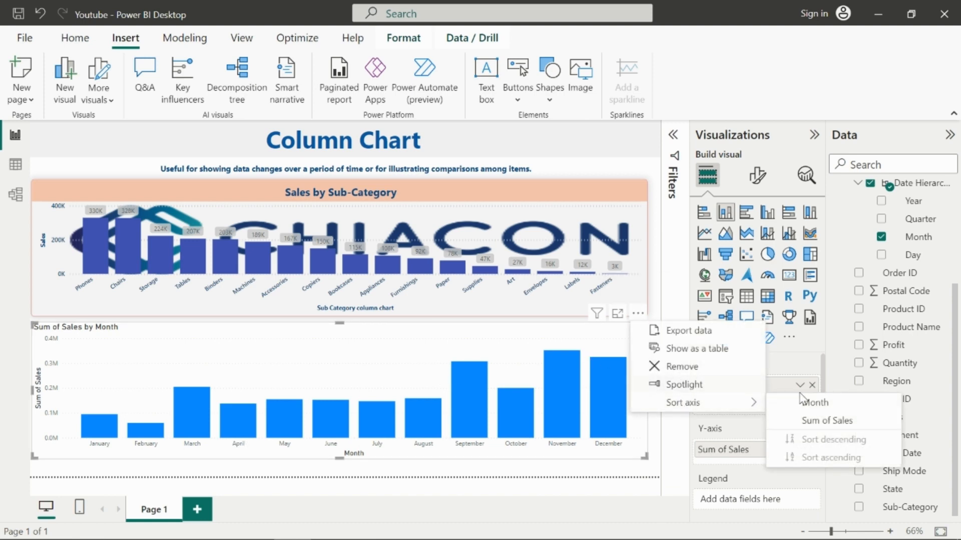
pyautogui.click(814, 421)
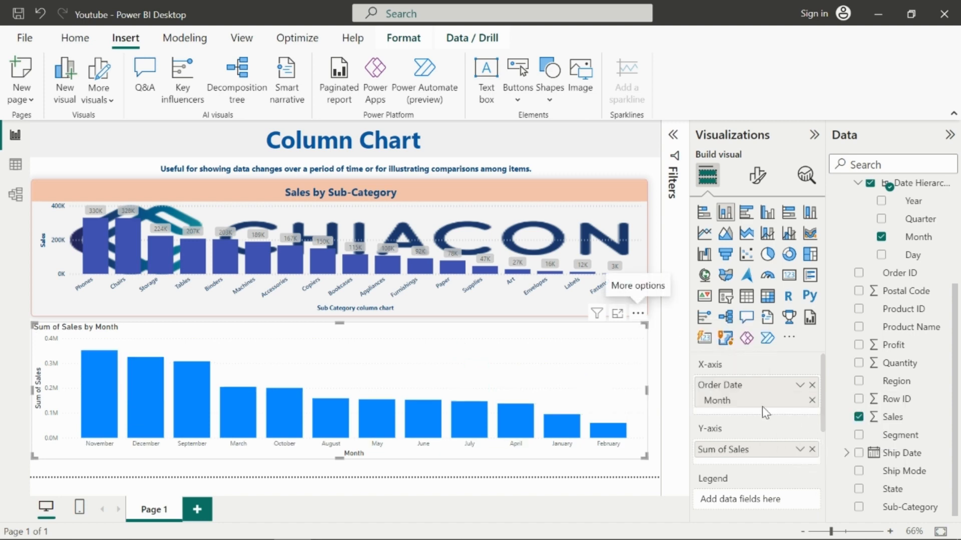
# Step: Sort the monthly sales chart's axis by Month in ascending order
pyautogui.click(637, 314)
pyautogui.moveTo(700, 402)
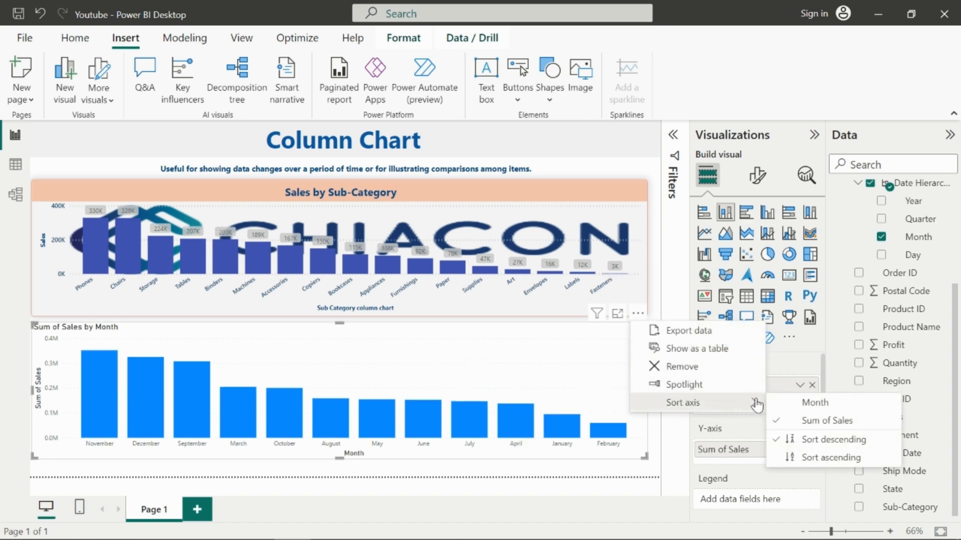
pyautogui.click(814, 403)
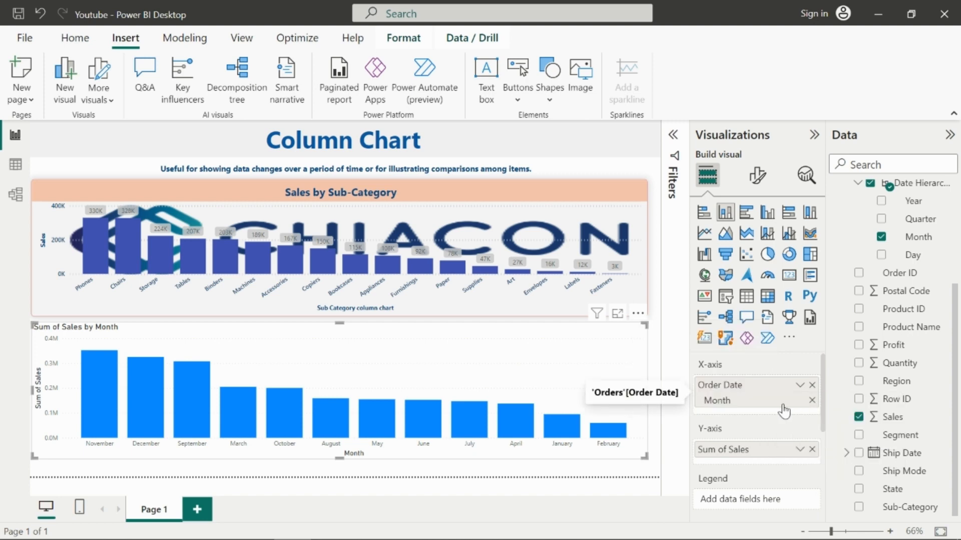
pyautogui.click(637, 314)
pyautogui.moveTo(725, 403)
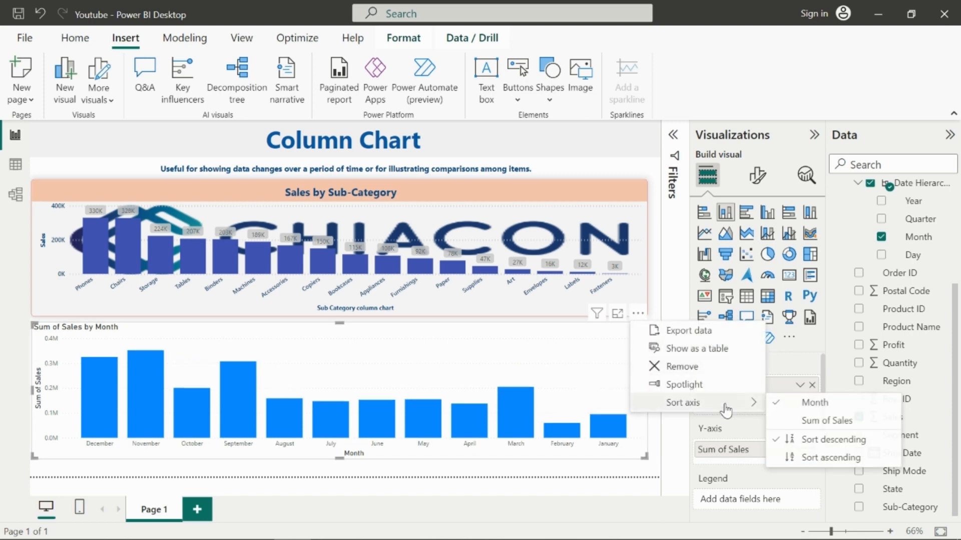
pyautogui.click(819, 457)
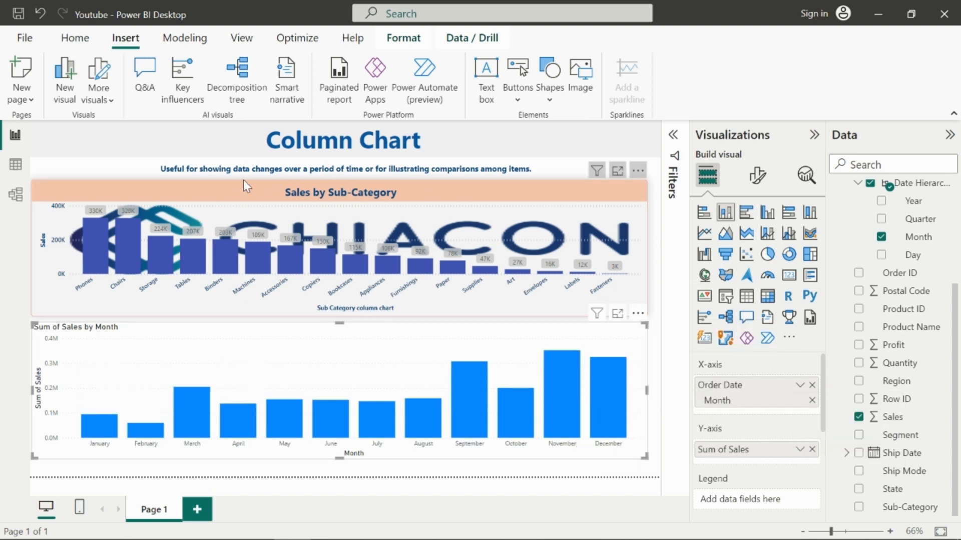
pyautogui.click(618, 474)
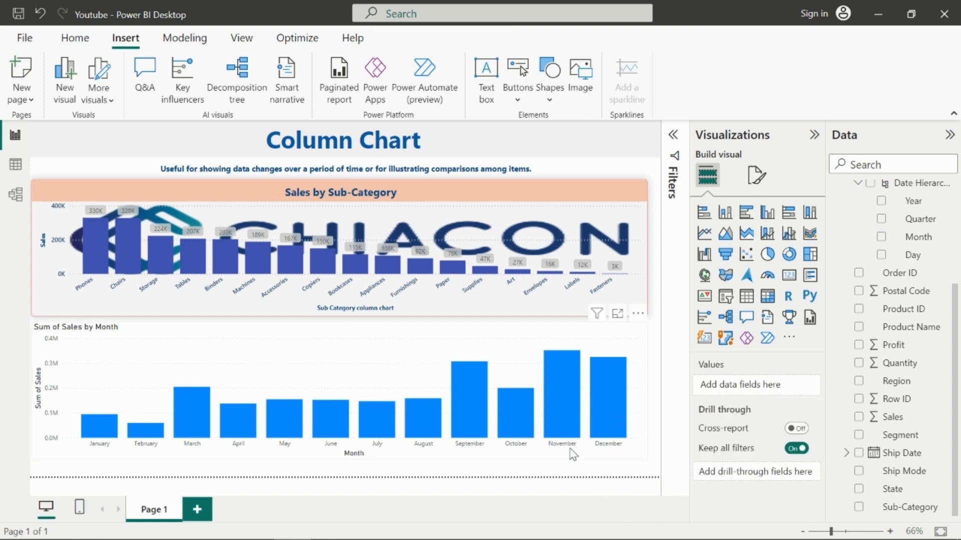